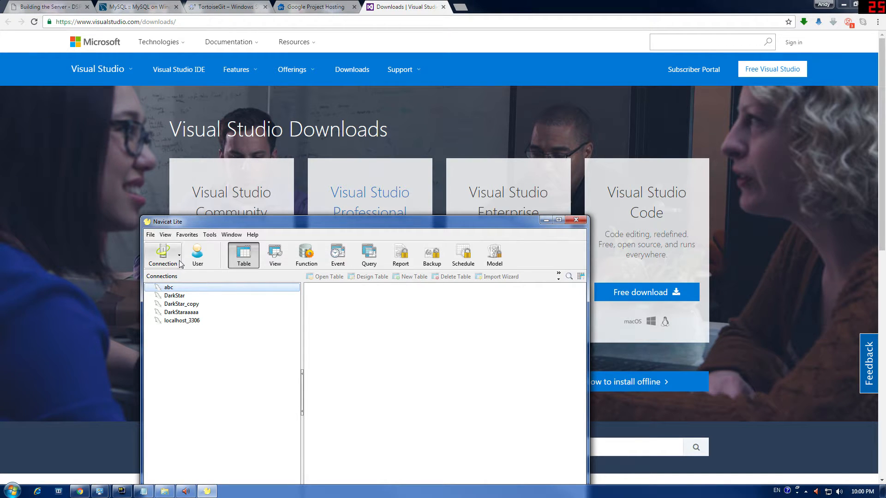
Step: Hide Navicat Lite, highlight the wiki's 'Do not install these yet' warning, and open the MySQL on Windows page
left_click(545, 220)
left_click(26, 6)
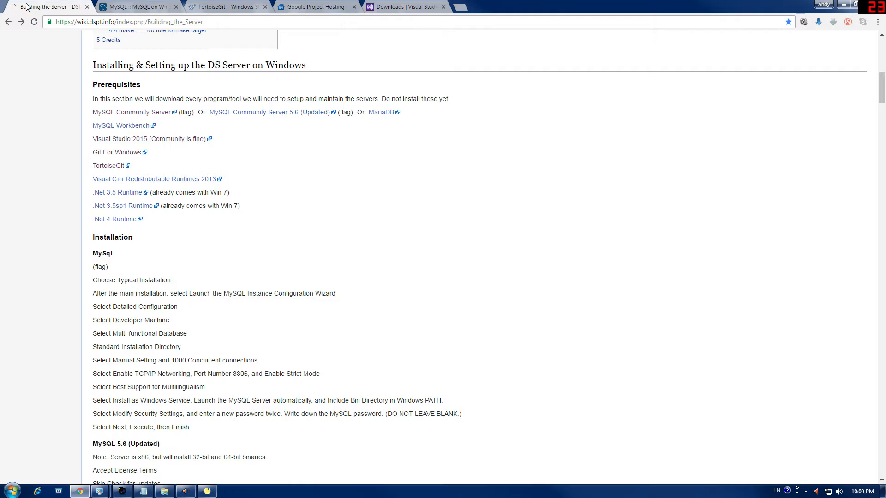
scroll(194, 212, "up", 6)
scroll(187, 239, "up", 5)
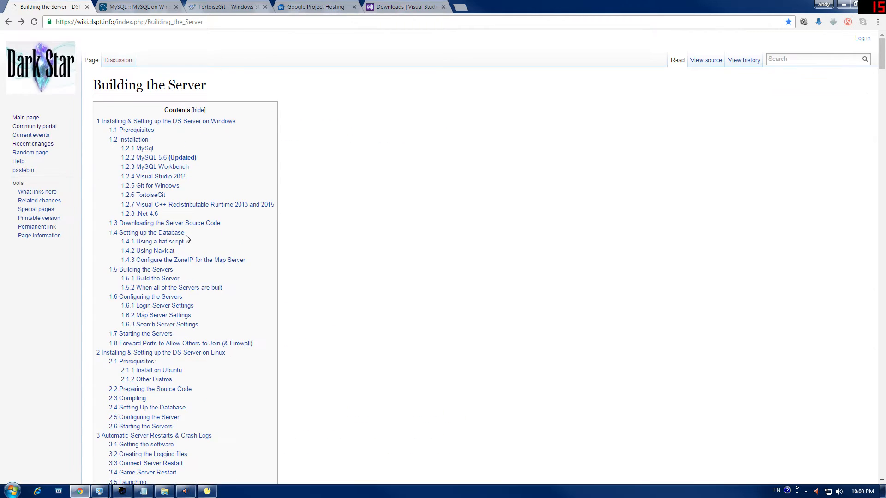
scroll(117, 298, "down", 10)
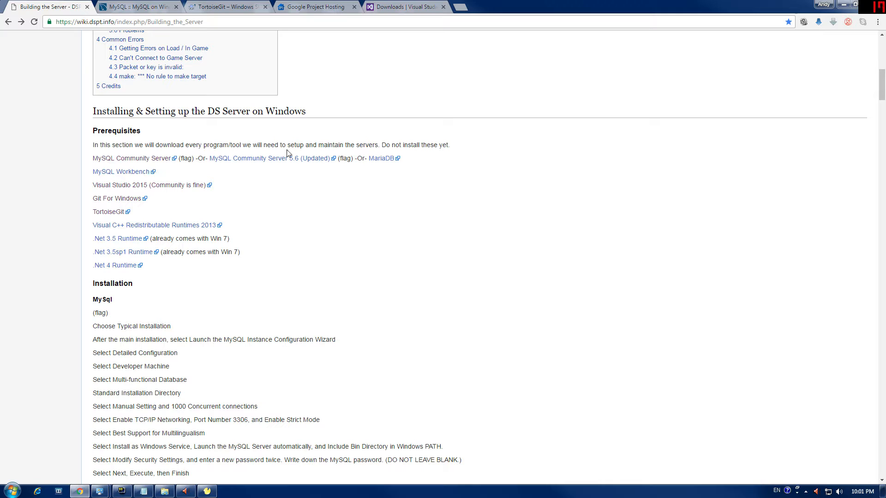
left_click_drag(386, 145, 448, 145)
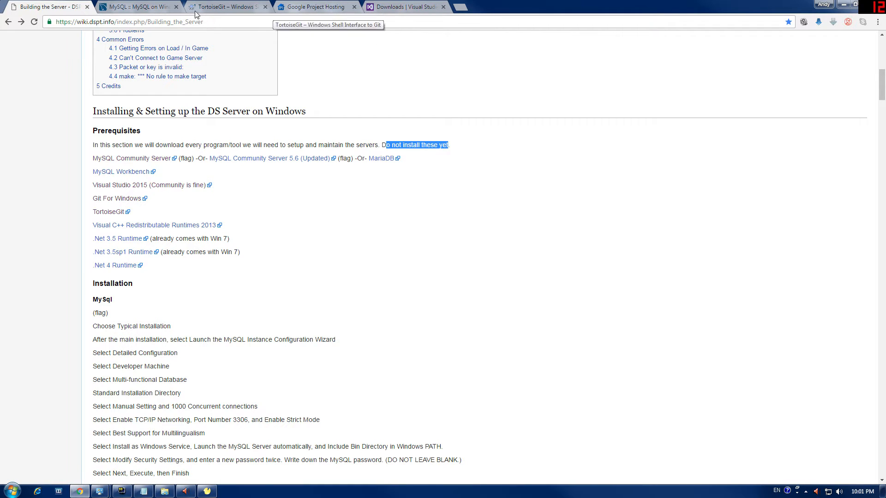
left_click(136, 10)
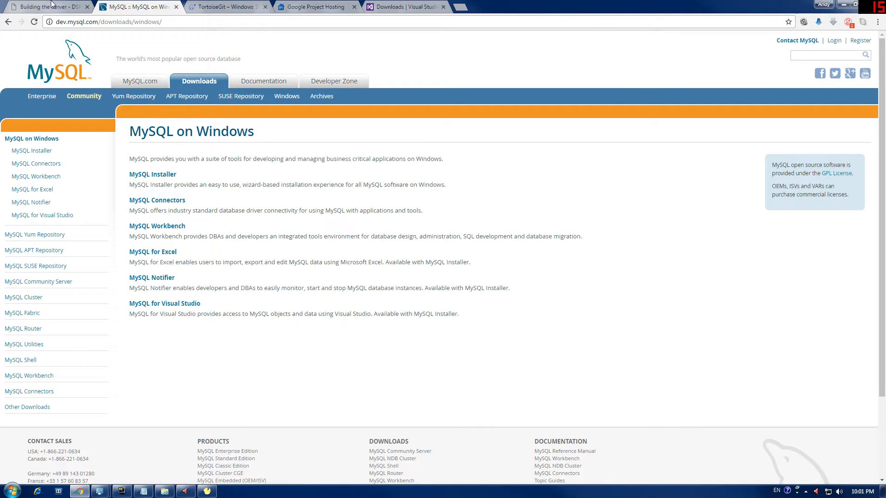
Step: Compare the wiki's Windows prerequisites with the Visual Studio downloads page
key("ctrl+shift+Tab")
scroll(109, 186, "up", 10)
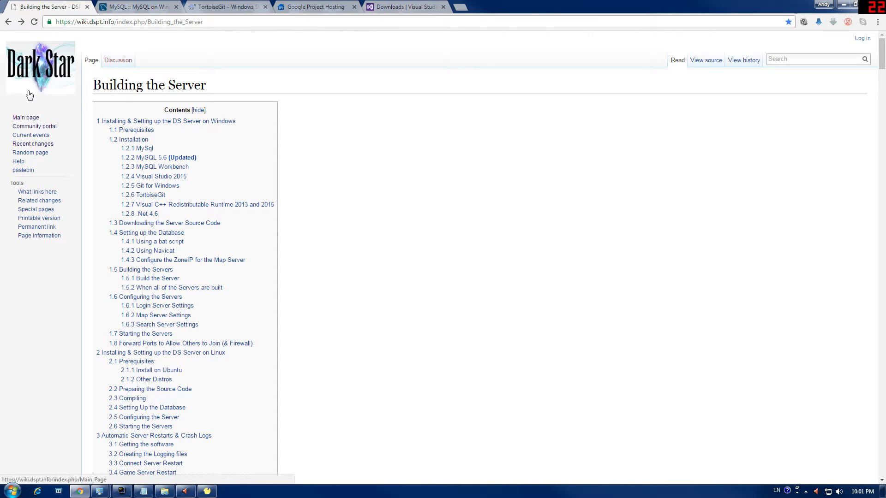
scroll(111, 306, "down", 14)
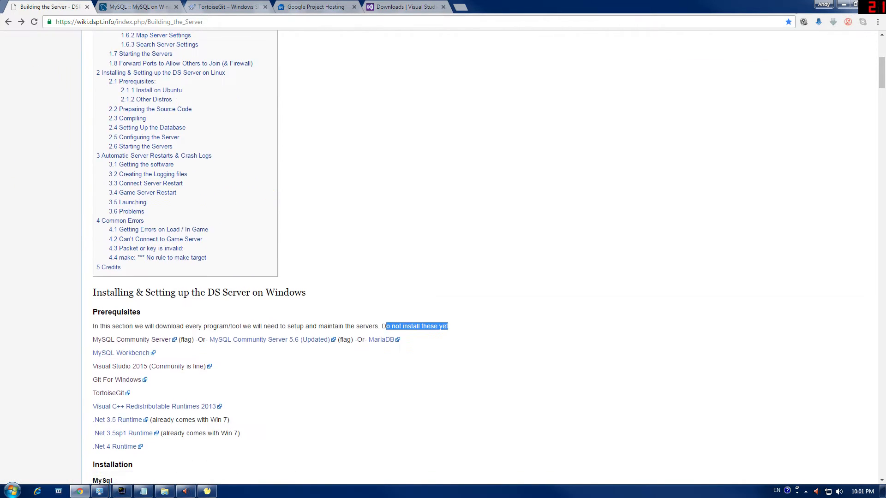
scroll(111, 306, "up", 6)
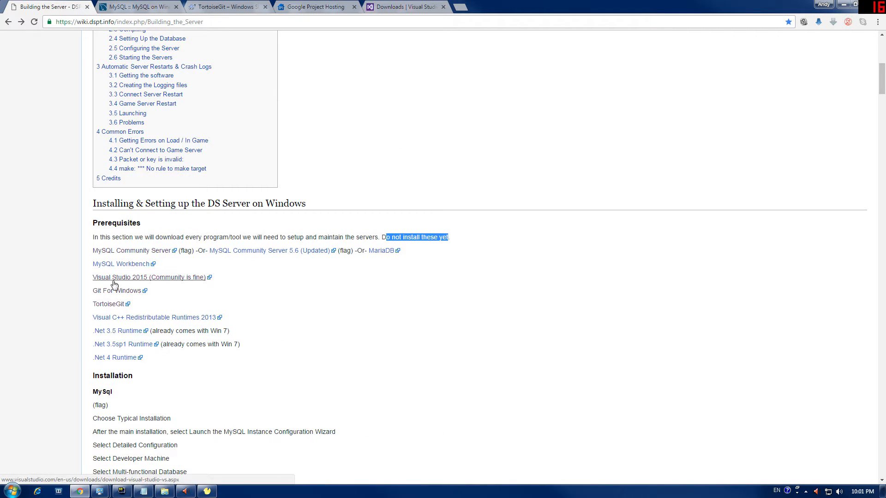
left_click(382, 10)
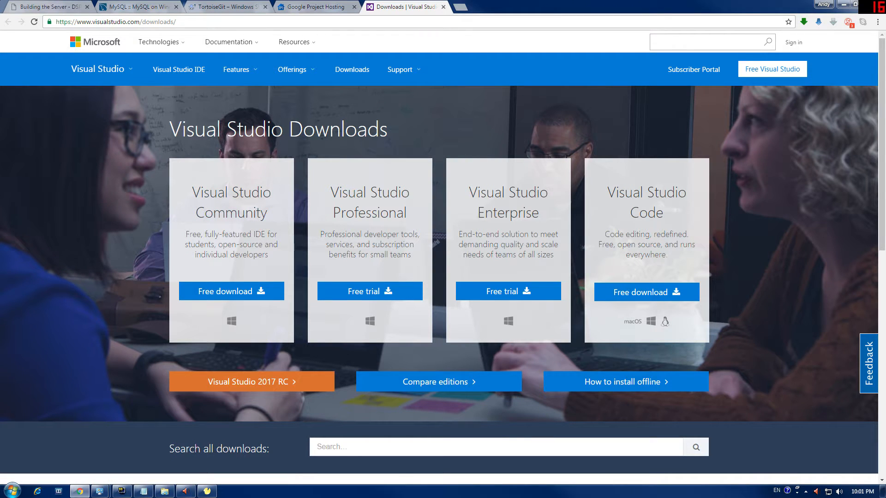
left_click(42, 7)
Step: Check the TortoiseGit home page against the wiki, then bring up the ABC folder in Explorer
scroll(184, 286, "down", 1)
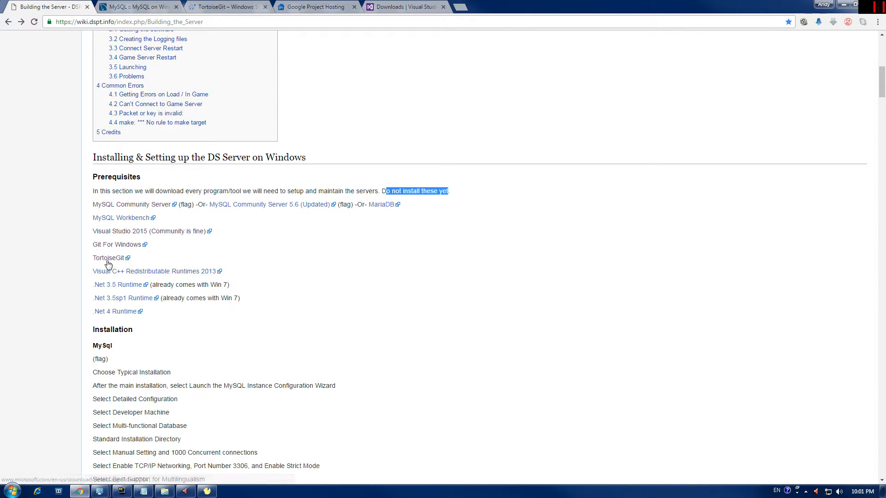
left_click(227, 11)
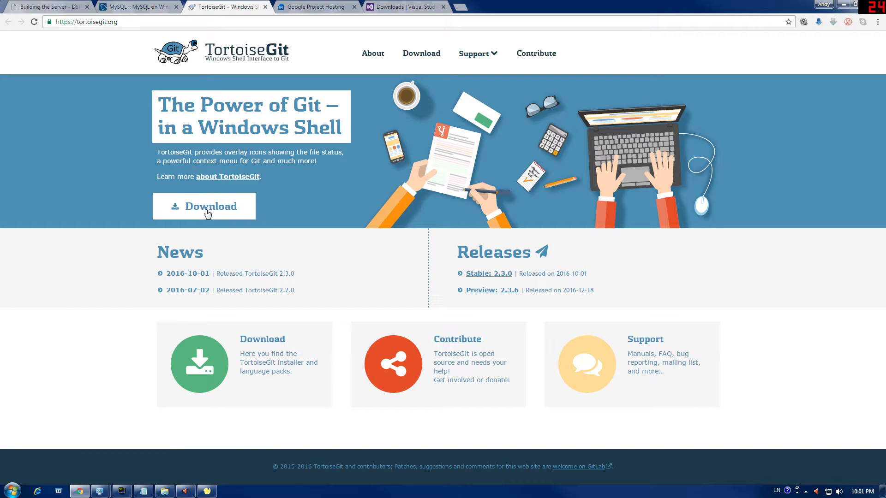
left_click(60, 7)
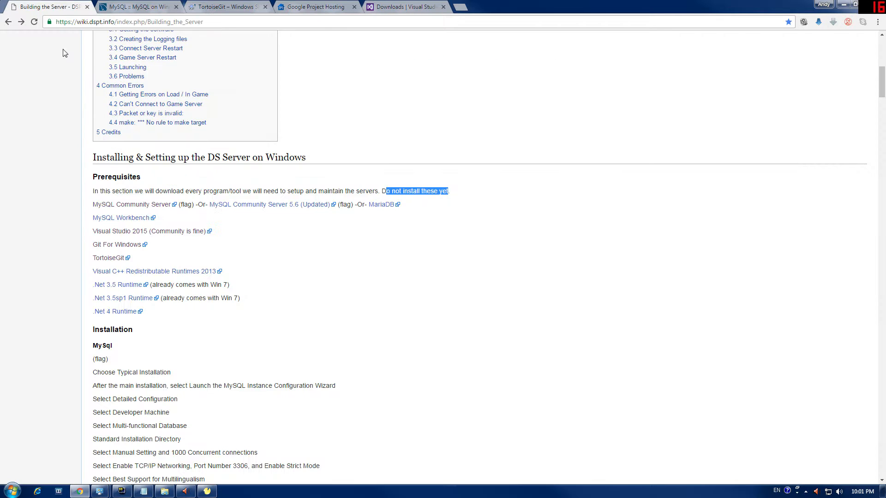
scroll(124, 319, "down", 1)
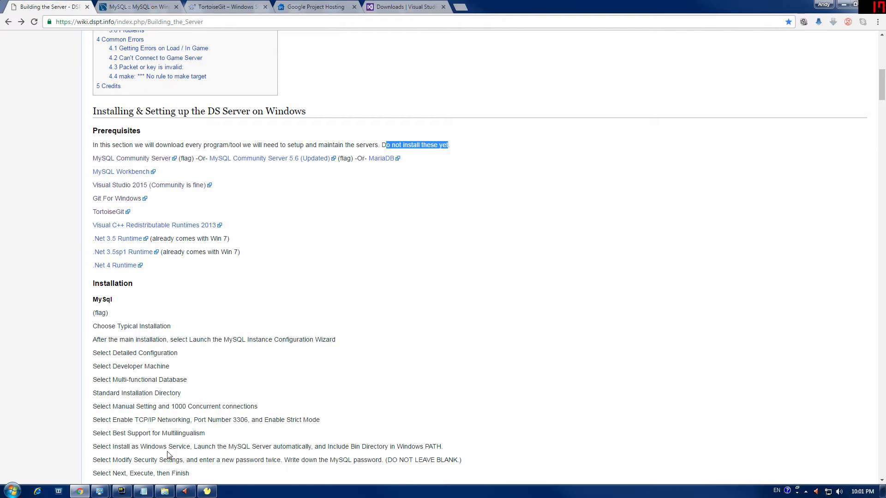
left_click(164, 492)
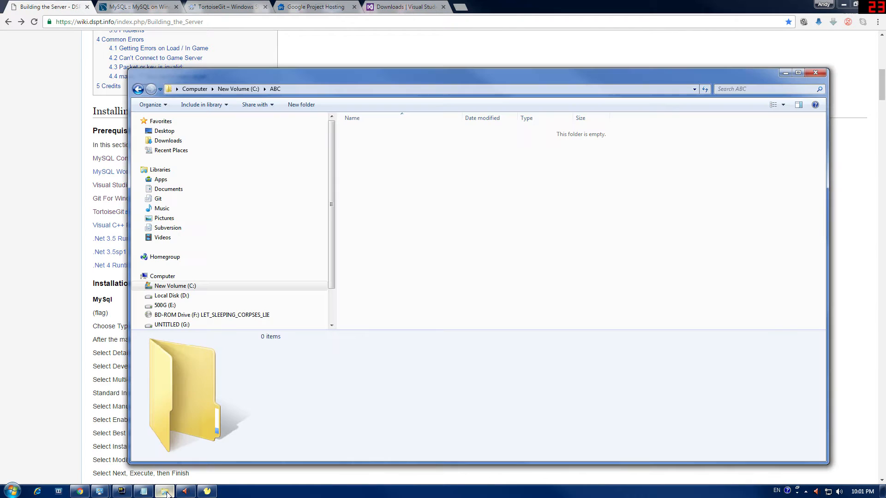
Step: Open C:\ABC and start a Git Clone from its context menu
left_click(189, 287)
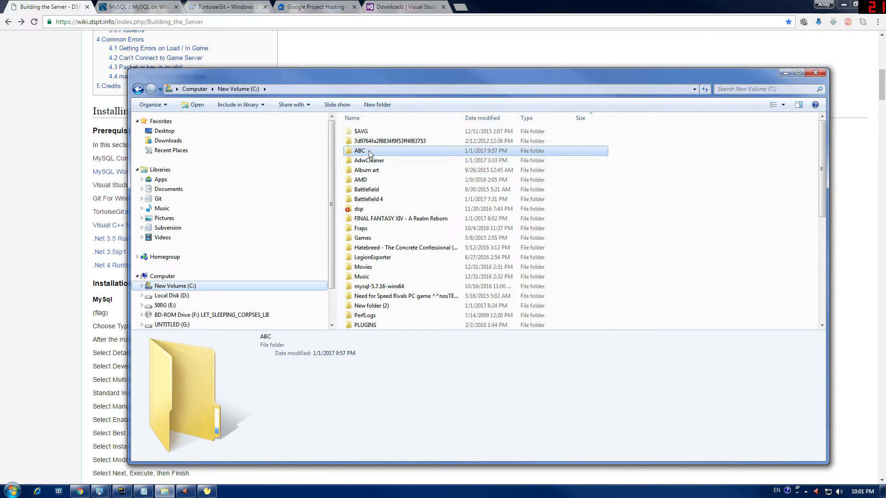
double_click(370, 153)
right_click(455, 185)
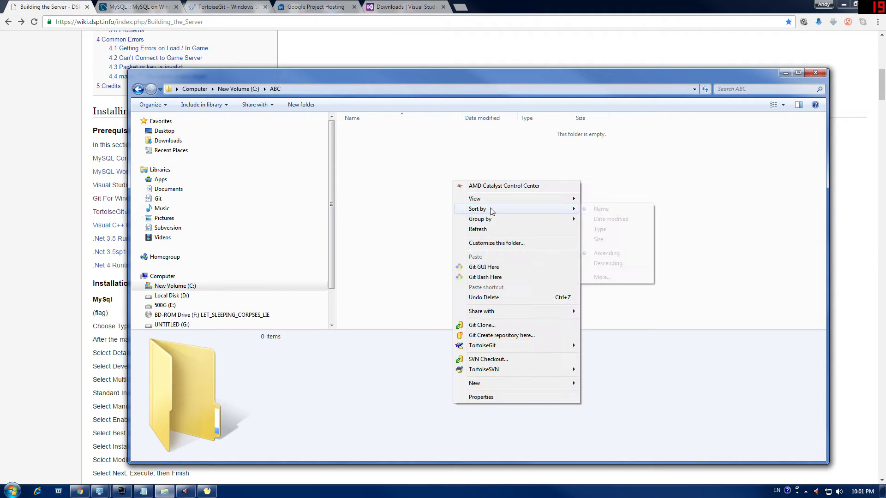
left_click(489, 328)
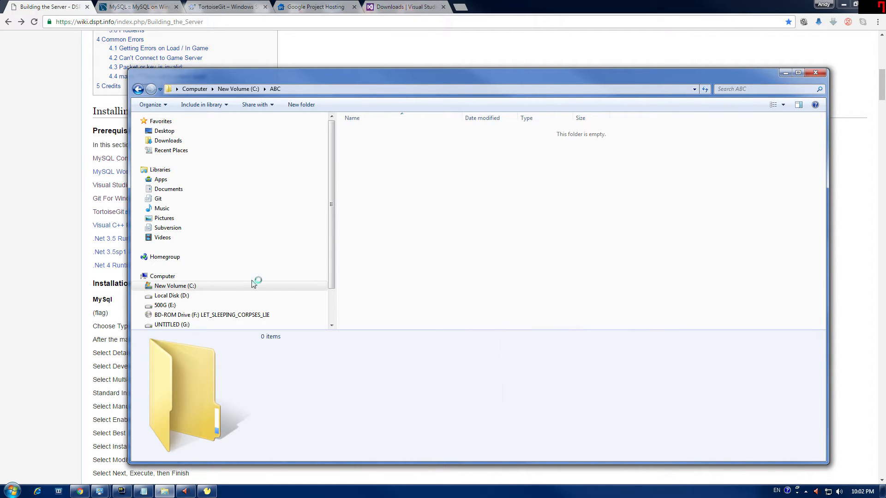
Step: Select the darkstar.git repository URL on the wiki page
left_click(59, 288)
scroll(170, 293, "down", 5)
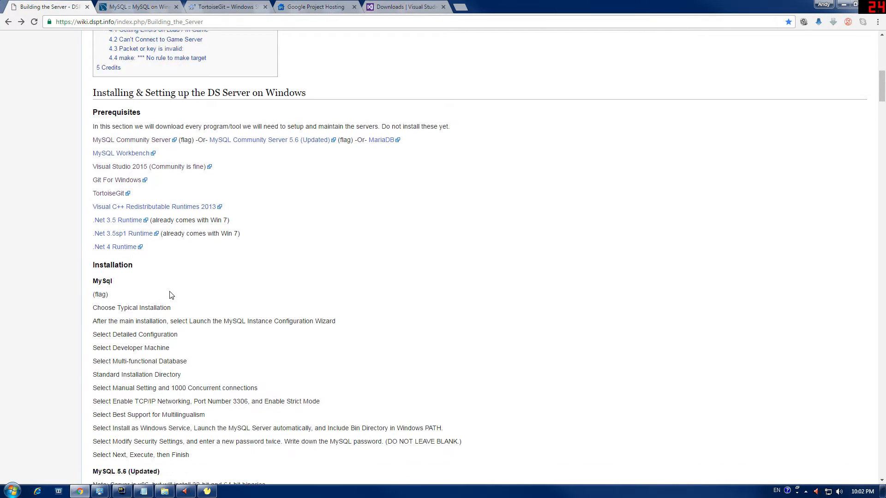
scroll(170, 295, "down", 7)
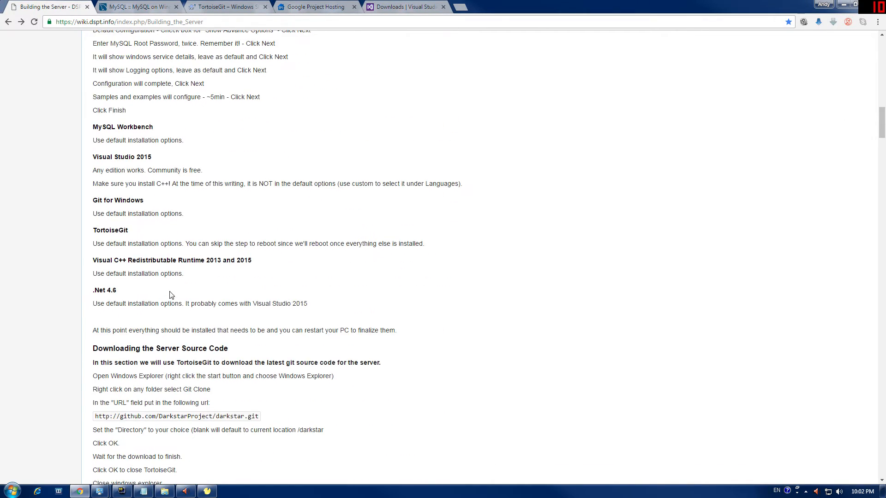
scroll(170, 295, "up", 7)
scroll(170, 296, "down", 7)
scroll(173, 301, "down", 3)
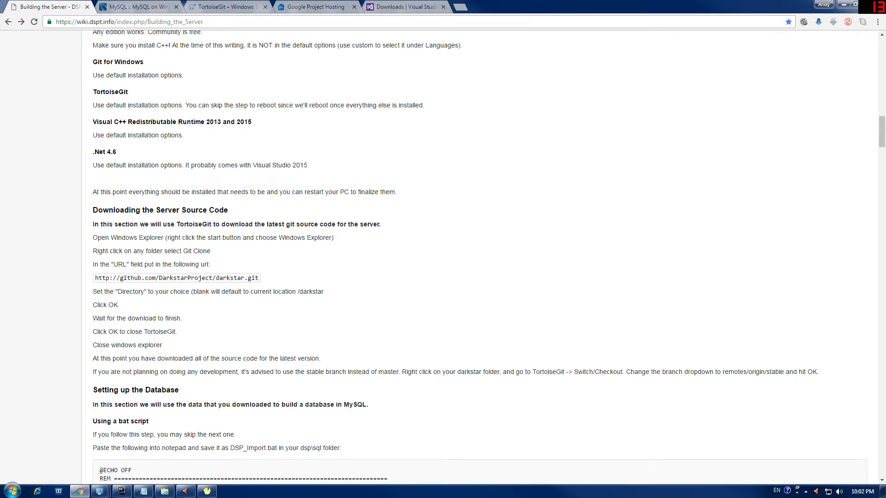
triple_click(186, 278)
key("alt+Tab")
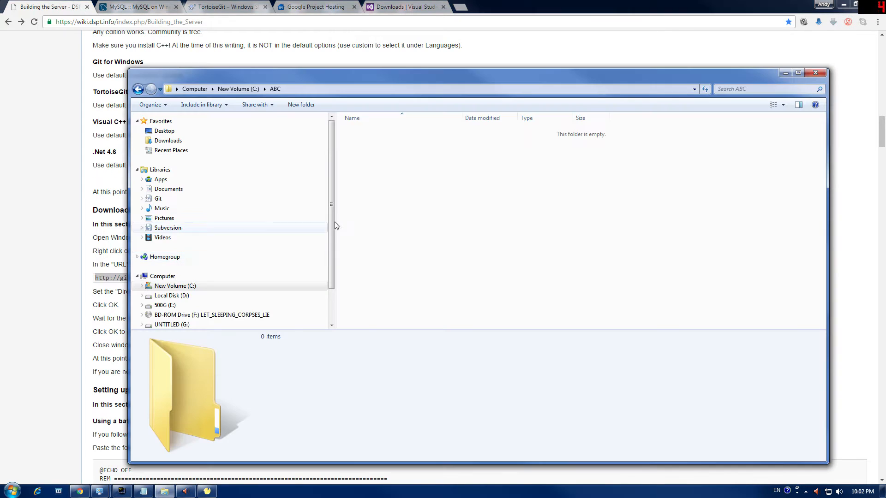
Step: Confirm cloning darkstar.git into C:\ABC\darkstar and return to the wiki
left_click(207, 490)
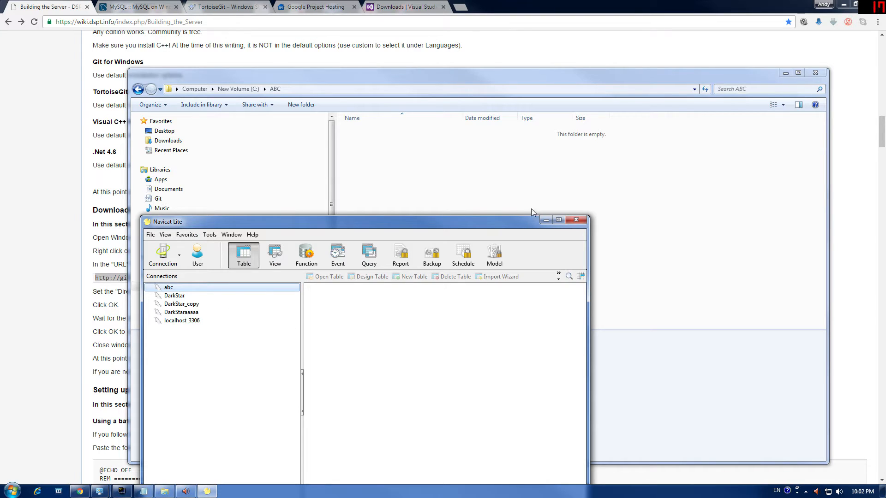
left_click(545, 220)
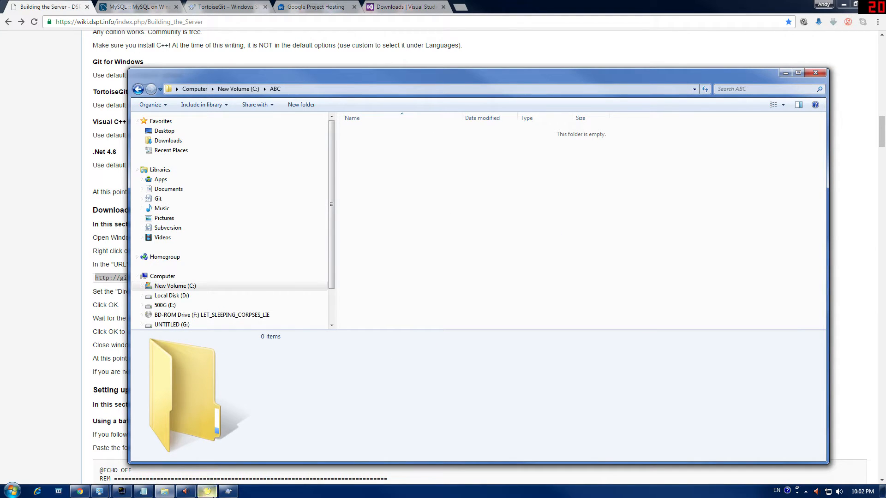
left_click(228, 491)
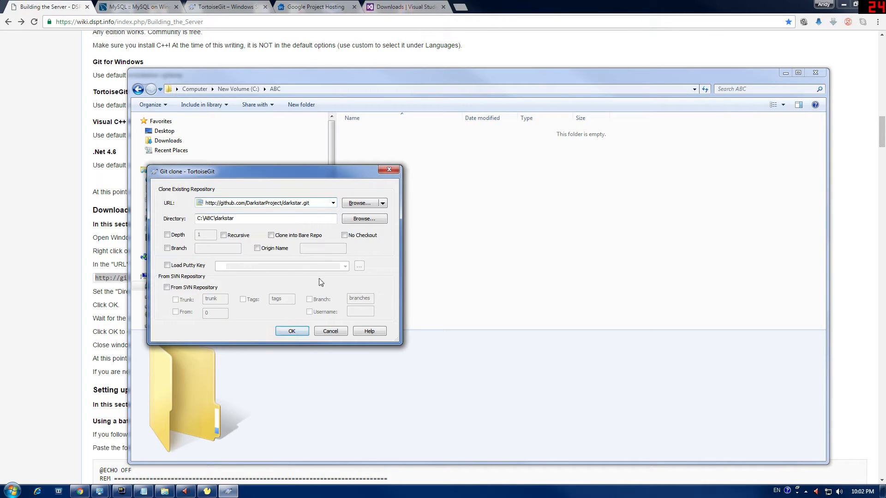
left_click(305, 333)
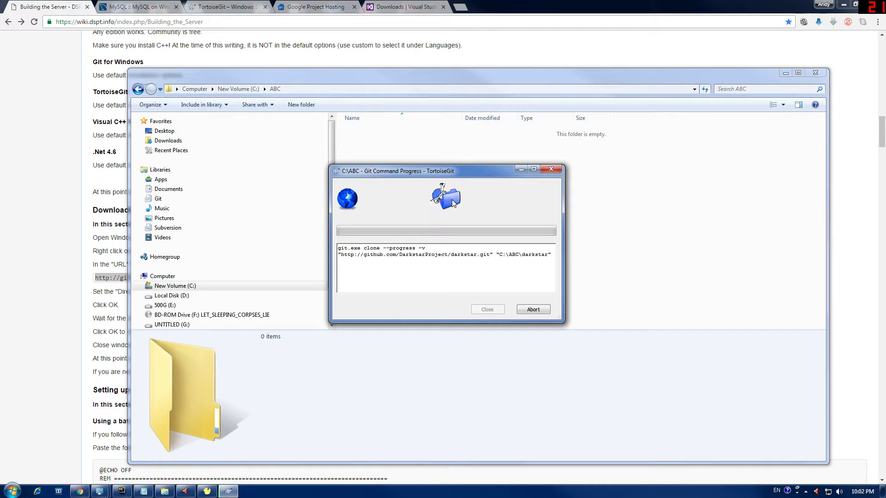
left_click(453, 53)
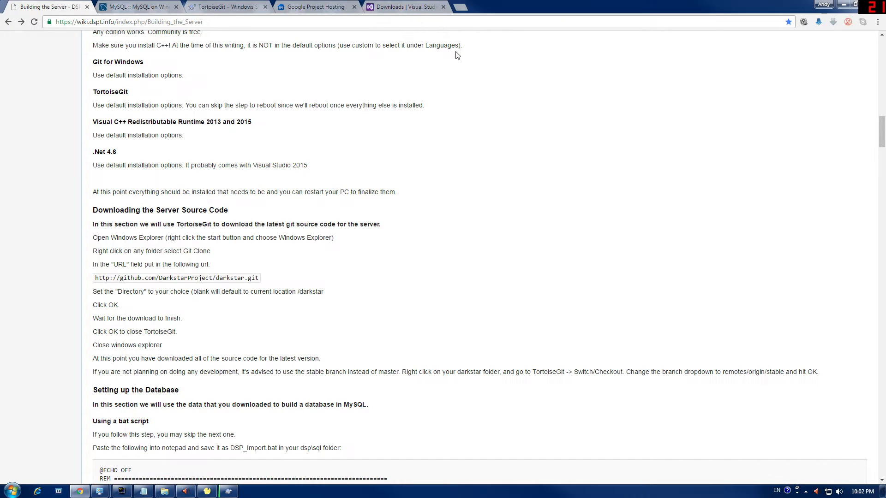
Step: Scroll the wiki down to the 'Using a bat script' section showing the DSP_Import.bat ECHO script
scroll(257, 307, "up", 4)
scroll(257, 306, "up", 9)
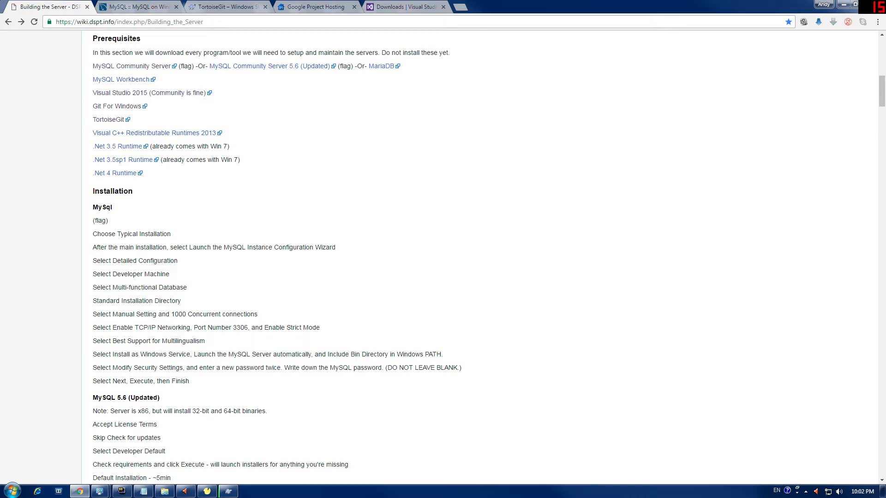
scroll(120, 221, "down", 4)
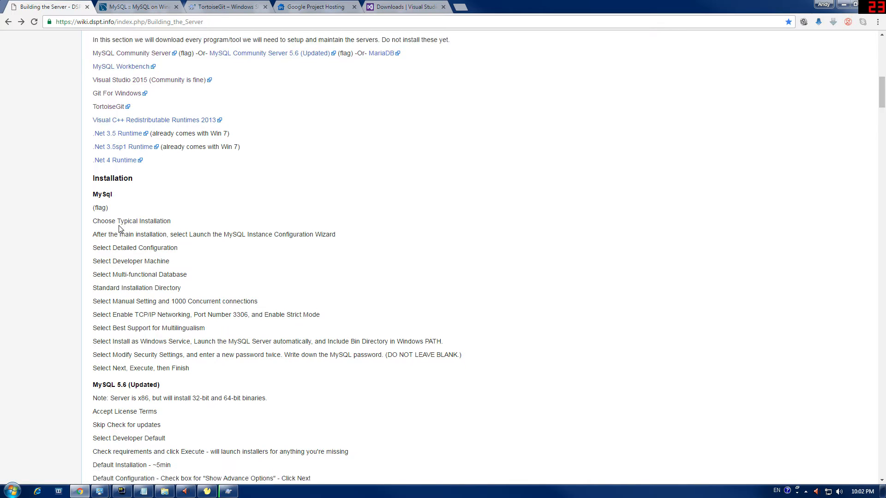
scroll(123, 137, "up", 2)
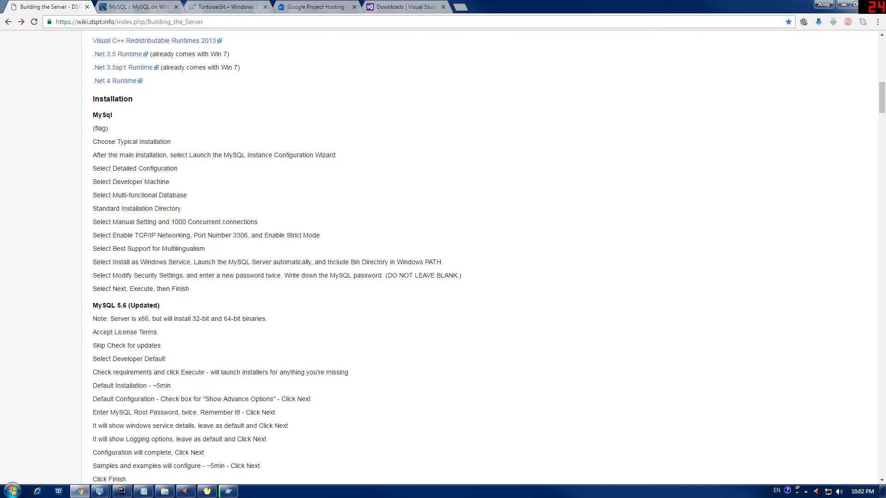
scroll(166, 334, "down", 8)
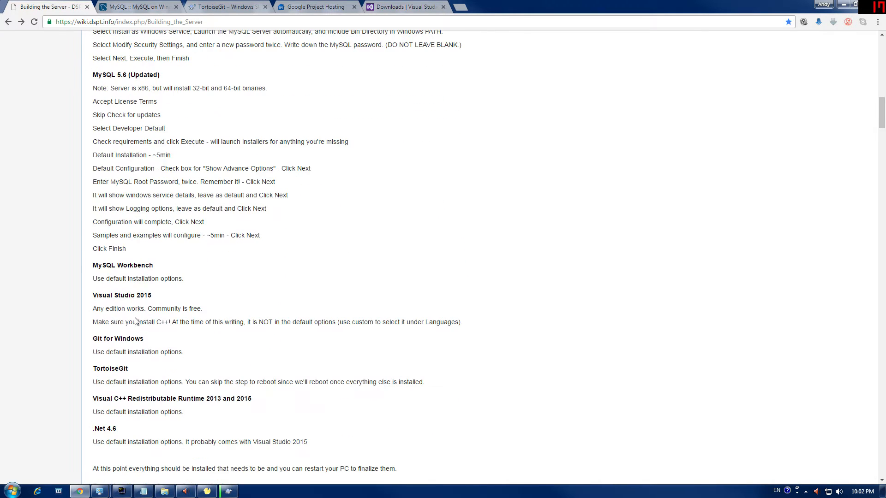
scroll(443, 258, "down", 3)
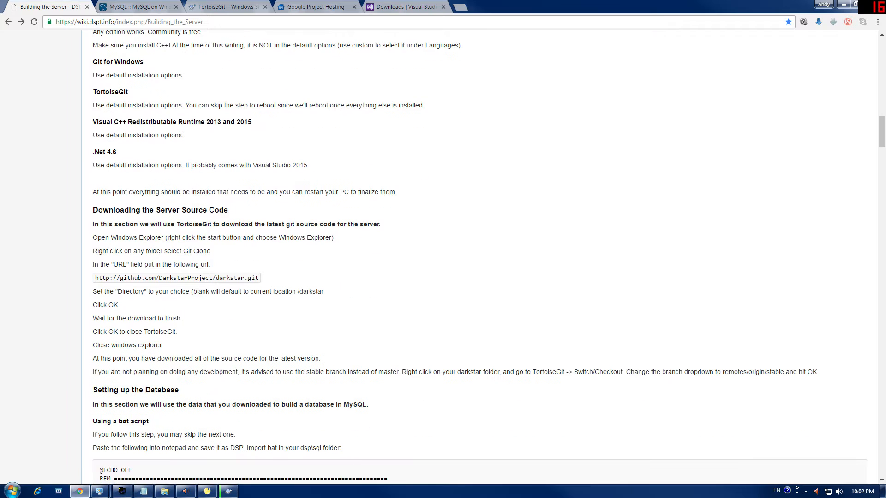
scroll(644, 333, "down", 2)
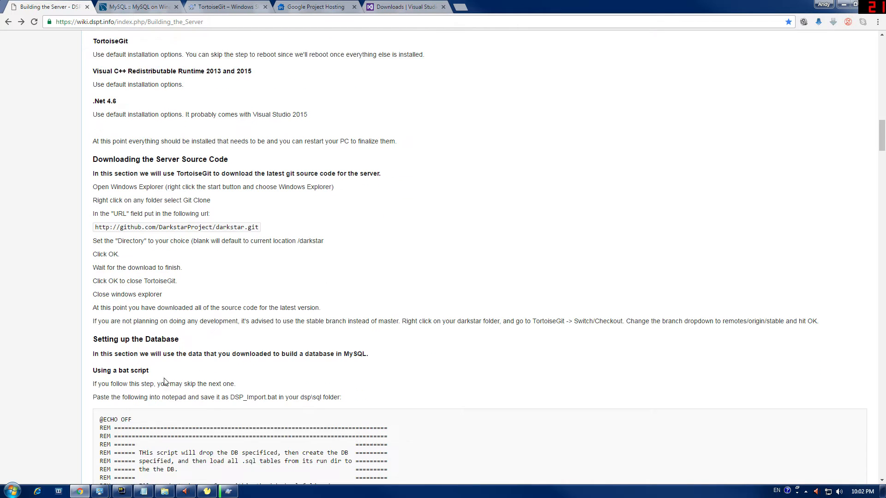
left_click(644, 333)
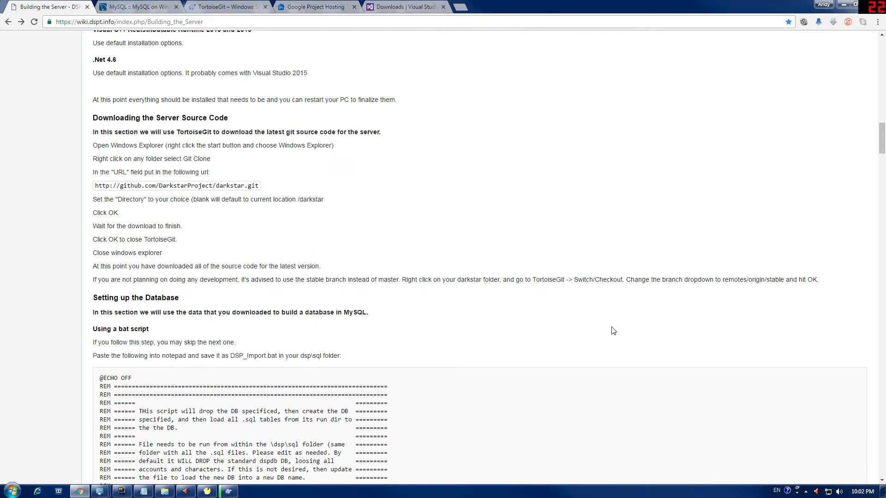
scroll(259, 213, "down", 1)
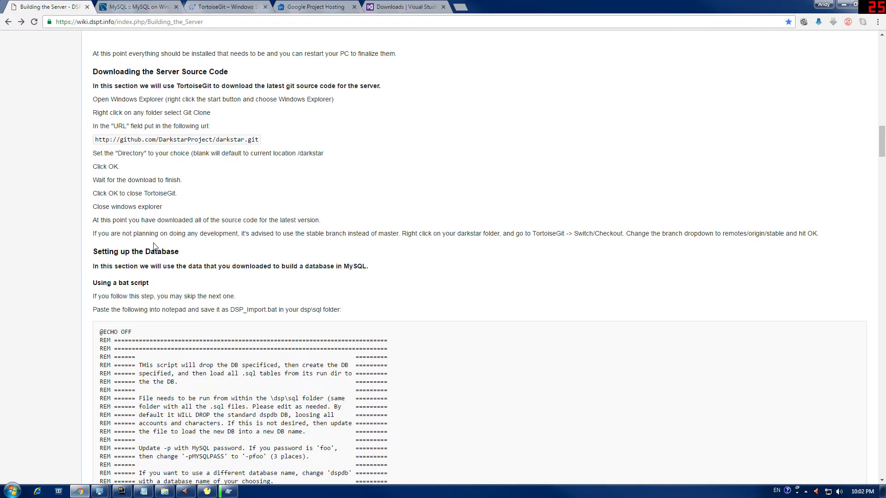
scroll(154, 247, "down", 2)
scroll(480, 256, "down", 3)
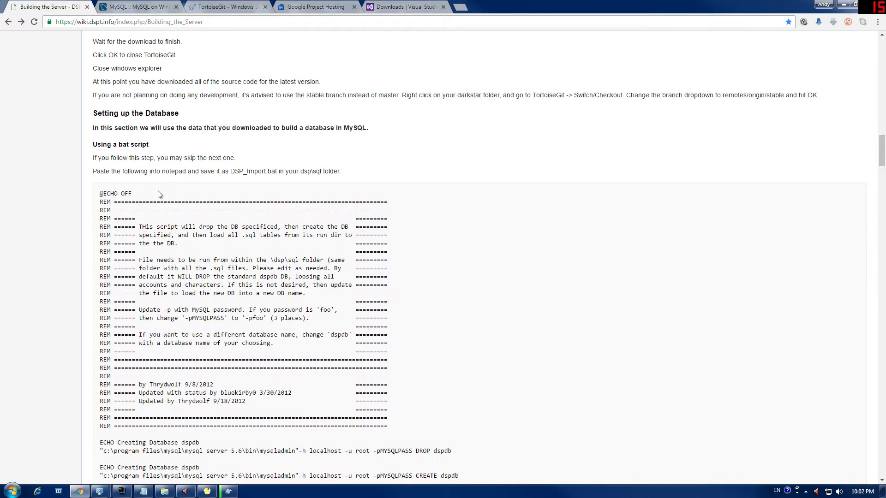
Step: Compare the saved DSP_Import script in Notepad with the wiki's DSP_Import.bat version
left_click(143, 491)
left_click_drag(571, 100, 526, 78)
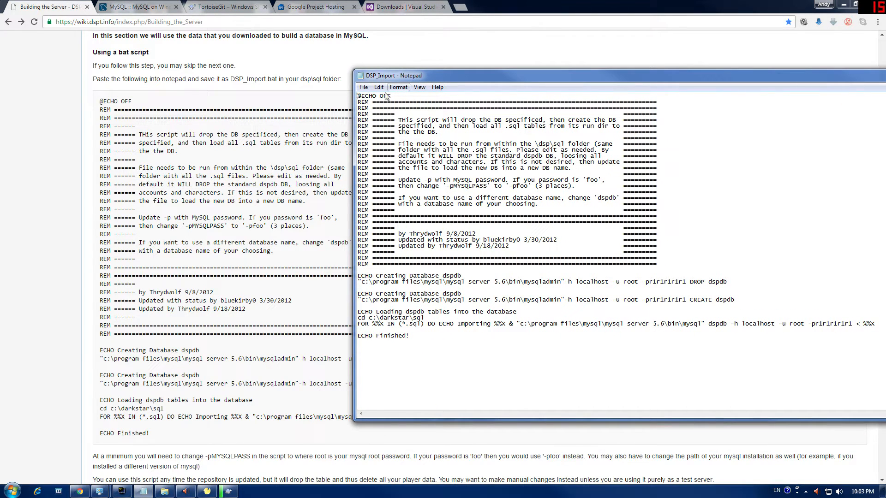
left_click_drag(231, 79, 267, 79)
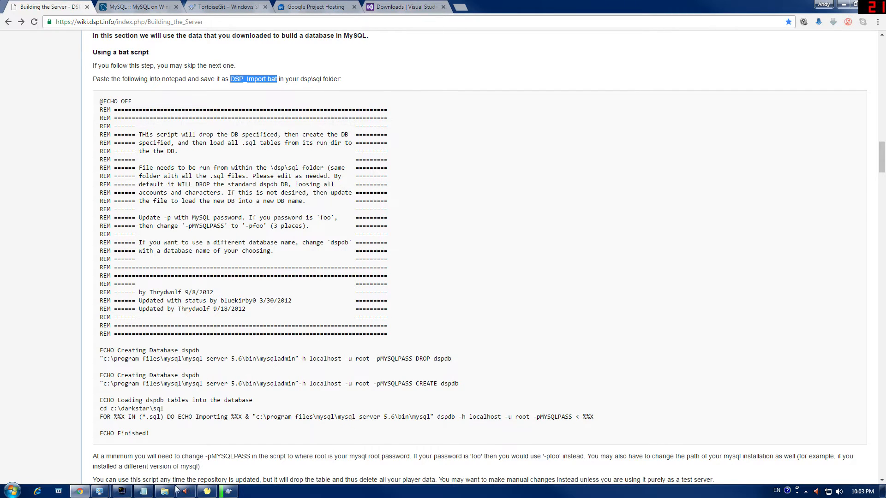
left_click(173, 490)
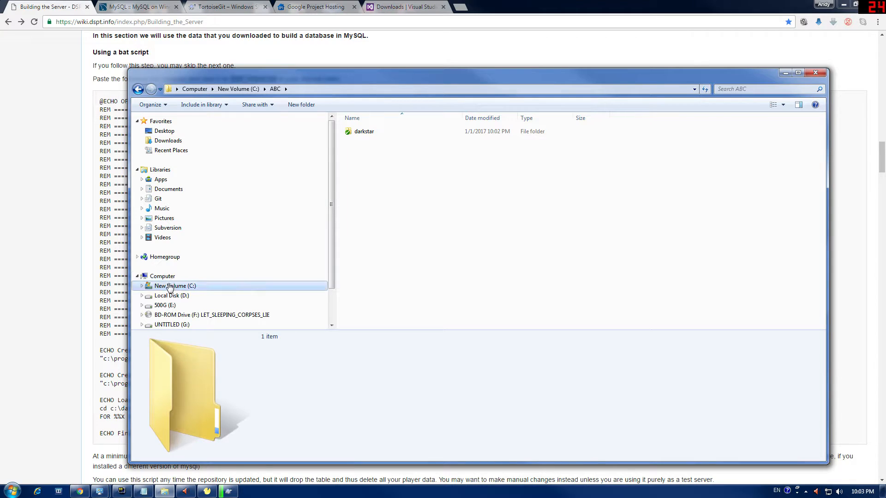
Step: Locate and select the DSP_Import batch file in C:\dsp\sql
left_click(138, 89)
double_click(359, 208)
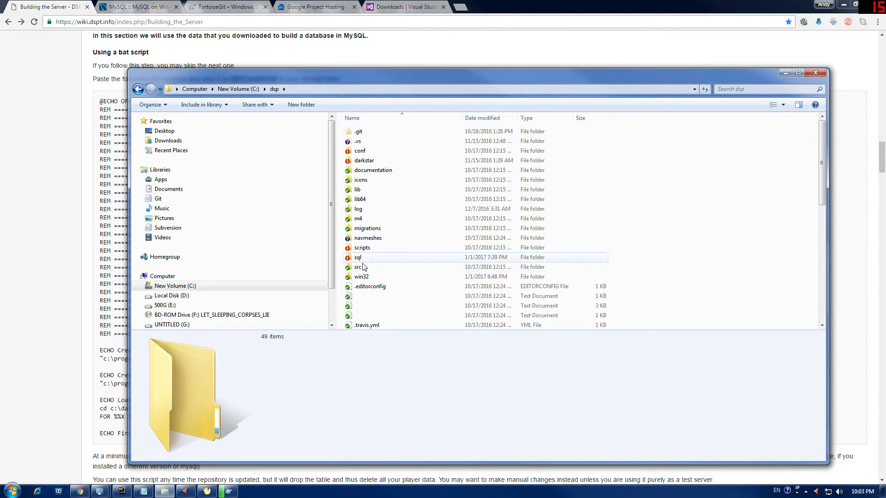
left_click_drag(231, 83, 205, 142)
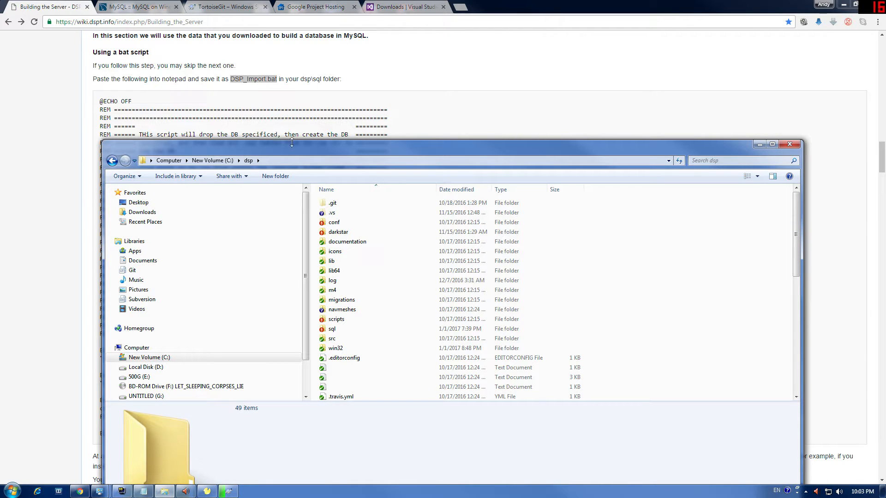
left_click(113, 161)
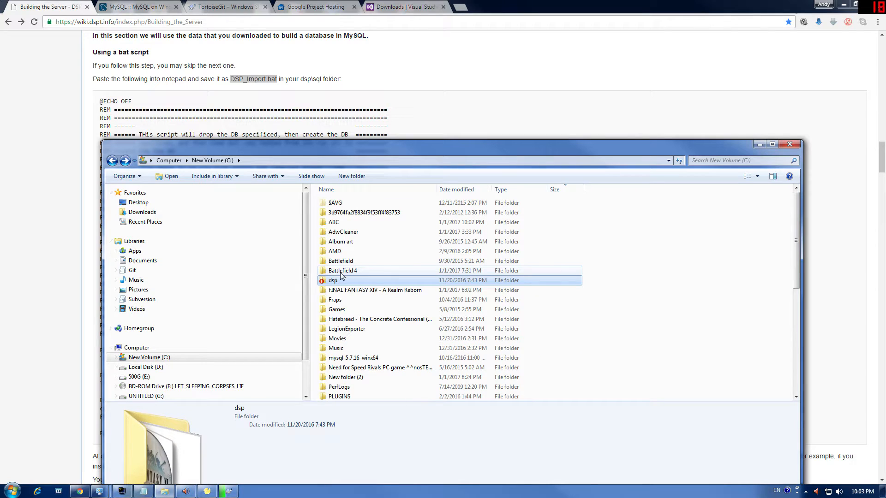
double_click(334, 222)
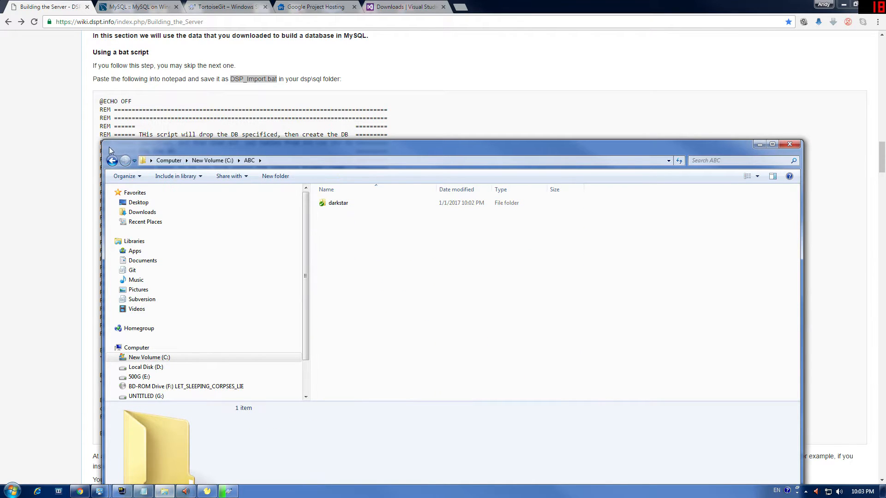
left_click(112, 161)
left_click(332, 281)
double_click(332, 281)
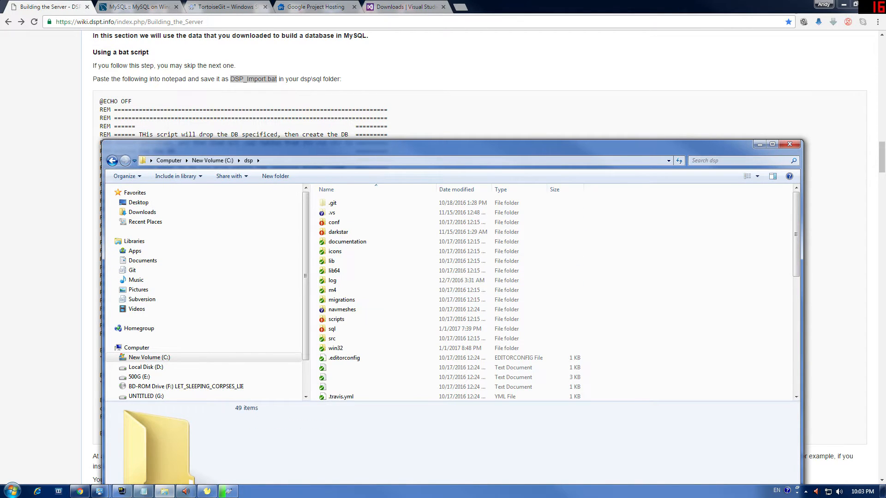
double_click(332, 329)
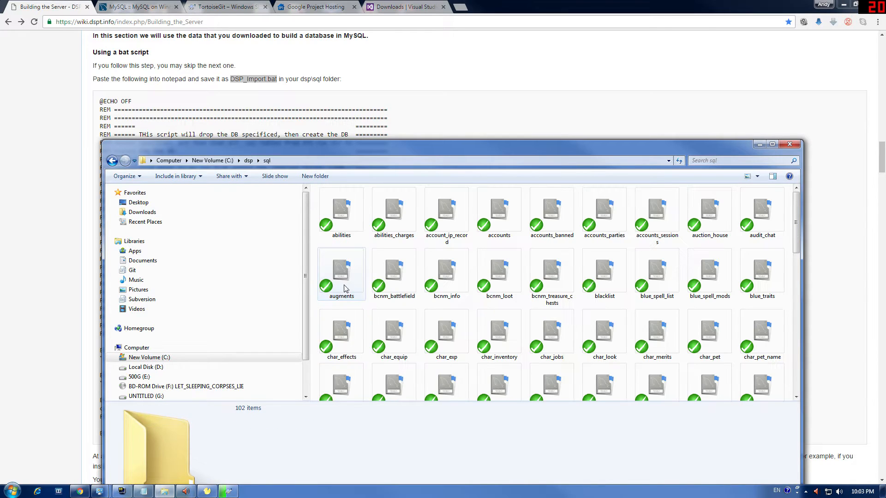
left_click(341, 216)
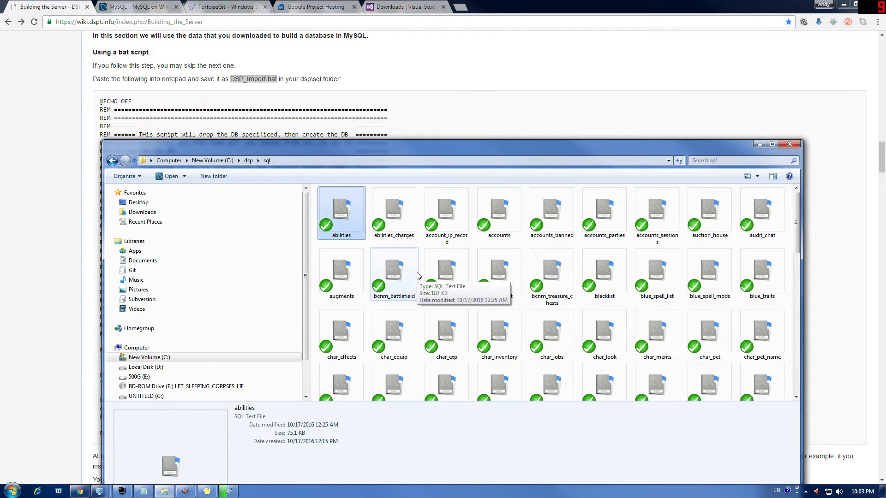
key("d")
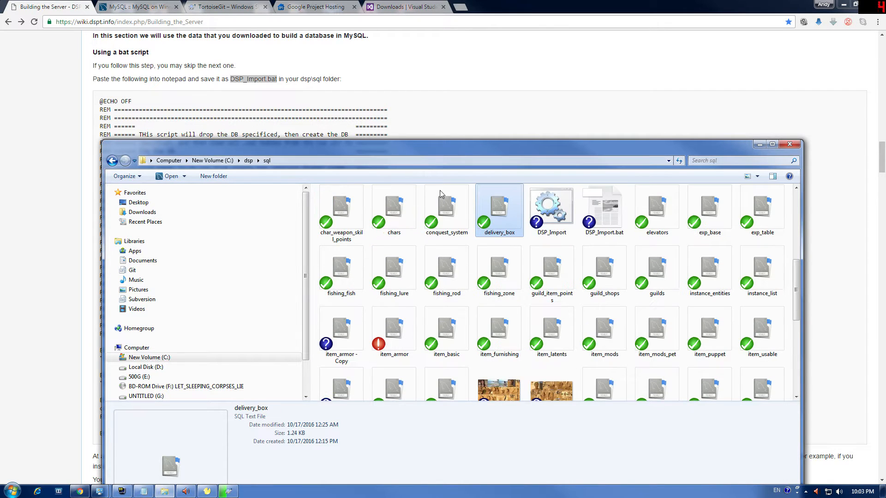
left_click(554, 223)
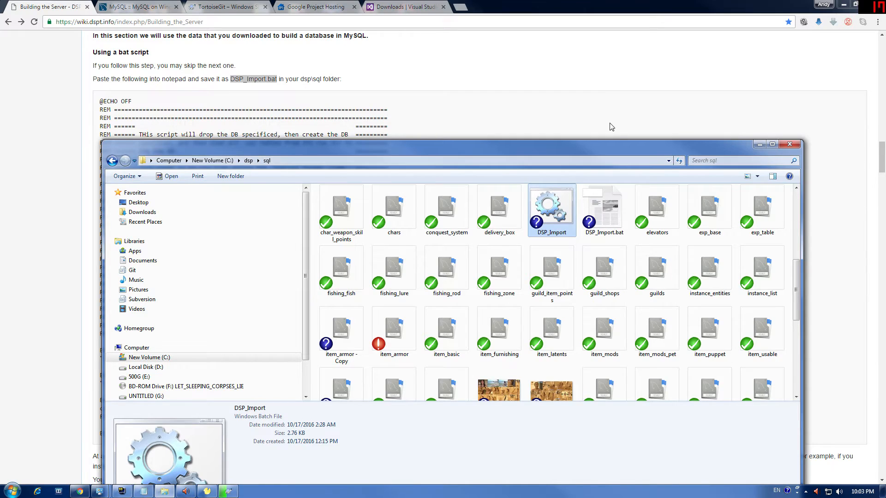
Step: Scroll the wiki to the 'Using Navicat' database import section
left_click(582, 134)
scroll(582, 133, "down", 1)
scroll(250, 268, "down", 12)
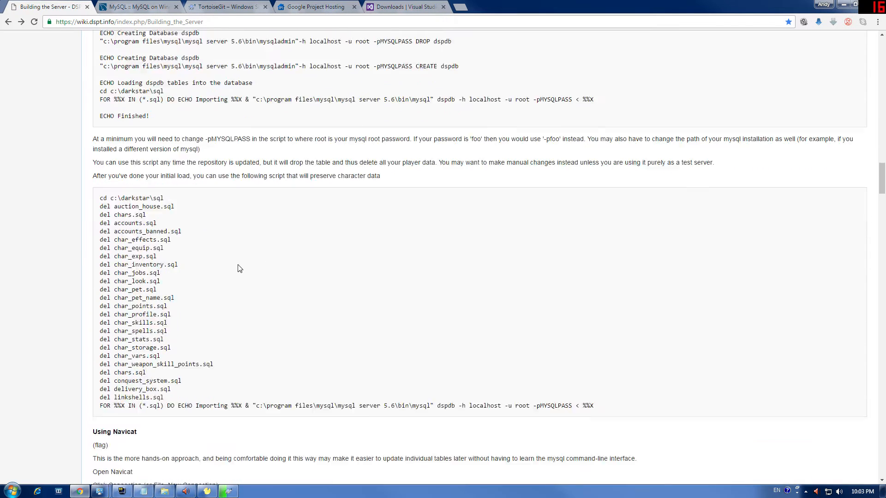
scroll(198, 351, "down", 1)
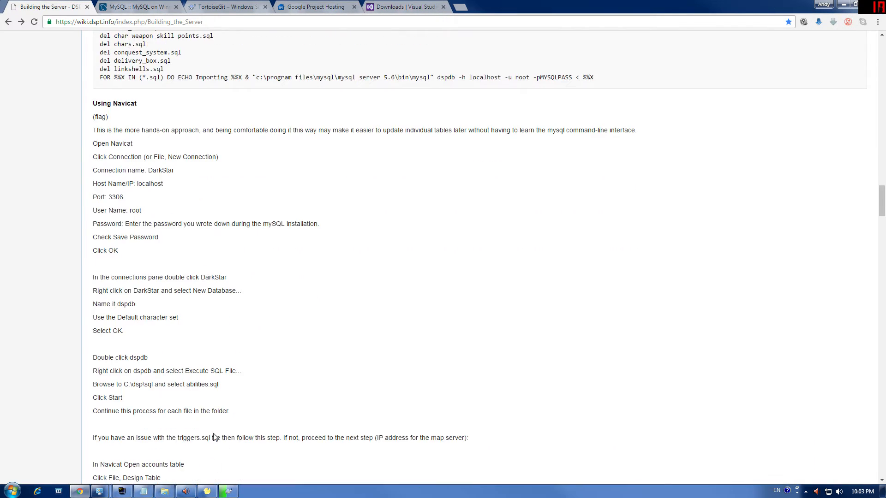
Step: Open the DarkStar connection in Navicat Lite and select the dspdb database
left_click(206, 490)
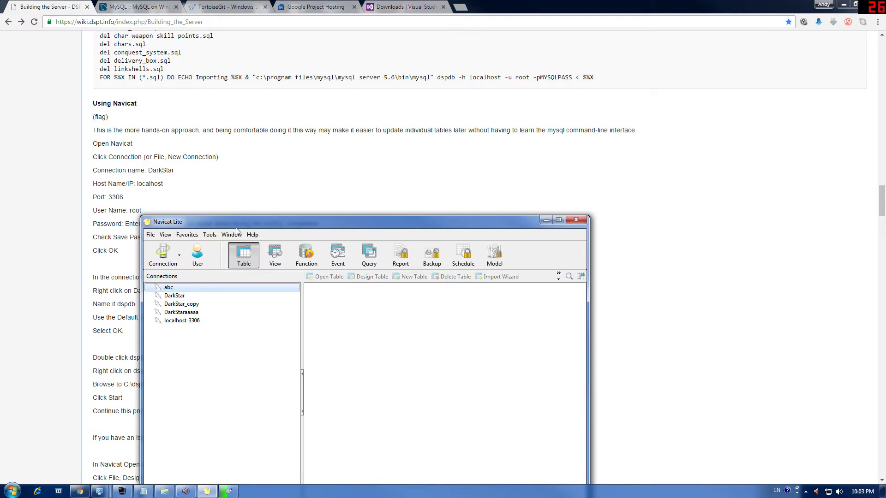
left_click_drag(395, 160, 480, 82)
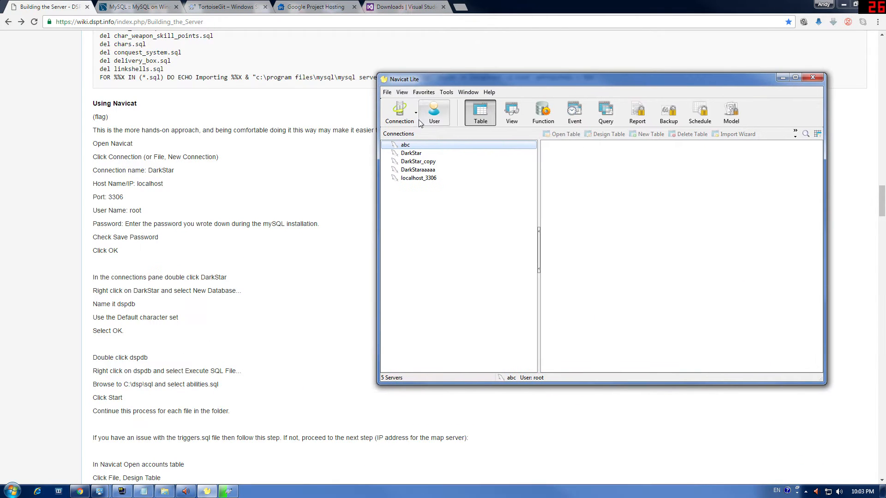
left_click(410, 154)
double_click(409, 155)
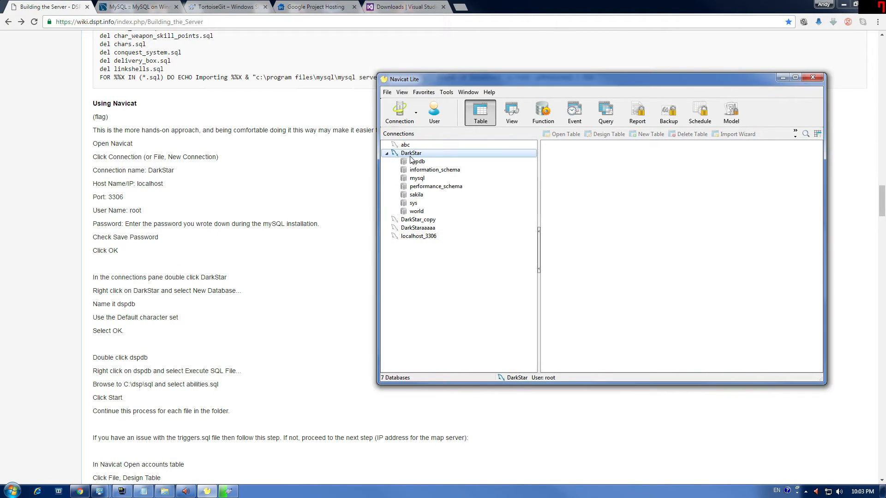
left_click(414, 162)
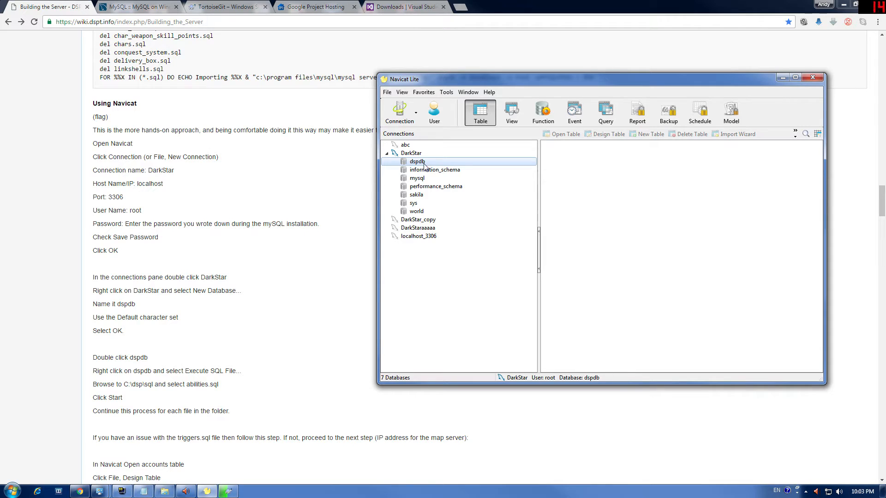
left_click_drag(424, 80, 111, 178)
left_click(86, 210)
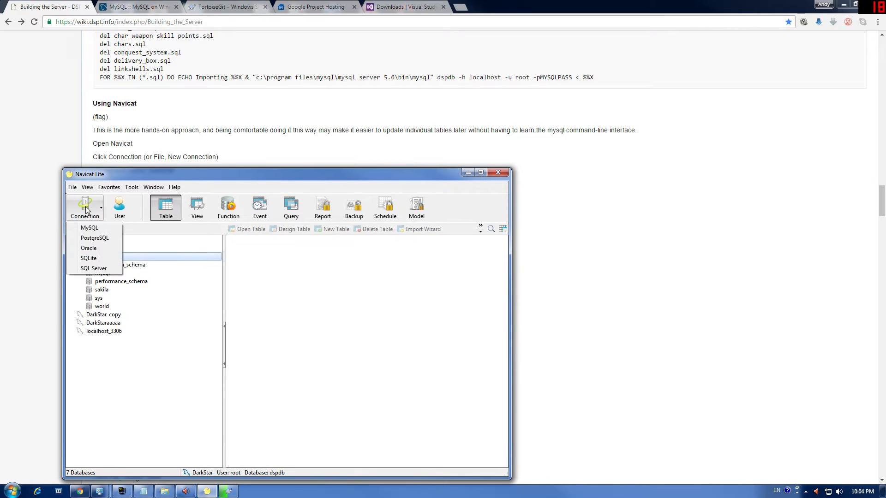
Step: Start a new MySQL connection in Navicat Lite
left_click(93, 228)
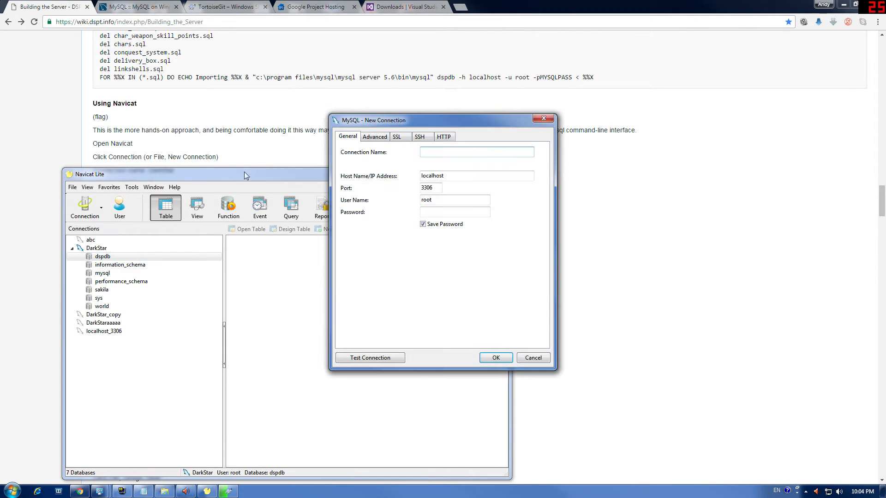
left_click(542, 119)
left_click_drag(323, 174, 617, 80)
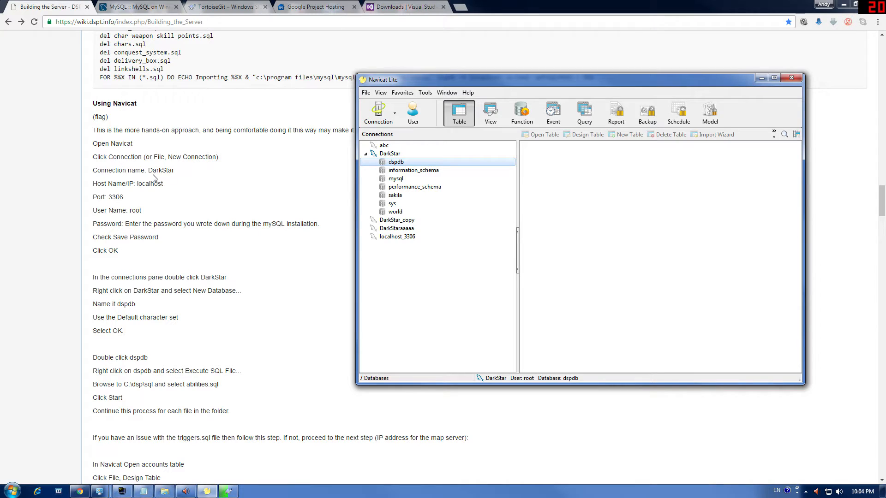
left_click(379, 113)
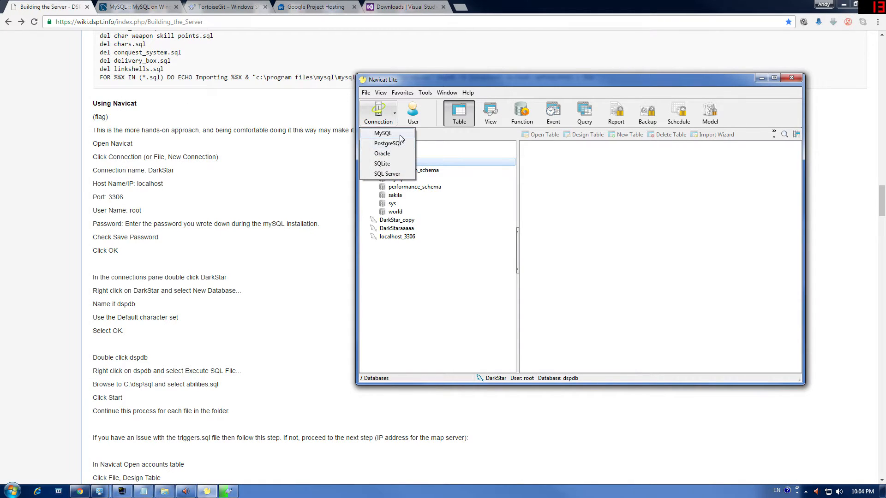
left_click(383, 137)
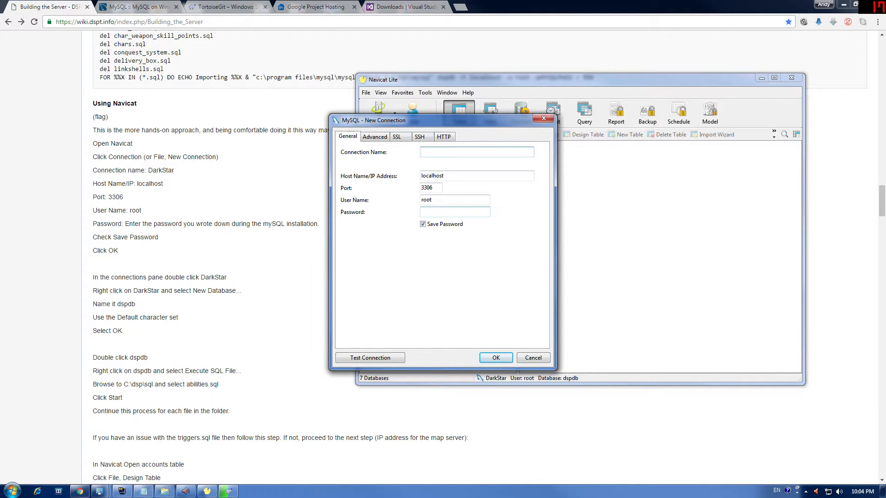
left_click_drag(472, 123, 297, 159)
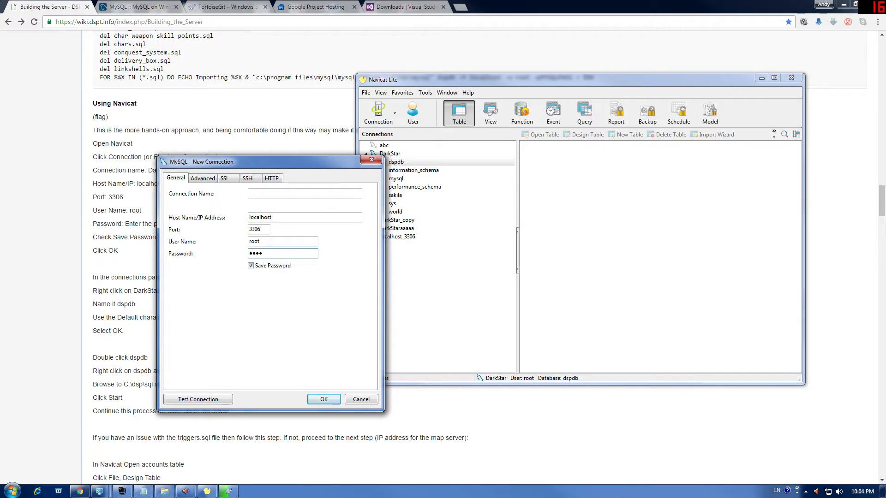
Step: Name the new connection DarkStar1 to avoid the duplicate-name error and save it
left_click(275, 197)
key("Return")
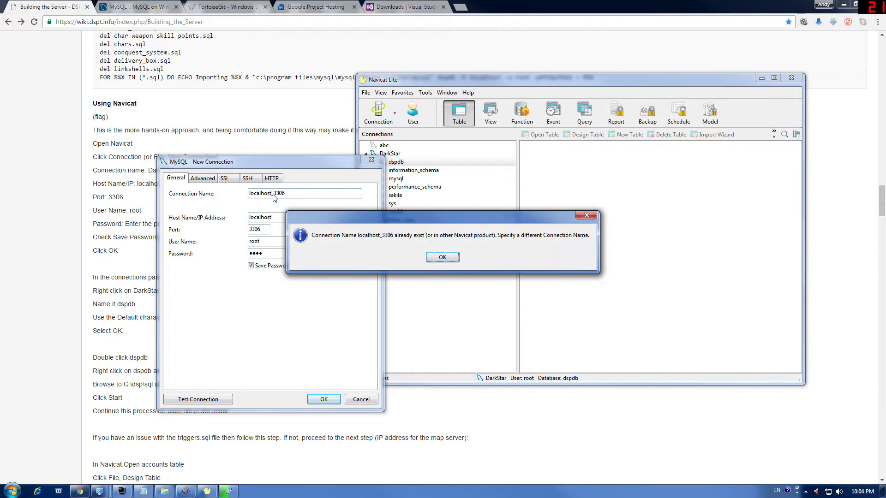
left_click(431, 257)
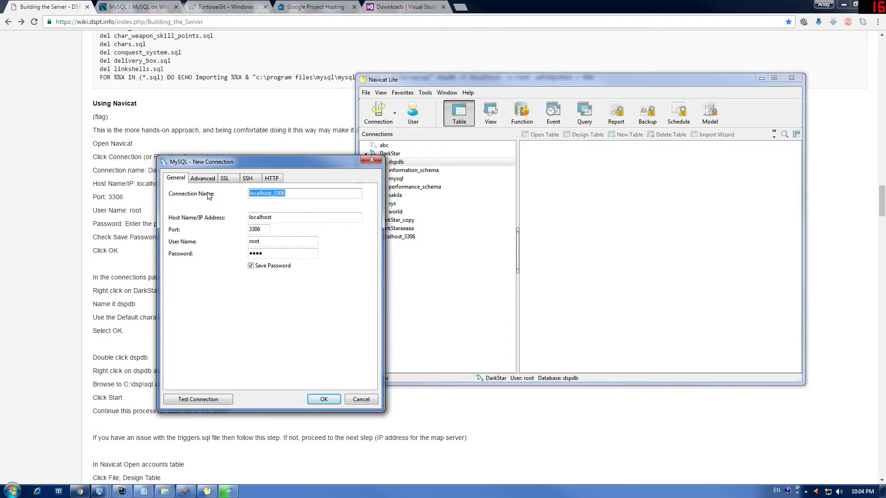
type("DarkStar")
left_click(315, 400)
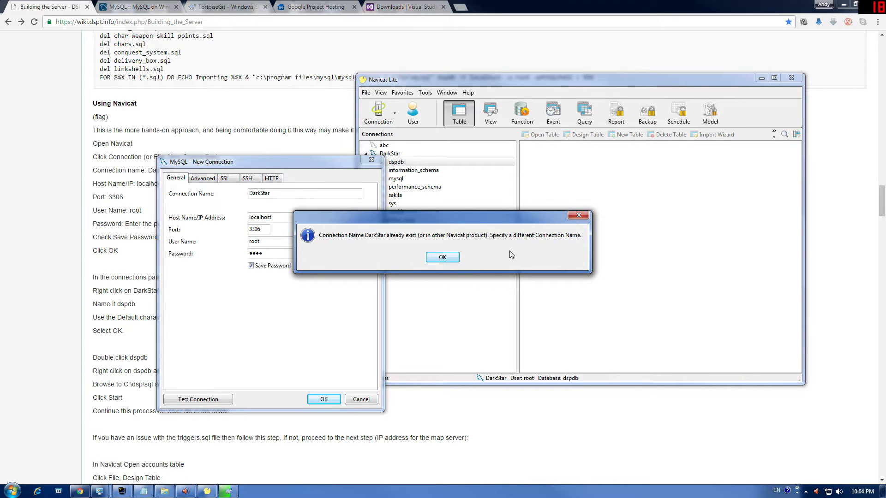
left_click(576, 218)
left_click(290, 194)
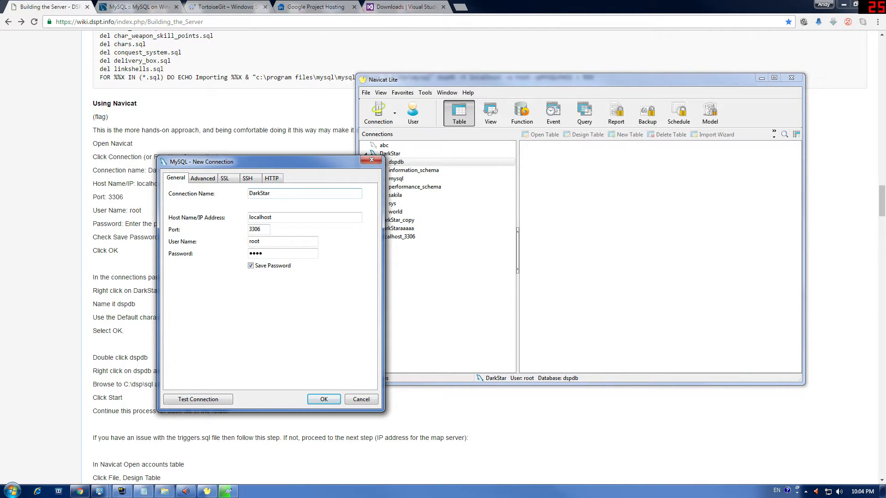
type("1")
left_click(323, 399)
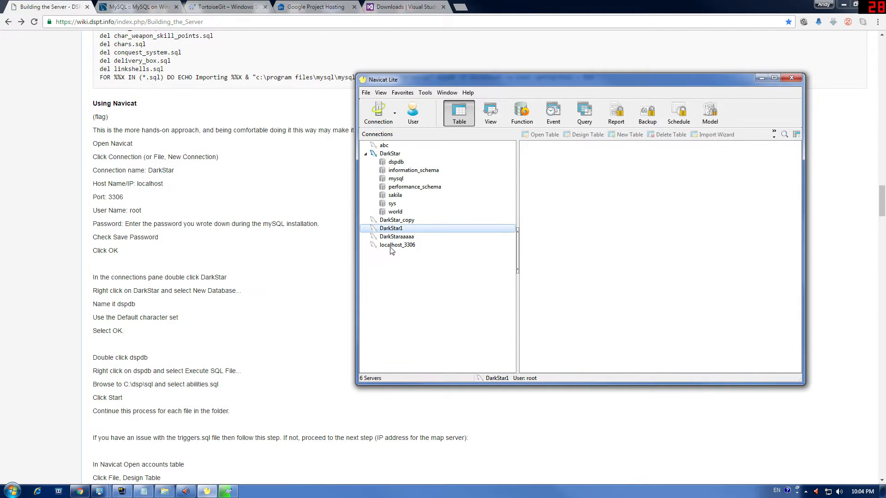
Step: Try opening DarkStar1 and dismiss the 1045 access-denied error
double_click(390, 230)
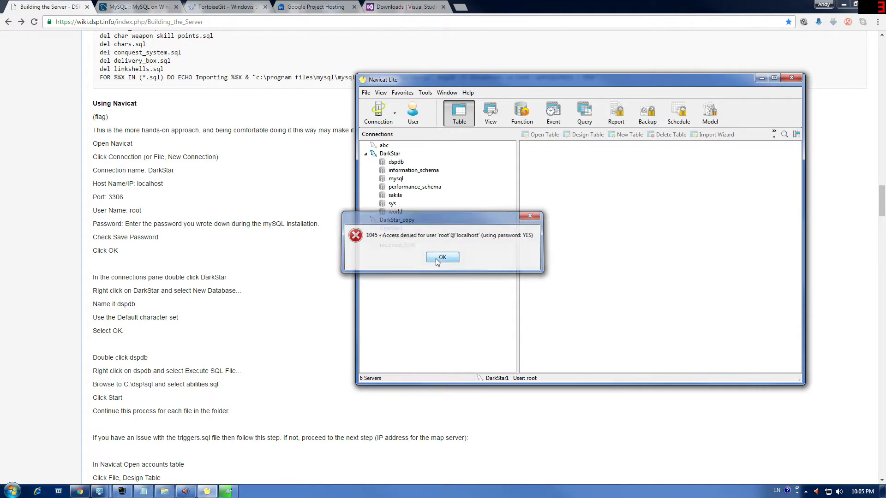
left_click(441, 257)
left_click(11, 492)
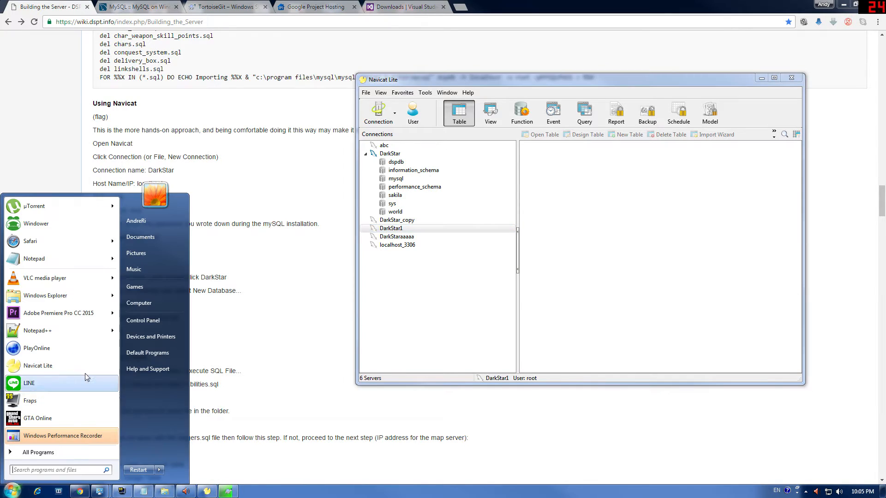
Step: Launch MySQL Workbench from the MySQL folder in All Programs
left_click(75, 453)
scroll(78, 404, "down", 5)
scroll(78, 404, "down", 8)
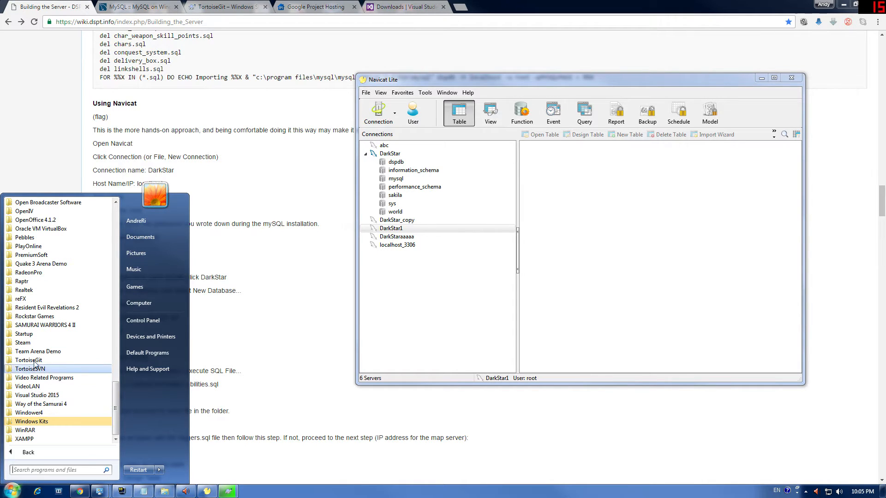
scroll(34, 354, "up", 5)
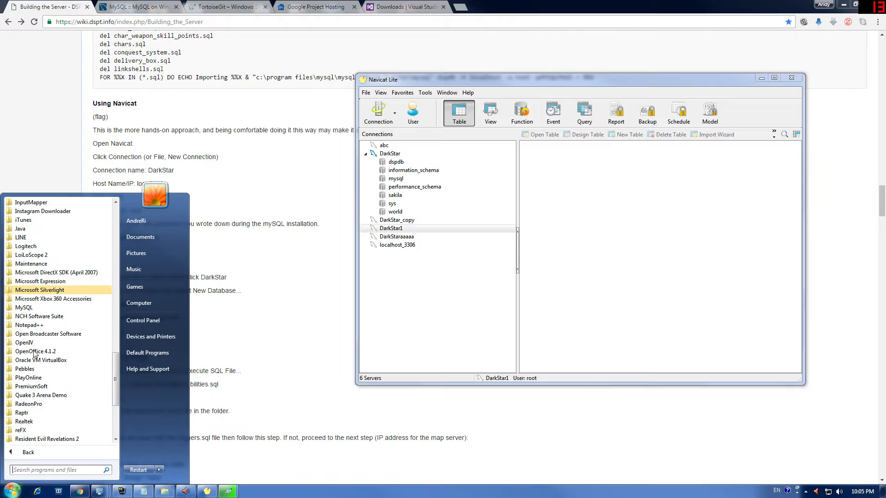
left_click(26, 307)
left_click(47, 317)
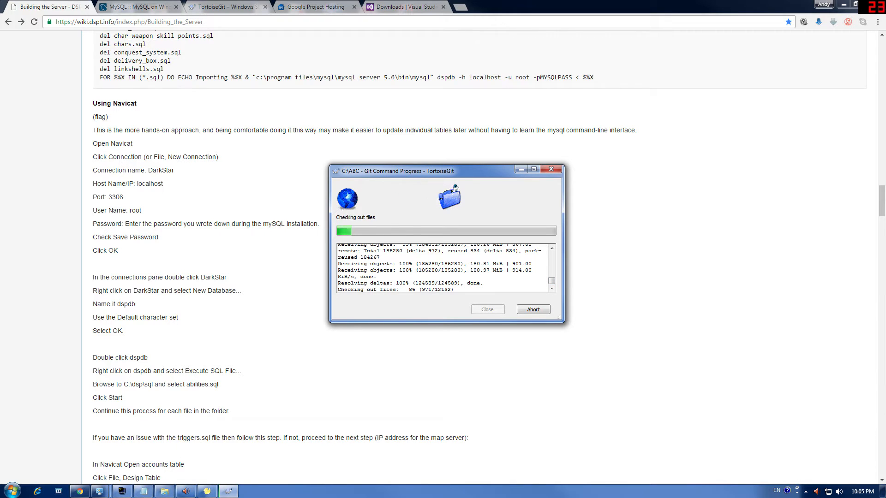
Step: Look over the MySQL Connections area options in Workbench without changing anything
left_click(21, 494)
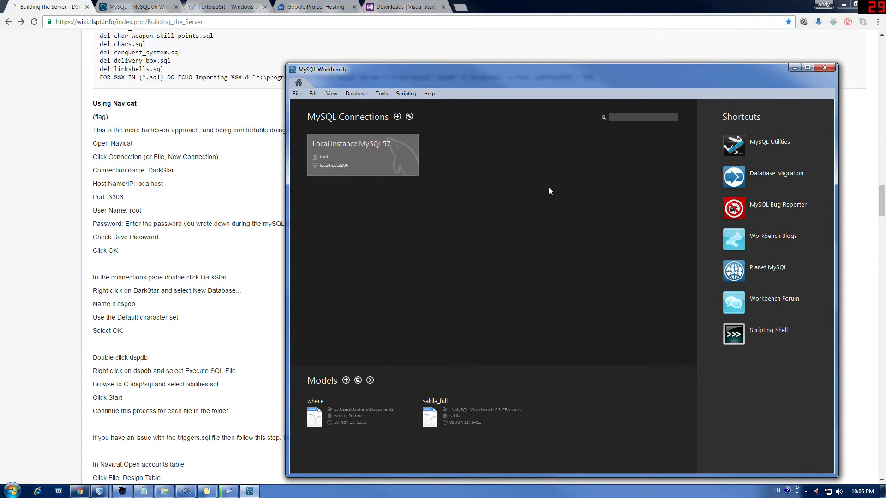
right_click(549, 187)
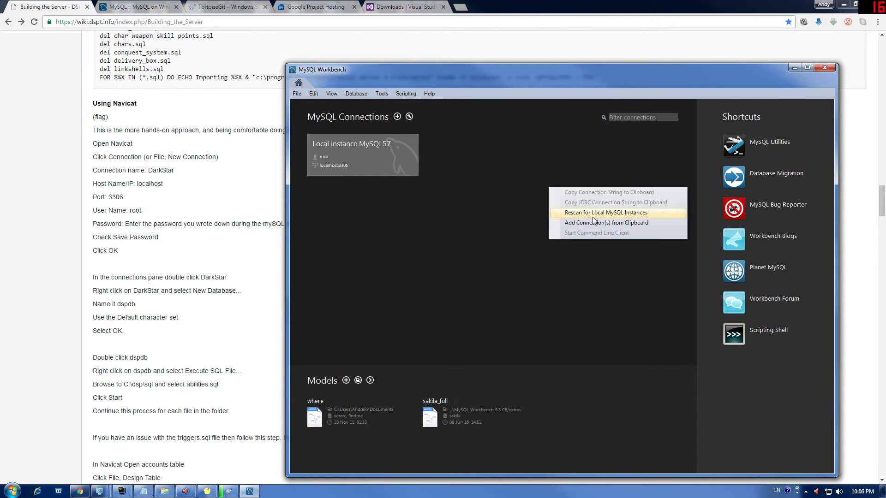
left_click(621, 287)
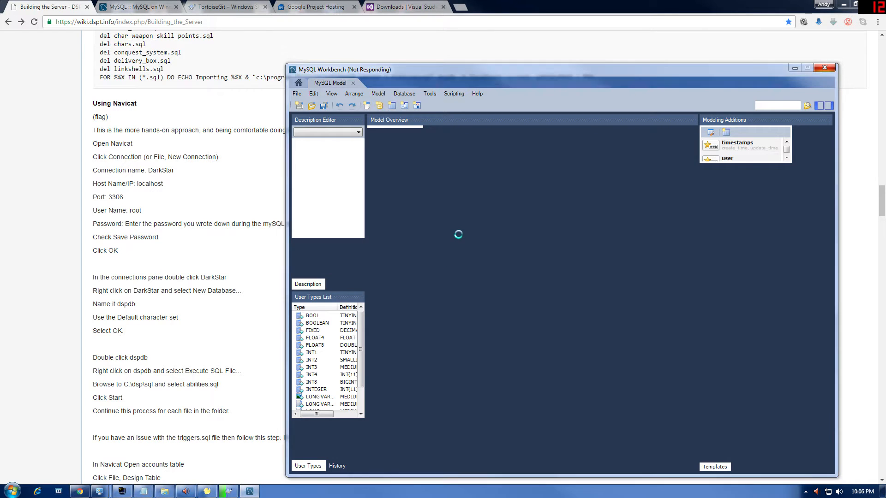
left_click(299, 83)
right_click(519, 180)
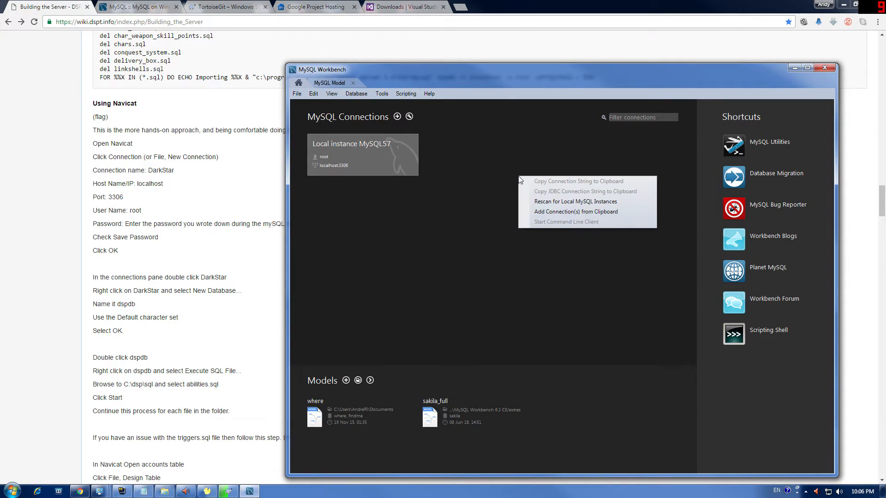
left_click(495, 231)
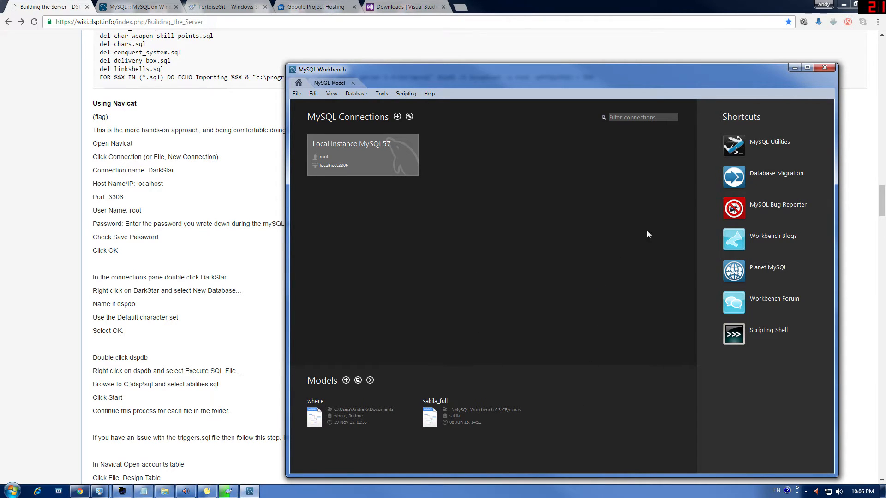
Step: Open and cancel Setup New Connection, then close MySQL Workbench
left_click(397, 117)
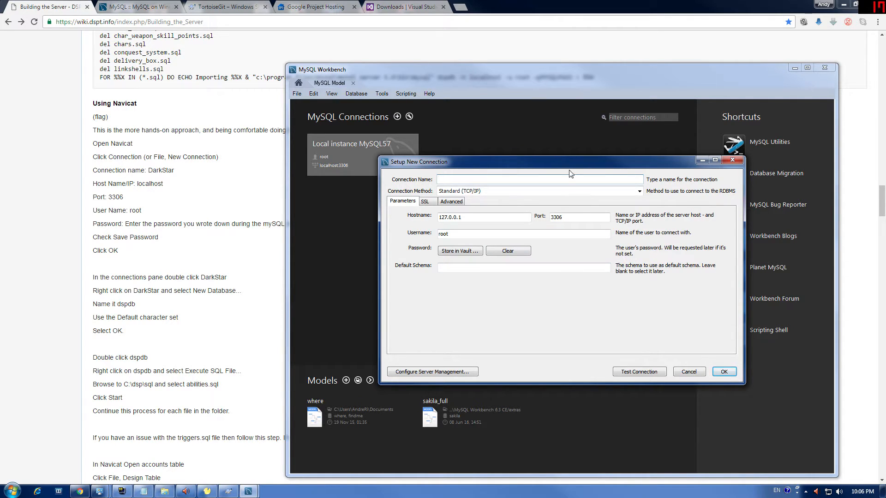
left_click(732, 159)
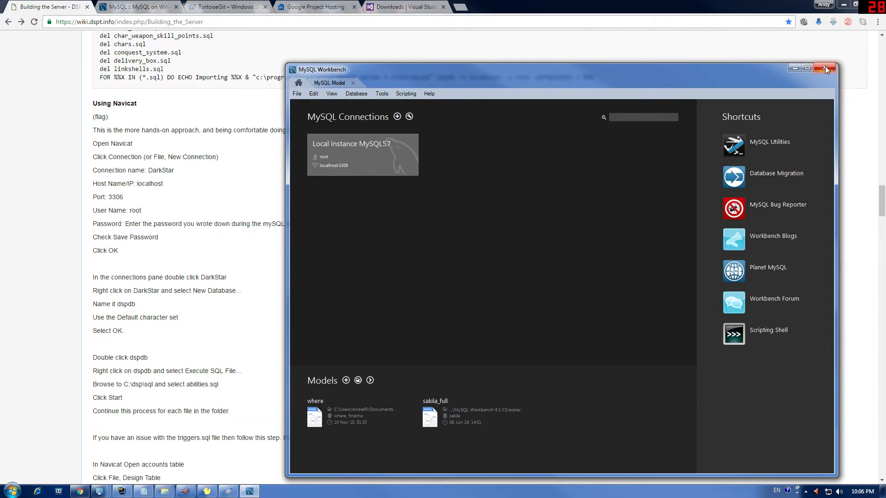
left_click(826, 68)
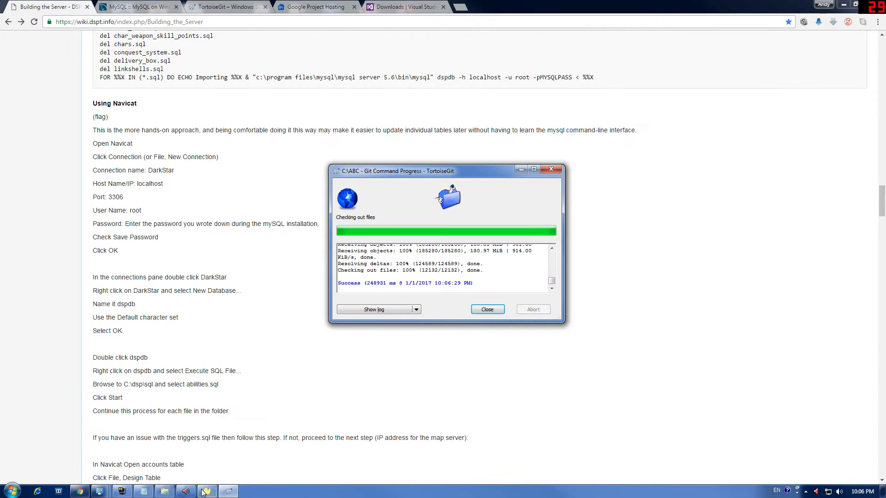
Step: Try the DarkStar1 connection, dismiss its access-denied error, and delete the connection
left_click(207, 491)
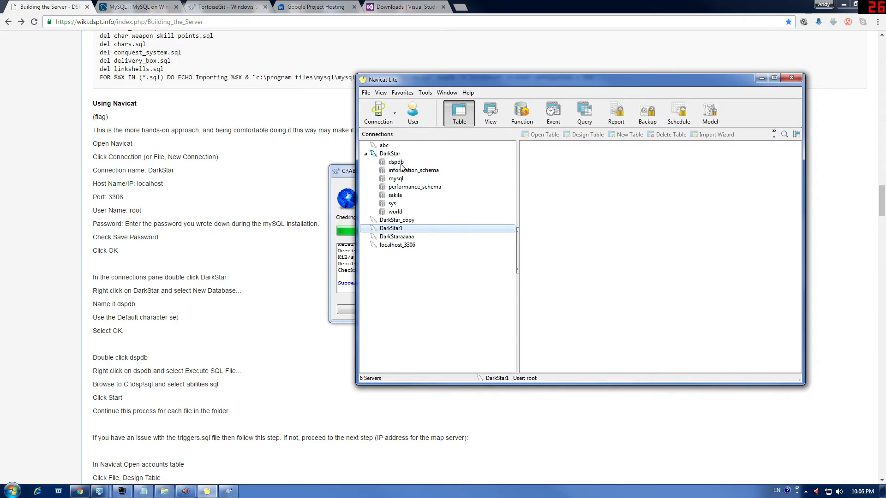
right_click(410, 230)
left_click(434, 234)
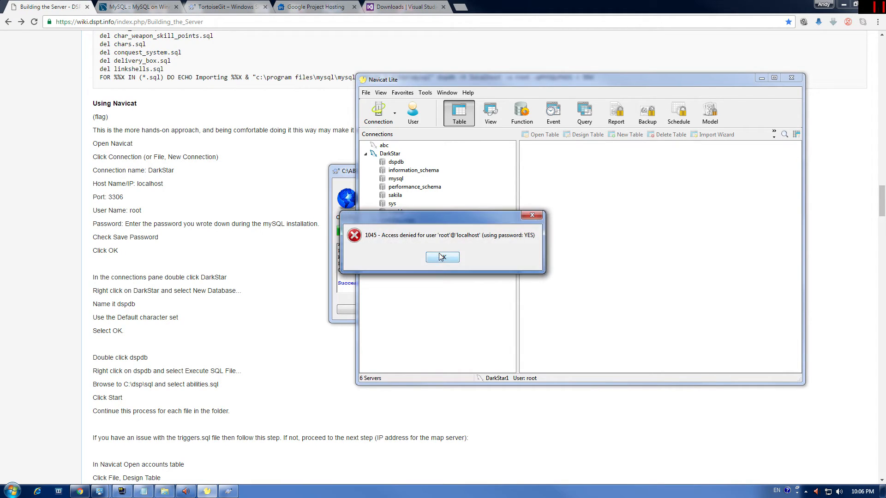
key("Return")
right_click(400, 230)
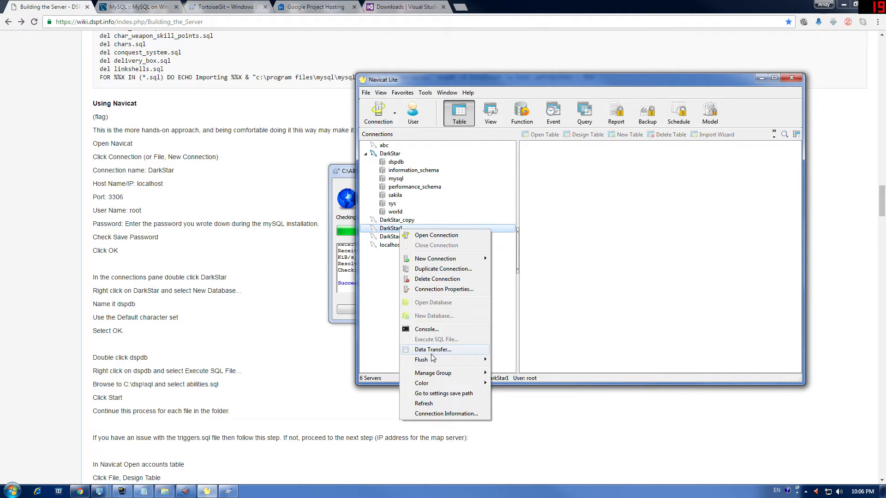
left_click(437, 278)
left_click(423, 257)
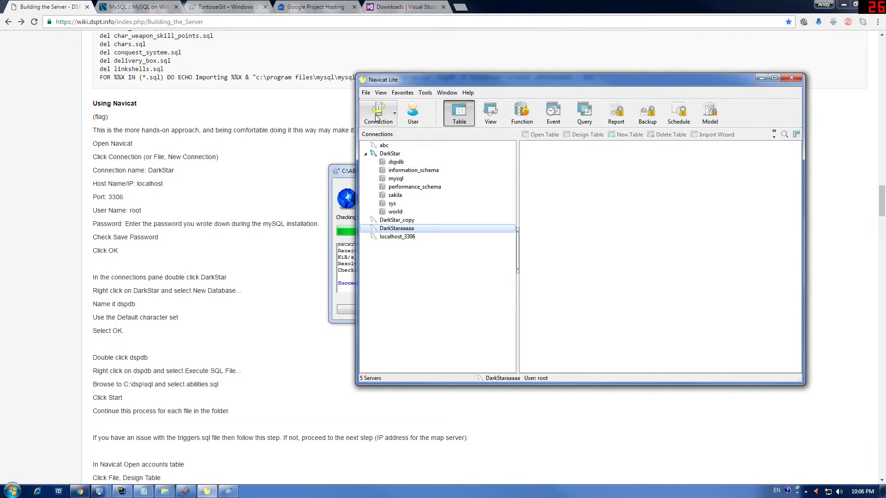
Step: Start a new MySQL connection named Darkstar1 on localhost port 3306 as root
left_click(366, 93)
mouse_move(406, 105)
left_click(465, 105)
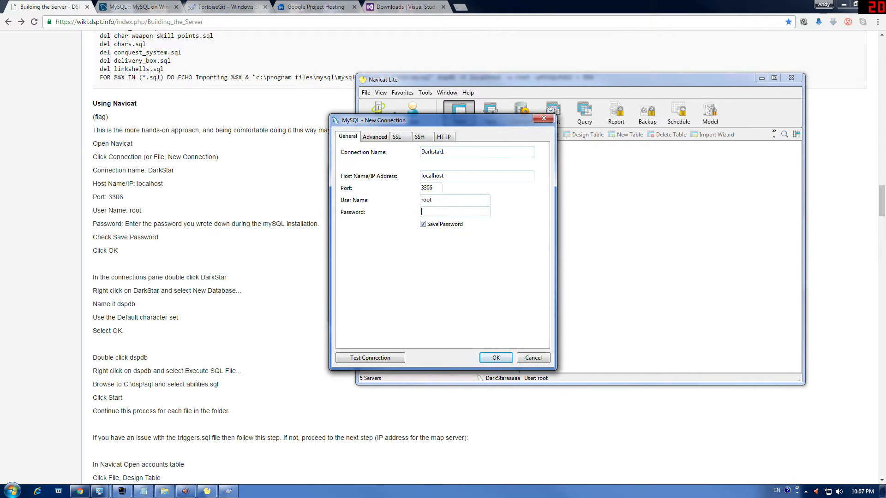
Step: Save Darkstar1 with the MySQL root password and open it to list seven databases including dspdb
left_click(455, 211)
type("******")
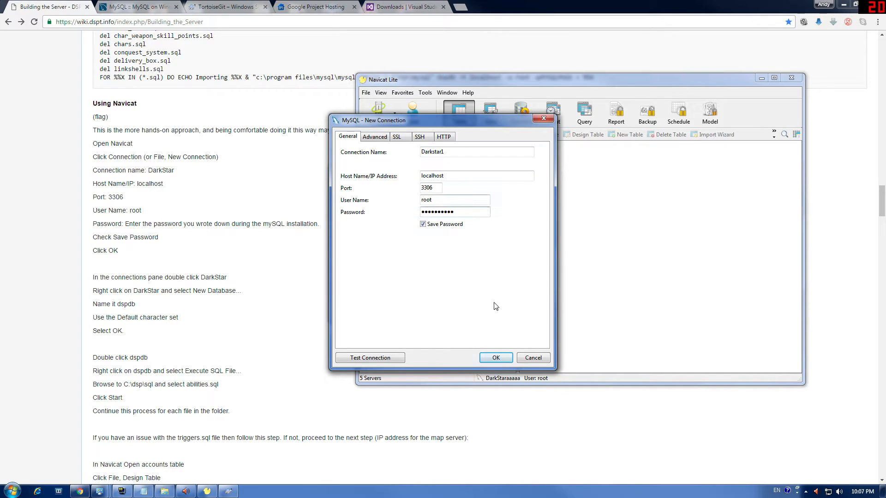
left_click(495, 358)
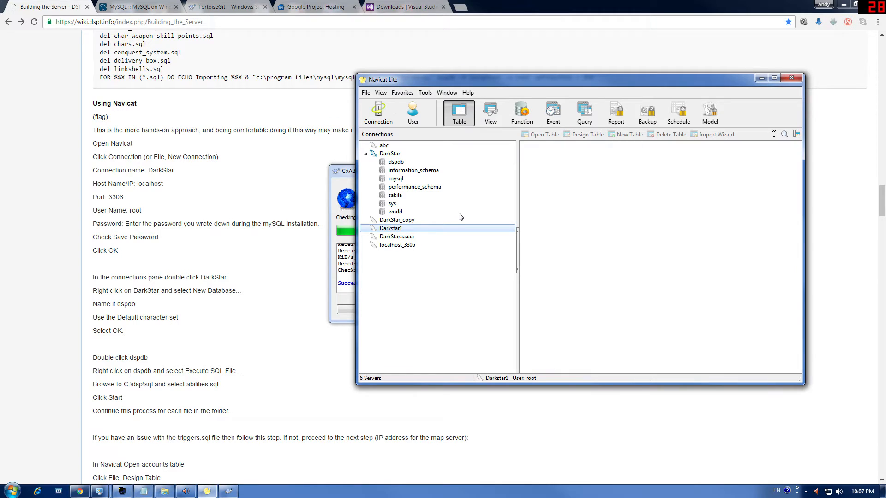
double_click(390, 229)
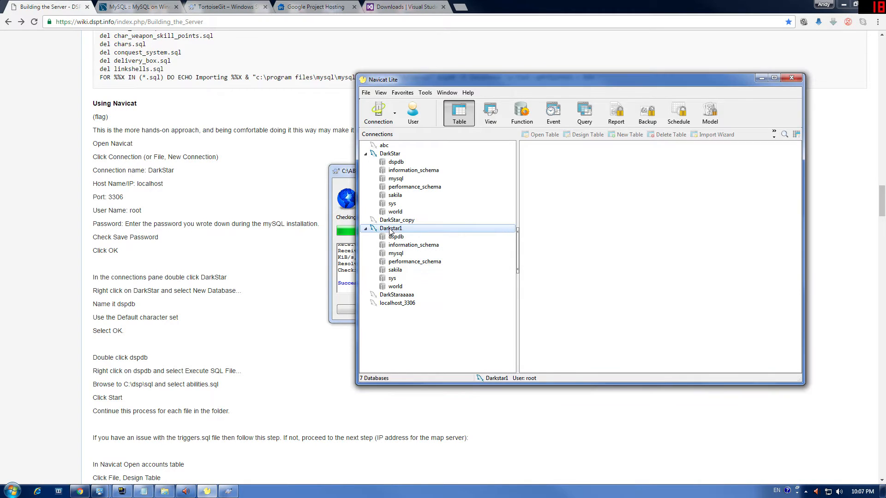
right_click(398, 238)
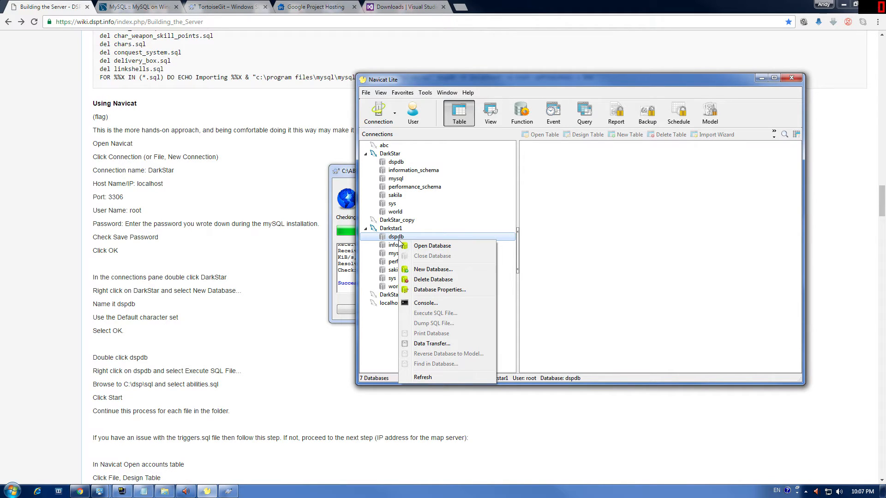
Step: Create a new empty database named dspdb1 on the Darkstar1 connection
left_click(435, 271)
right_click(390, 229)
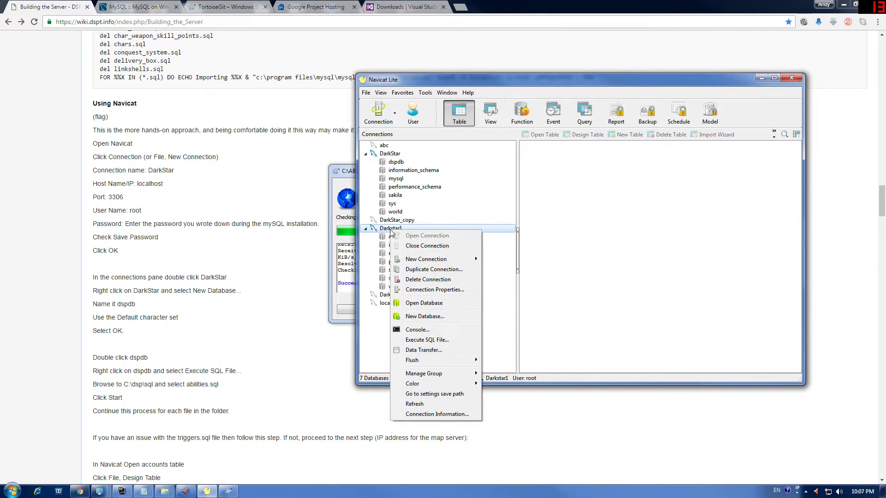
mouse_move(410, 265)
left_click(416, 318)
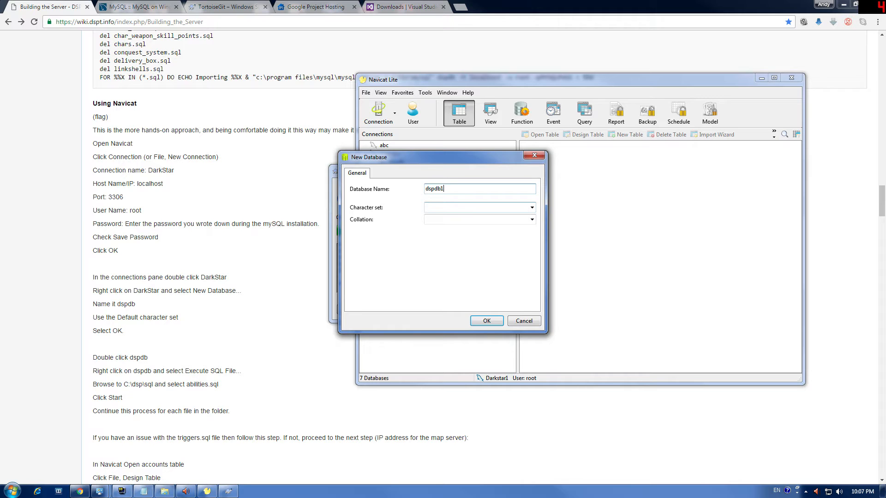
key("Return")
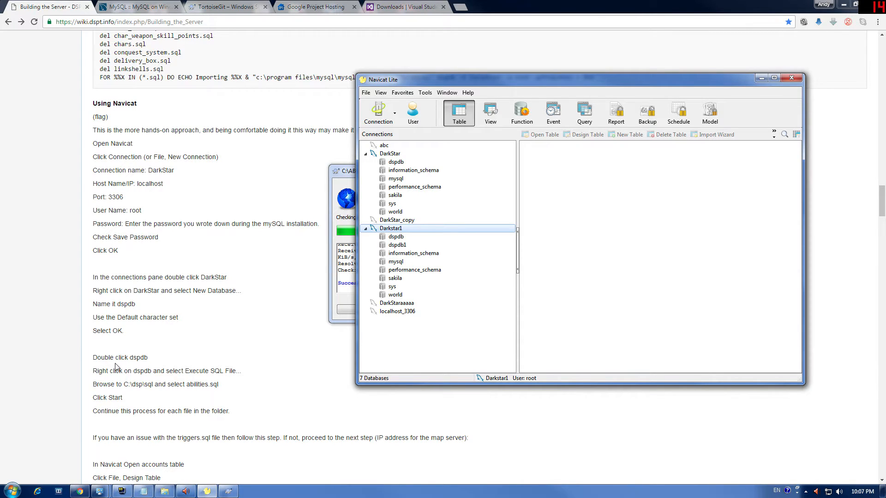
Step: Open dspdb and dspdb1, then return to the setup guide in Chrome
double_click(392, 236)
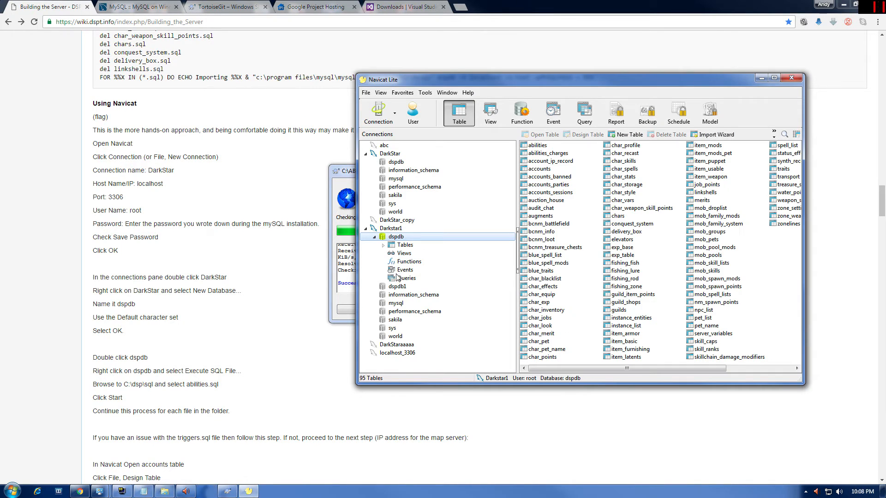
double_click(395, 286)
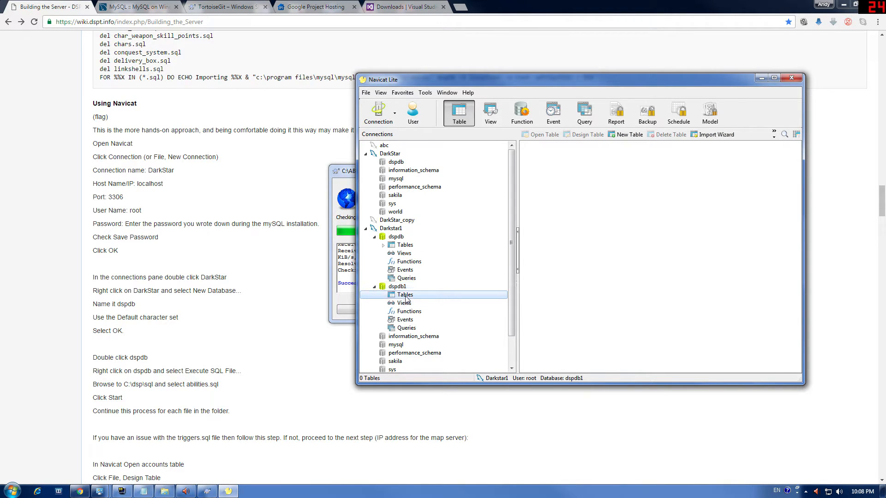
left_click(240, 365)
scroll(237, 367, "down", 5)
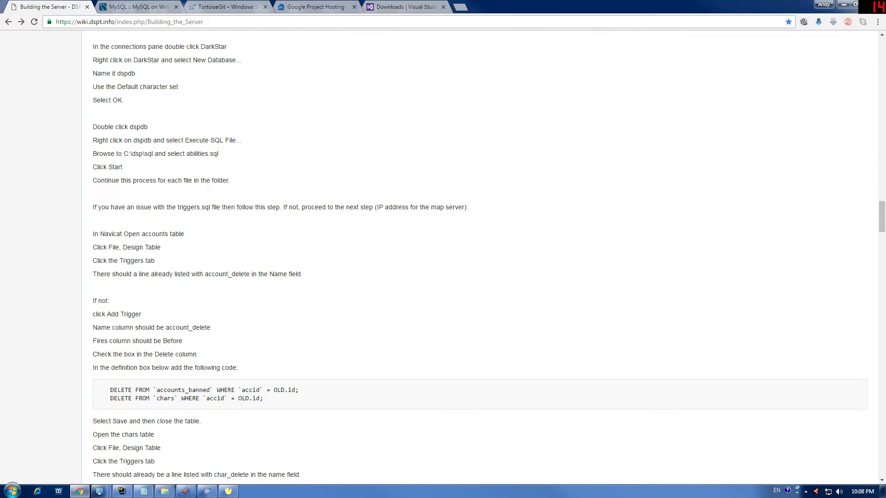
Step: Navigate Explorer to C:\ABC\darkstar\sql beside Navicat and select the abilities SQL file
key("alt+Tab")
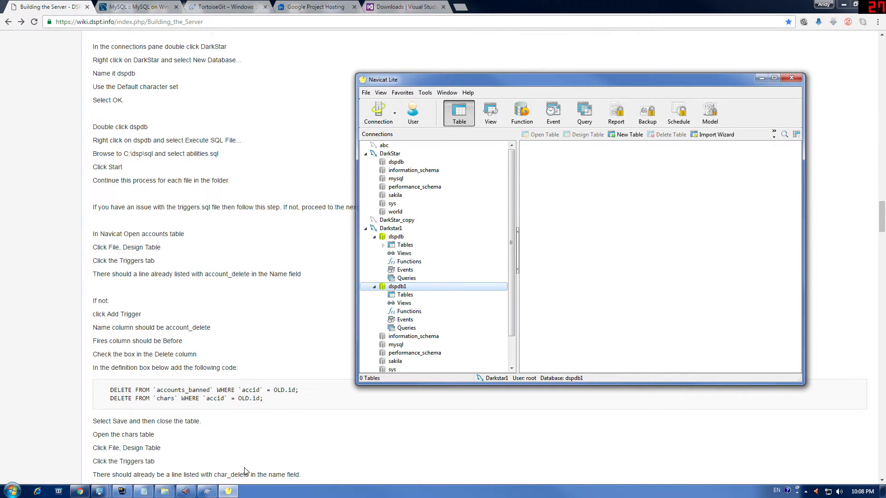
left_click(165, 491)
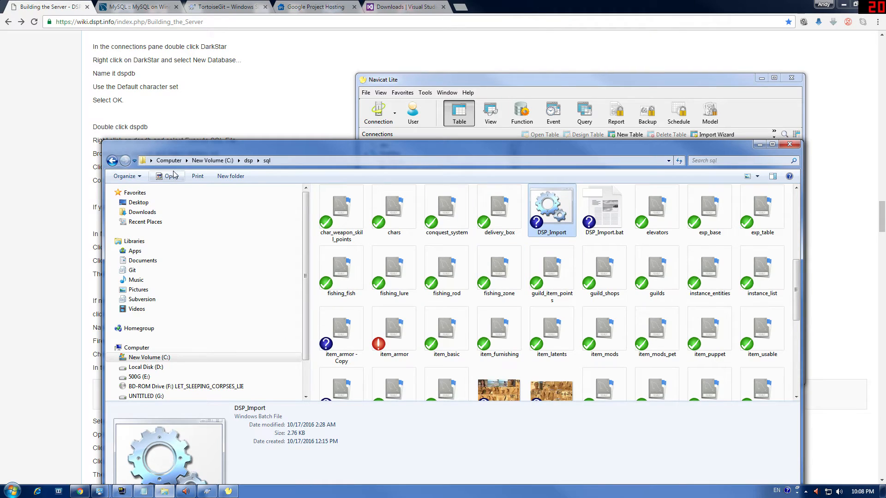
left_click(112, 161)
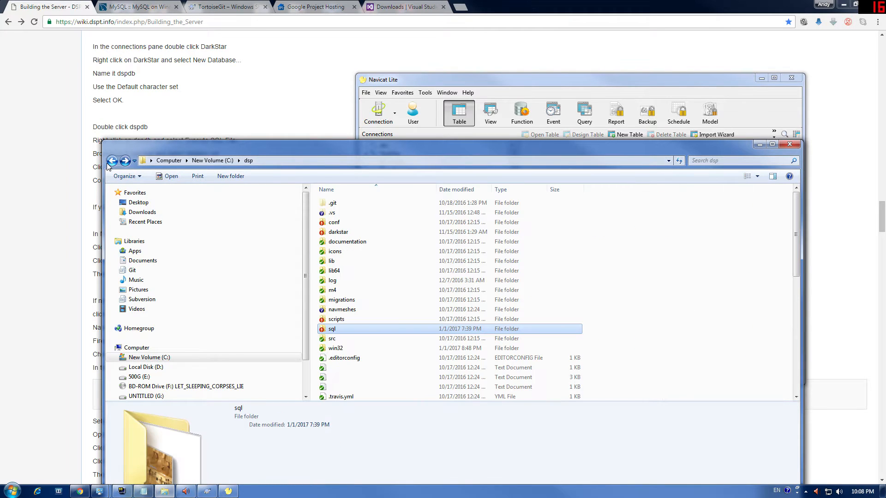
left_click(112, 161)
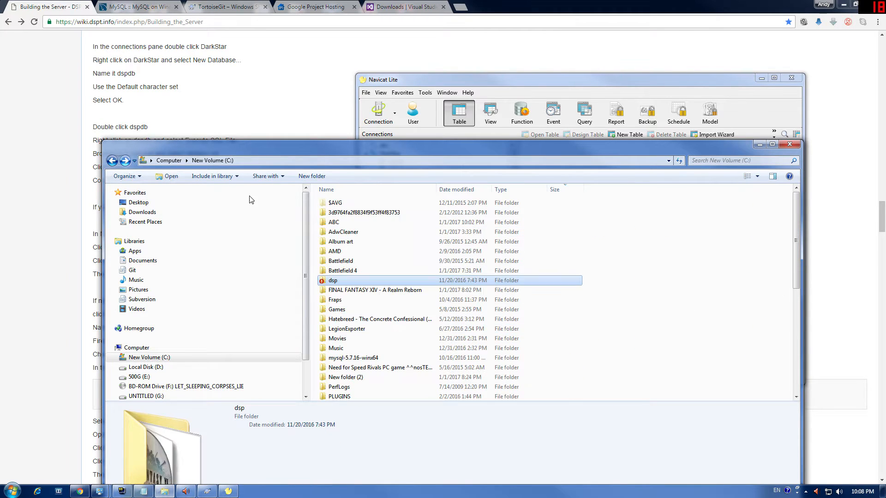
double_click(339, 222)
double_click(347, 203)
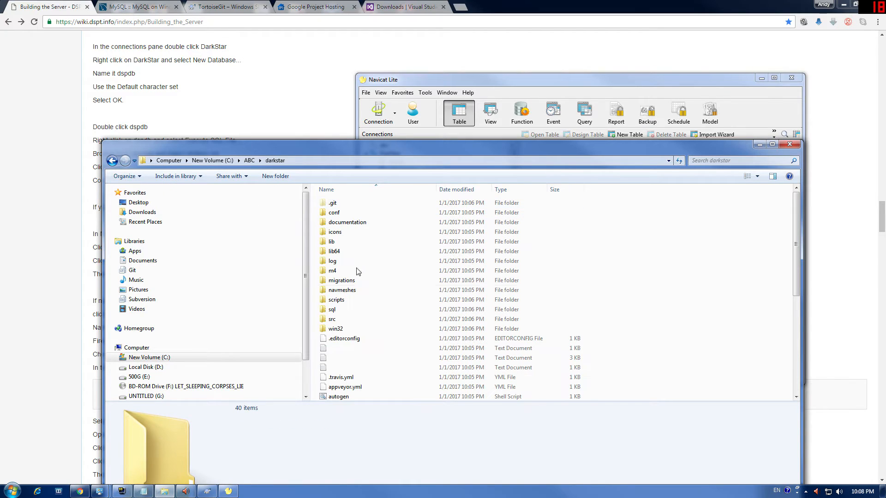
double_click(333, 309)
left_click_drag(392, 151, 510, 305)
left_click(462, 359)
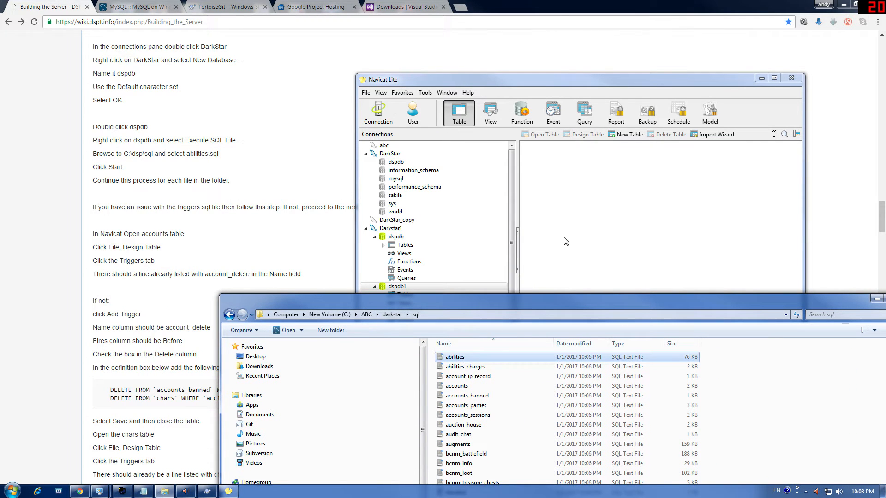
Step: Execute abilities.sql against dspdb1 and refresh it to show the abilities table
left_click_drag(471, 358, 475, 358)
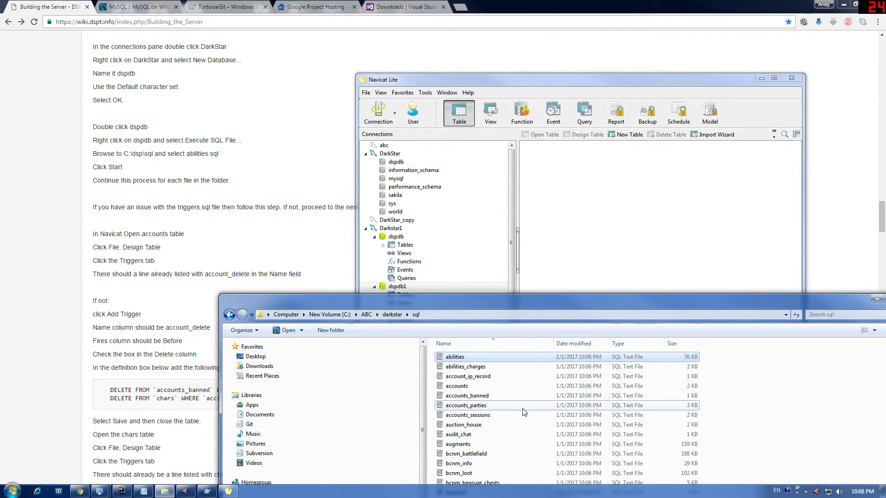
left_click_drag(523, 408, 463, 359)
left_click_drag(463, 359, 595, 240)
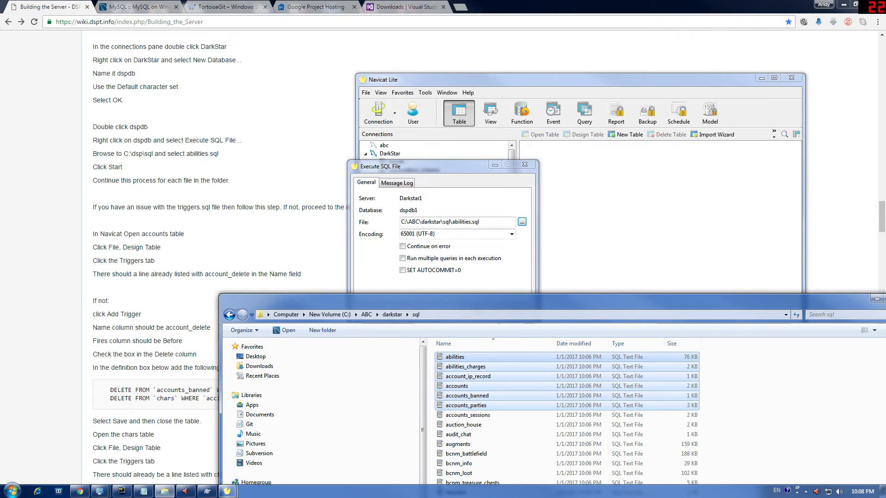
left_click(522, 280)
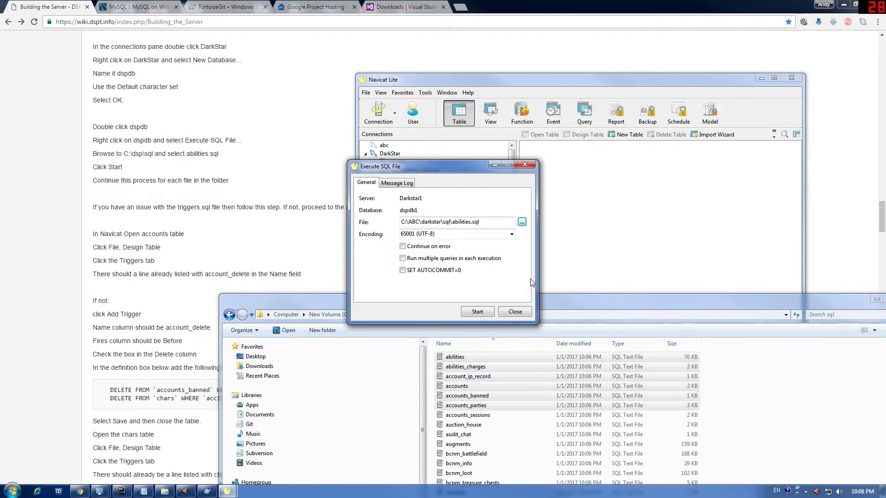
left_click(480, 313)
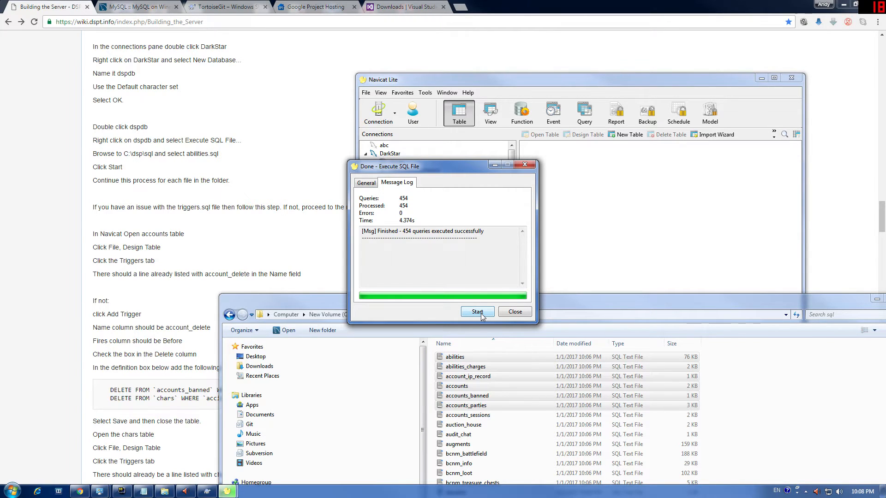
left_click(516, 313)
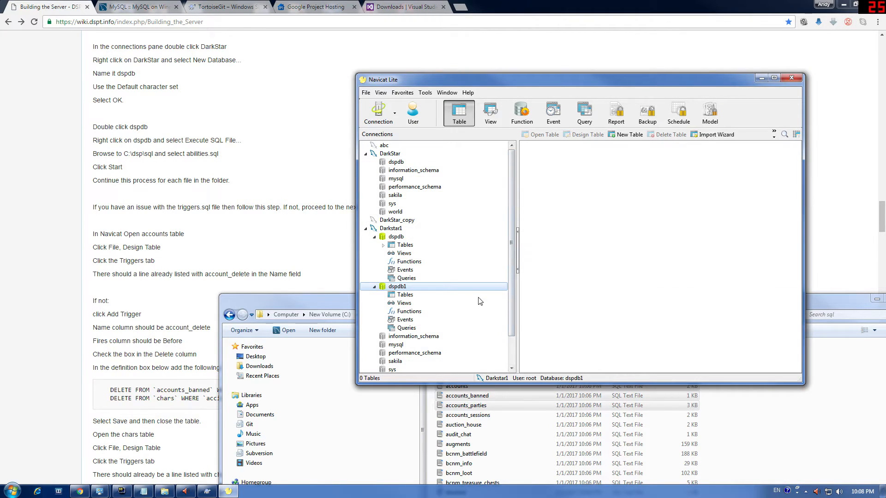
right_click(570, 295)
left_click(591, 359)
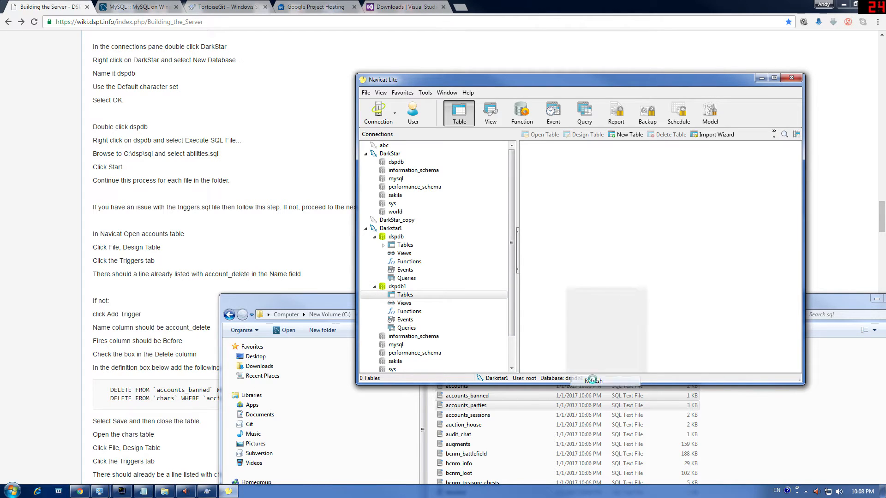
Step: Execute abilities_charges.sql on dspdb1 with SET AUTOCOMMIT=0 enabled
left_click(318, 297)
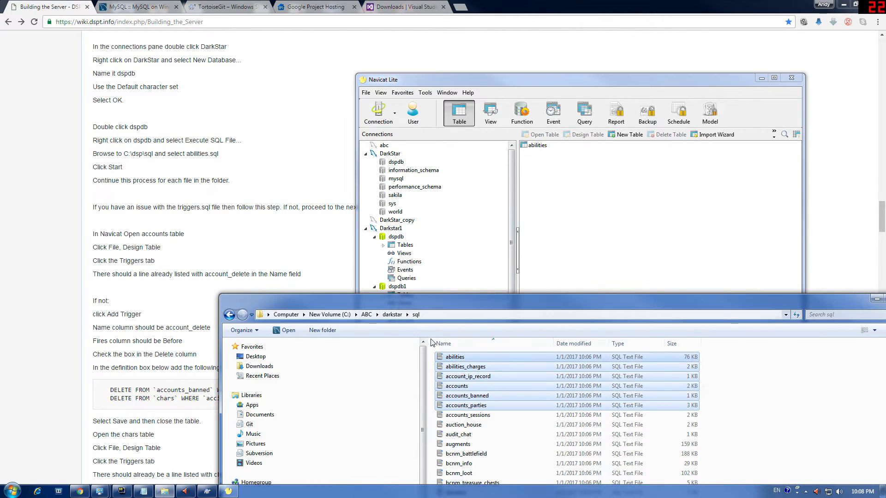
left_click(512, 350)
left_click_drag(466, 367, 526, 259)
left_click(454, 271)
left_click(476, 312)
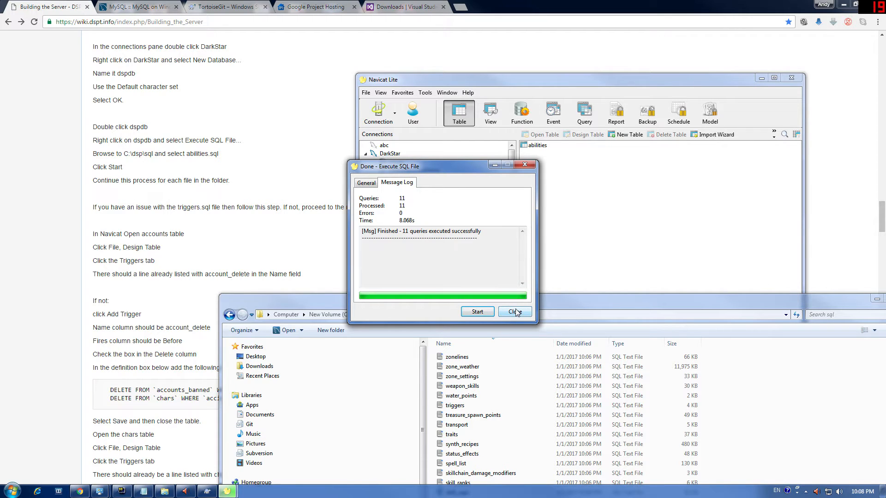
left_click(517, 313)
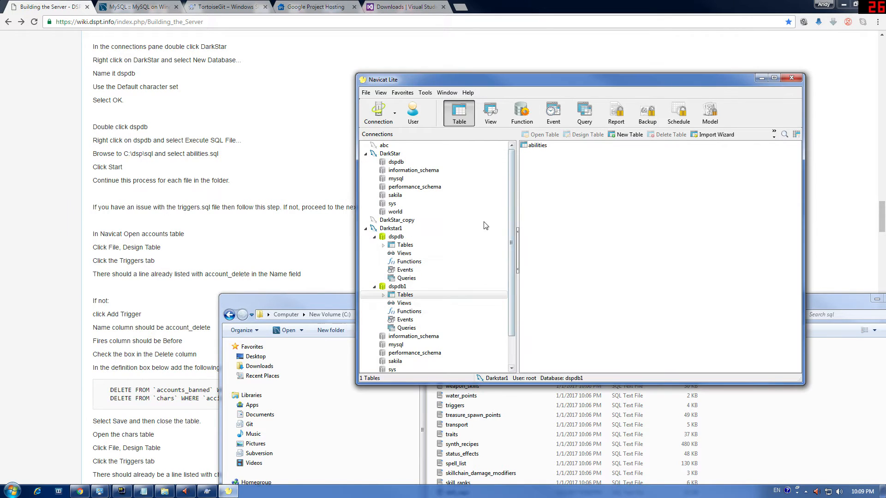
Step: Compare dspdb's 95 tables with dspdb1's single abilities table, then go back to the Chrome wiki
left_click(399, 287)
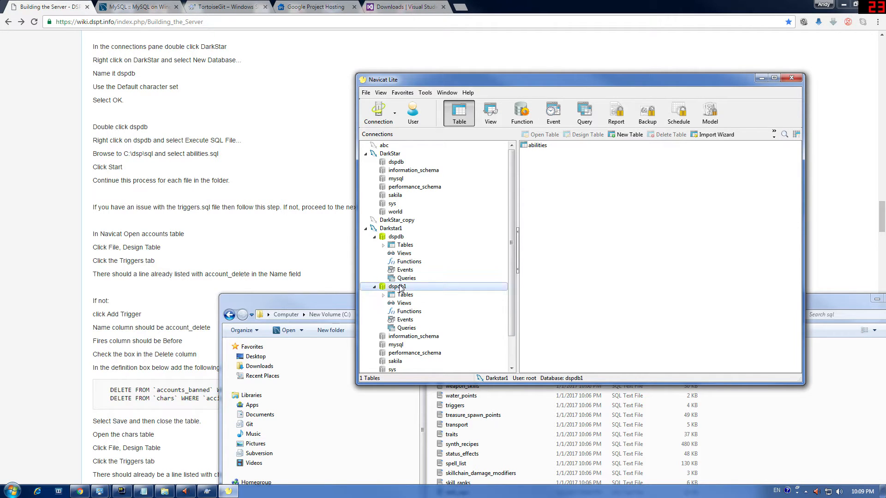
left_click(396, 163)
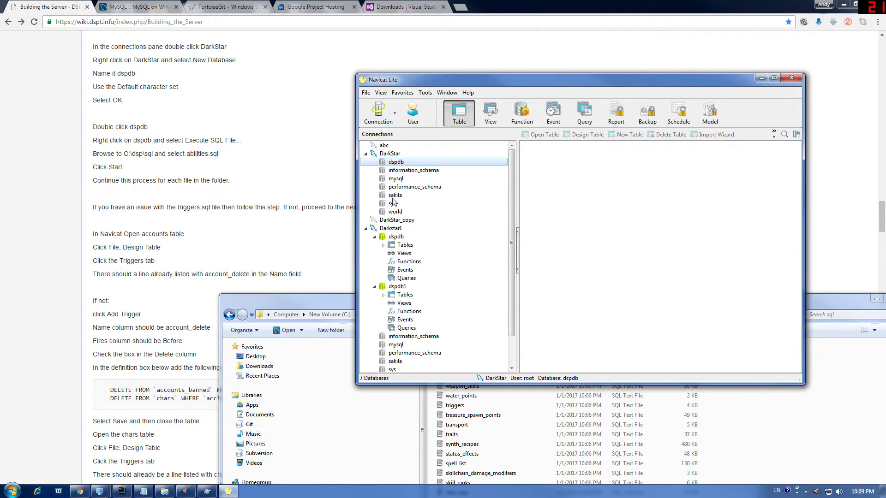
double_click(403, 163)
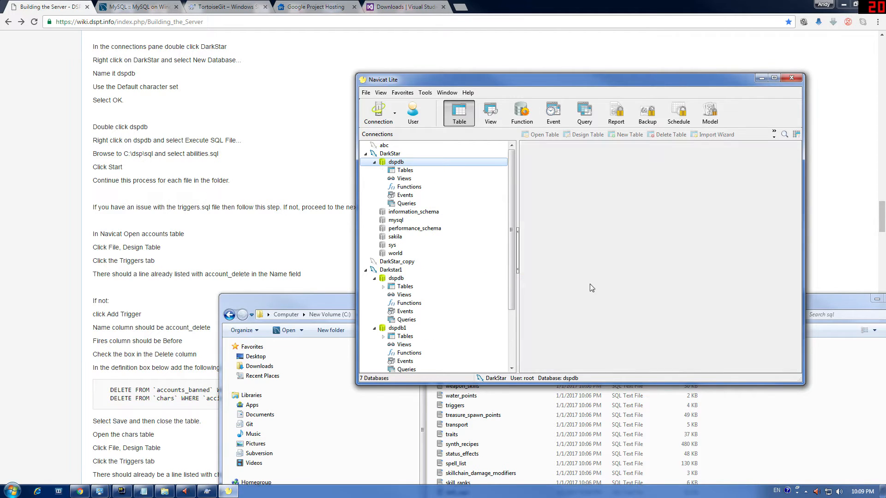
scroll(769, 340, "left", 1)
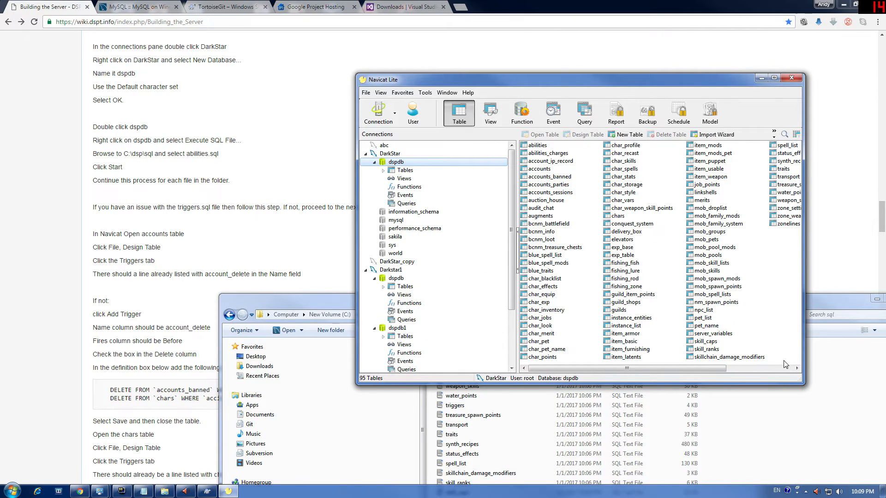
left_click_drag(785, 364, 411, 330)
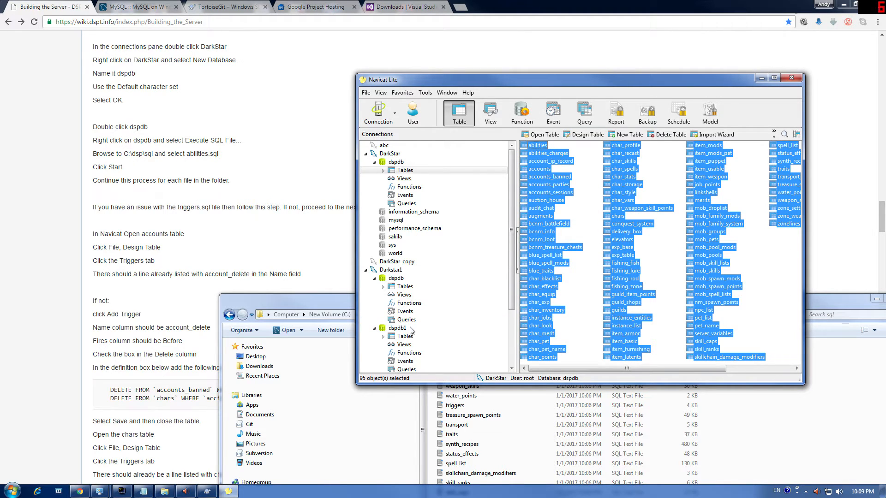
left_click(405, 336)
left_click(400, 328)
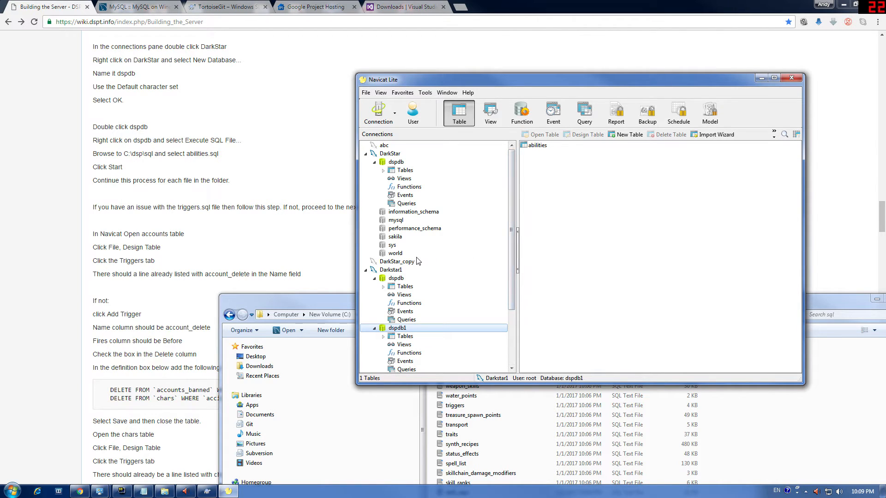
left_click(395, 164)
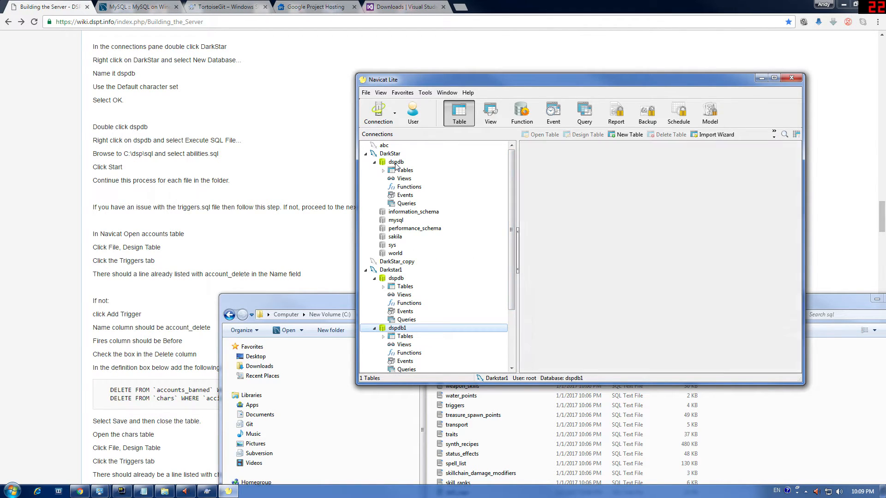
left_click(547, 217)
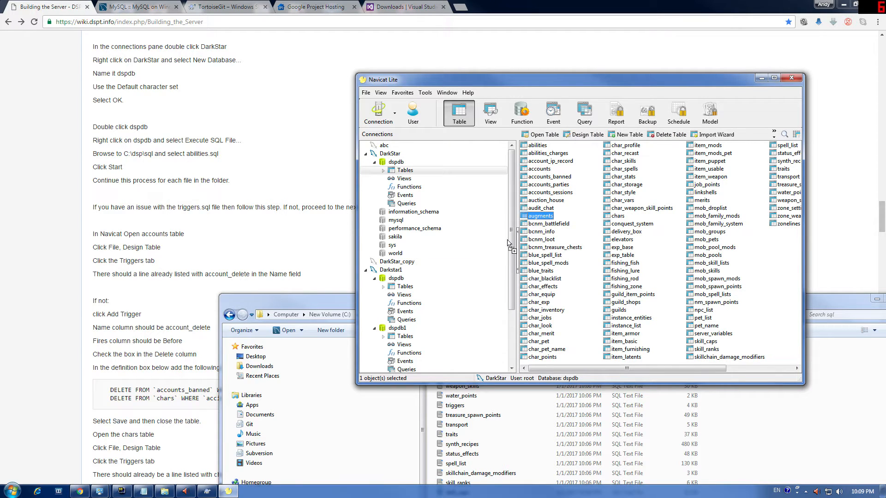
left_click(406, 336)
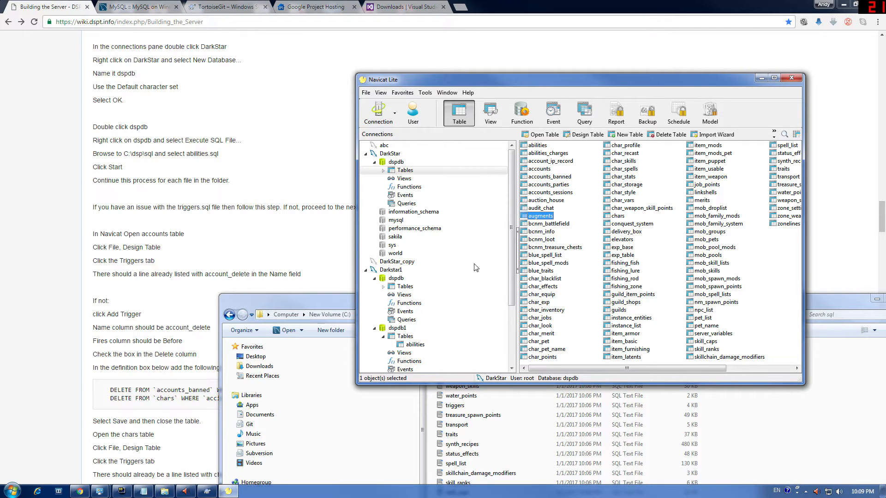
left_click(252, 262)
scroll(252, 262, "down", 4)
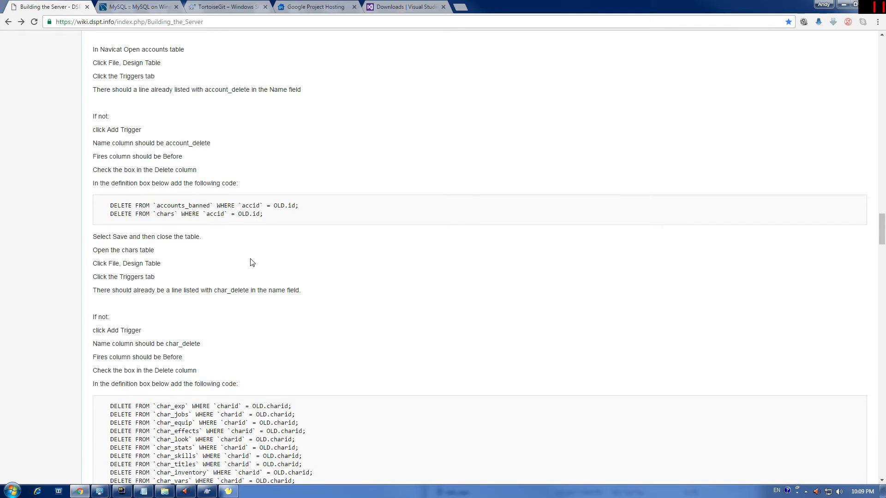
Step: Scroll the wiki down to the Building the Servers instructions
scroll(252, 262, "down", 2)
scroll(252, 262, "down", 2)
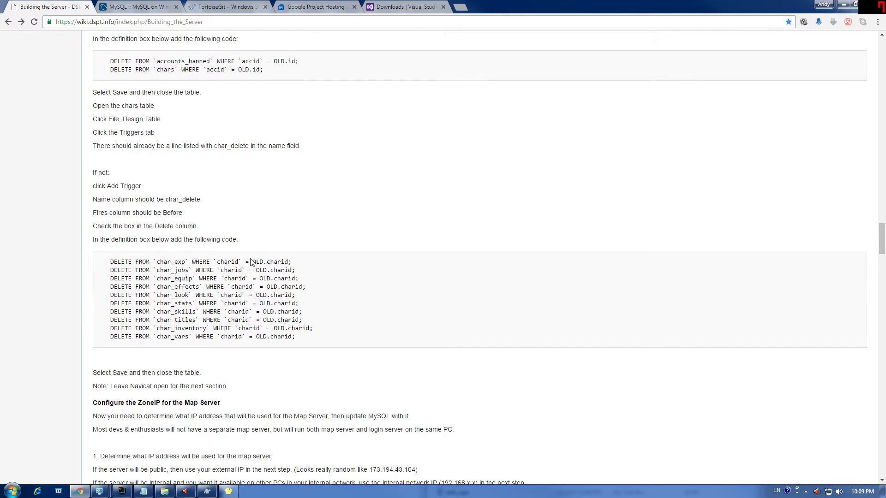
scroll(251, 262, "up", 4)
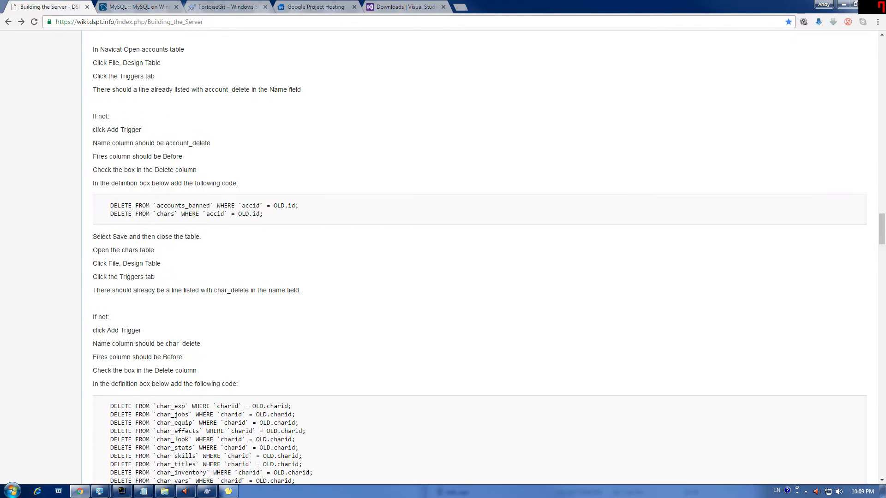
scroll(252, 262, "down", 4)
scroll(252, 262, "down", 5)
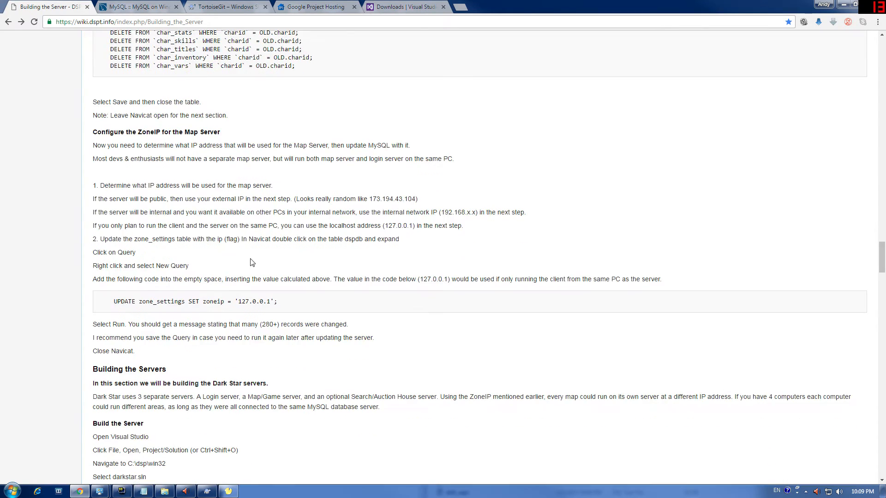
scroll(252, 262, "down", 4)
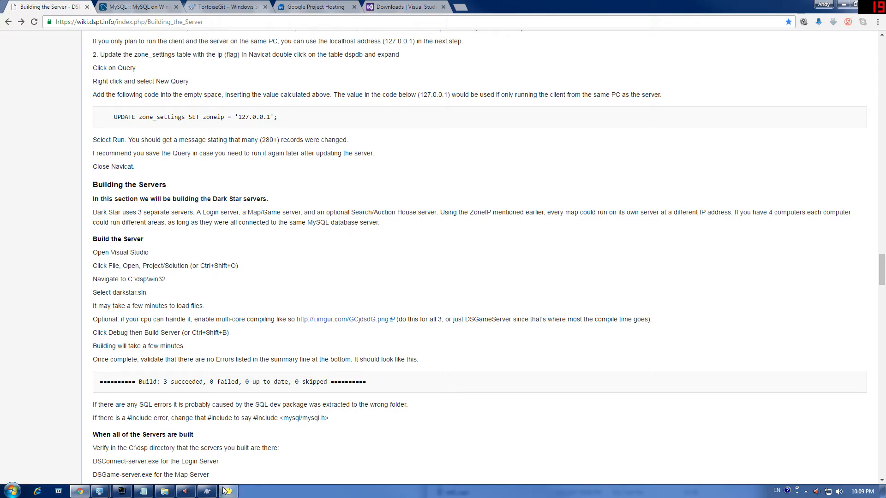
Step: Launch Blend for Visual Studio 2015 from the Start menu's All Programs list
left_click(7, 494)
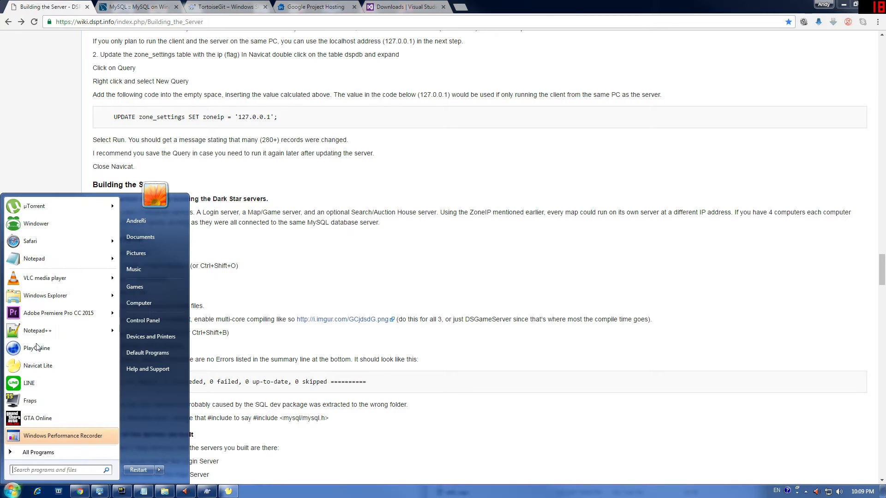
left_click(37, 452)
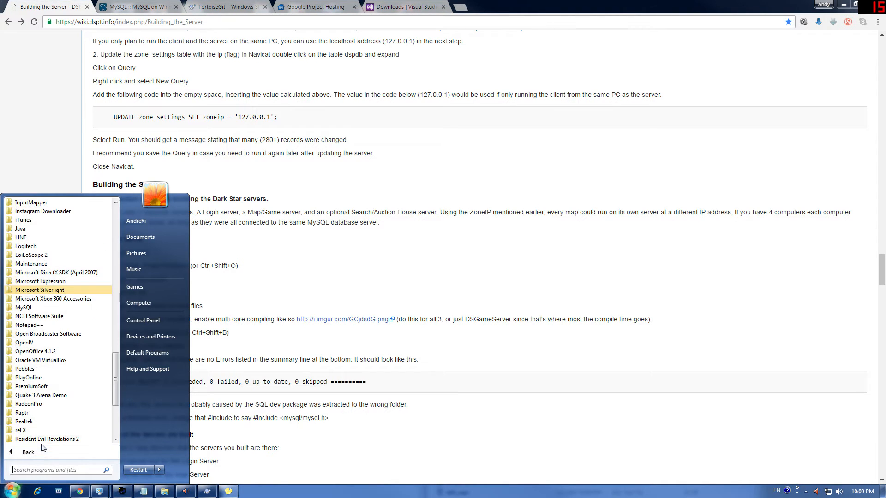
scroll(46, 345, "down", 5)
scroll(39, 342, "up", 3)
scroll(39, 342, "up", 3)
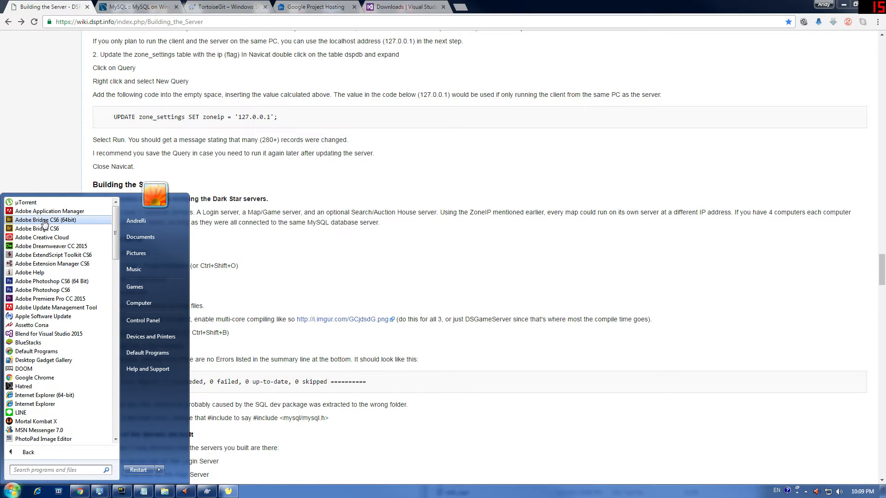
left_click(52, 334)
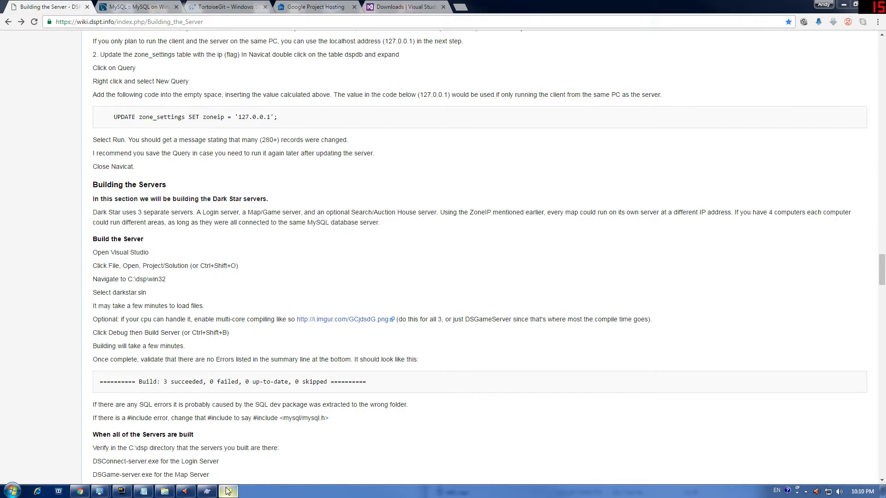
mouse_move(227, 491)
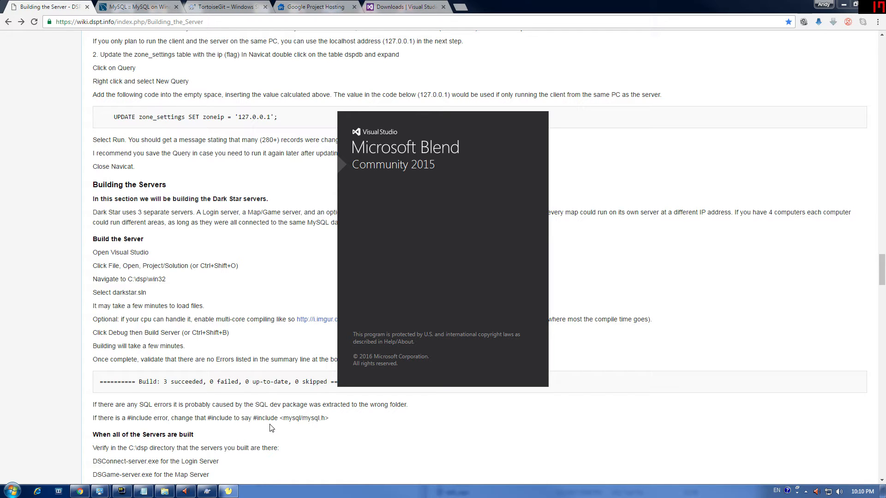
Step: Bring Navicat Lite forward, reposition its window, and show the dspdb1 tables
left_click(228, 491)
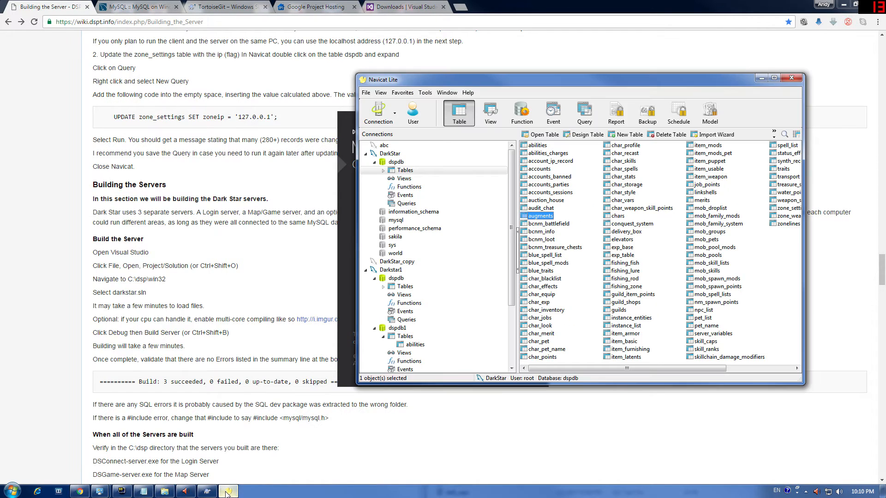
mouse_move(519, 81)
left_mouse_down()
mouse_move(885, 79)
mouse_move(527, 88)
left_mouse_up()
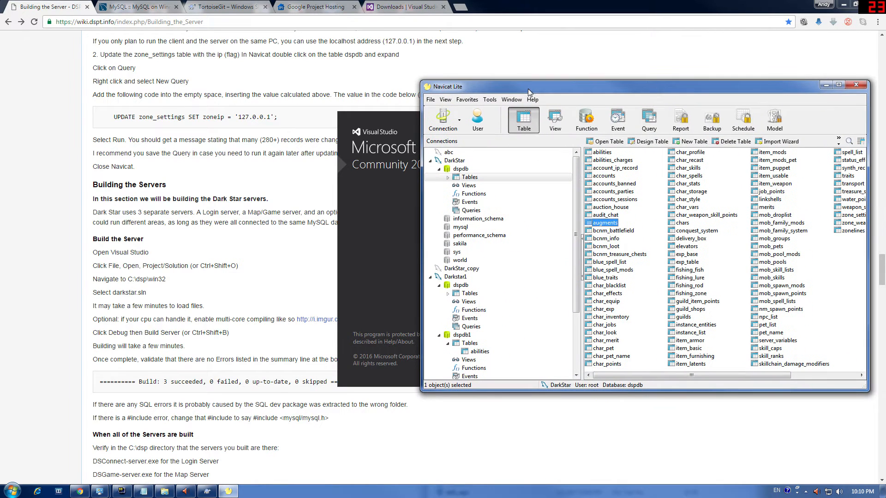
left_click_drag(402, 132, 885, 138)
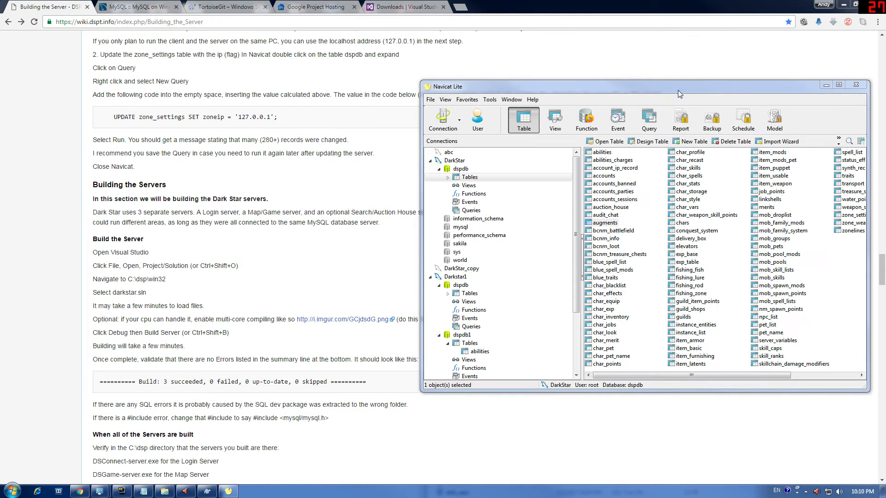
left_click_drag(678, 89, 504, 86)
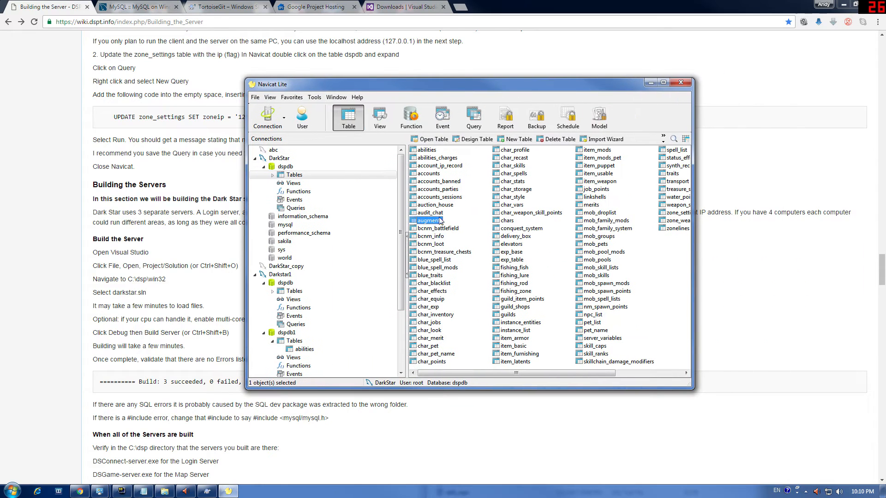
left_click(291, 333)
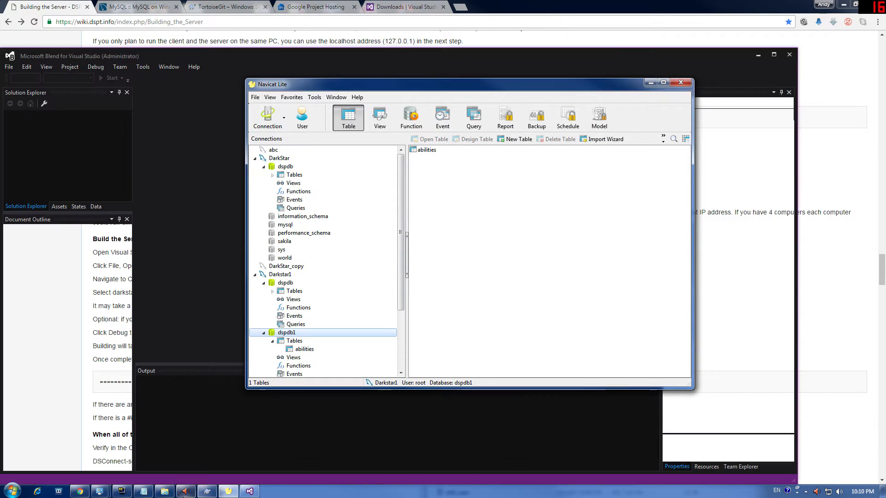
Step: List the 95 tables of DarkStar's dspdb in Navicat, then move Navicat aside
left_click(164, 491)
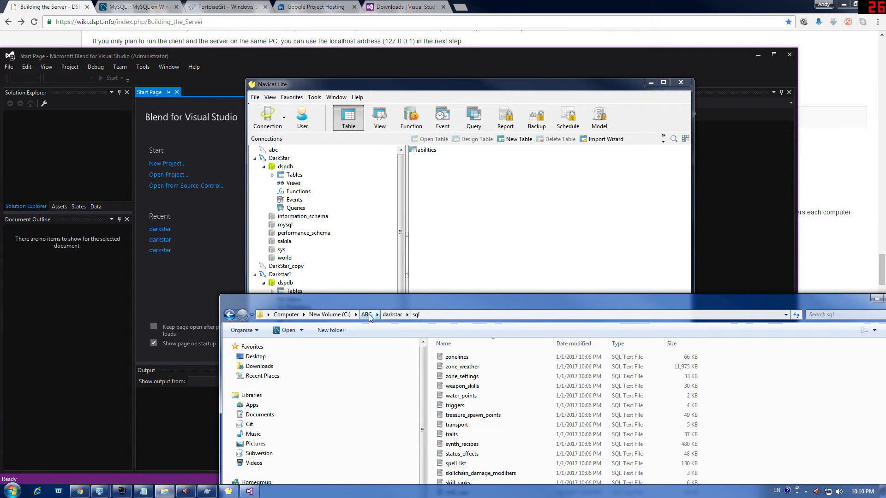
scroll(435, 307, "down", 15)
left_click_drag(436, 307, 394, 471)
scroll(444, 308, "up", 15)
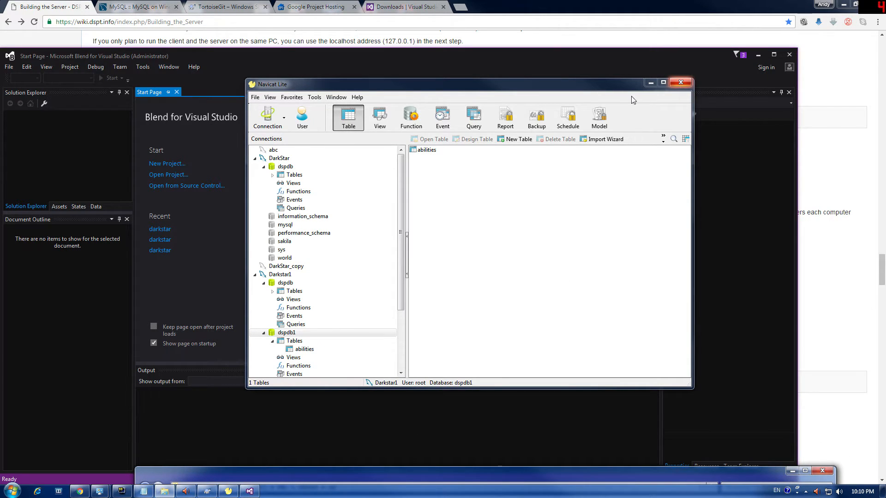
double_click(285, 176)
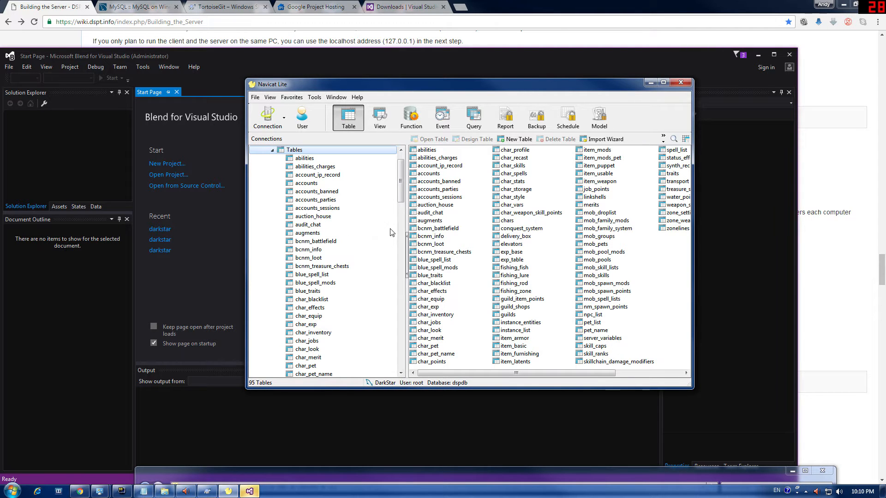
scroll(403, 168, "up", 1)
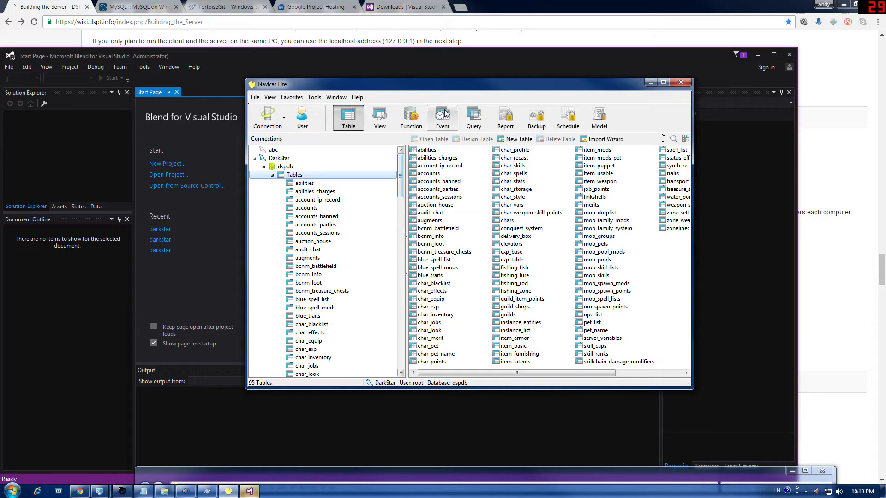
left_click_drag(459, 86, 379, 437)
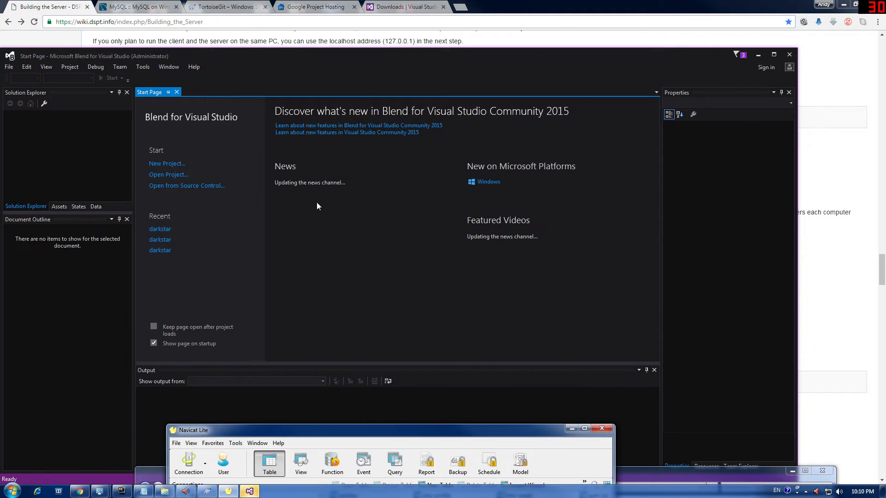
Step: In Blend, choose File > Open > Project/Solution
left_click(12, 79)
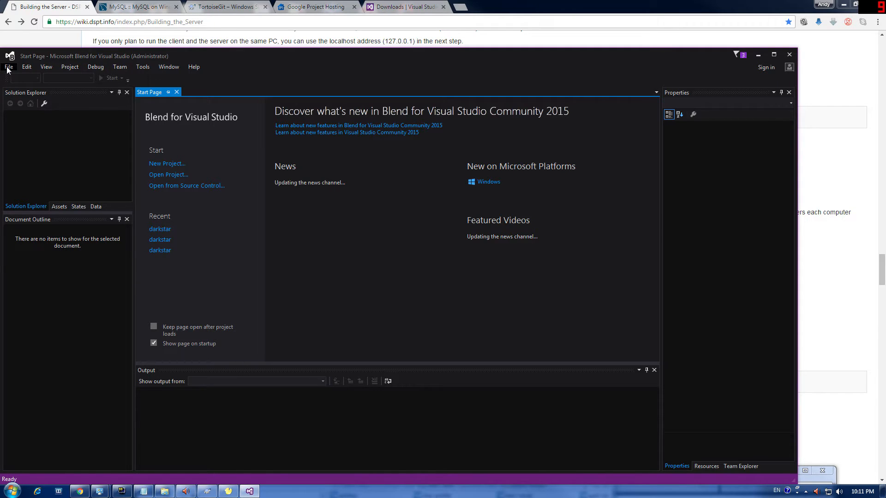
left_click(9, 67)
mouse_move(35, 74)
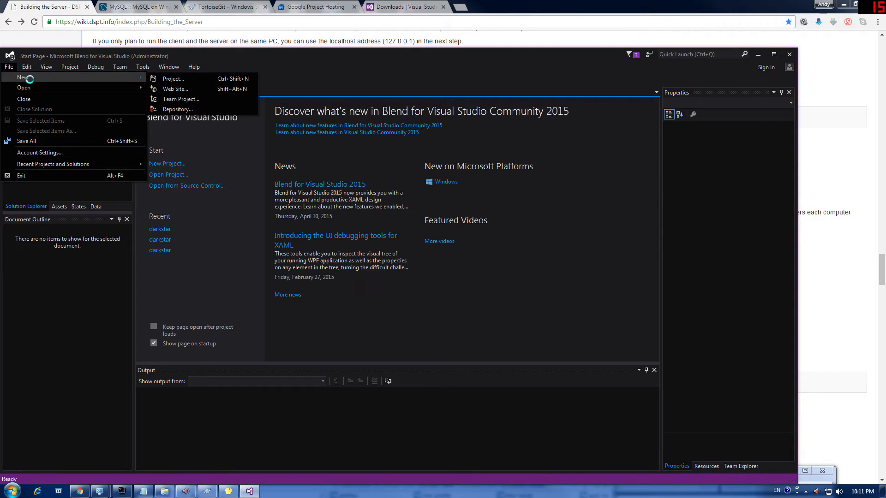
left_click(170, 79)
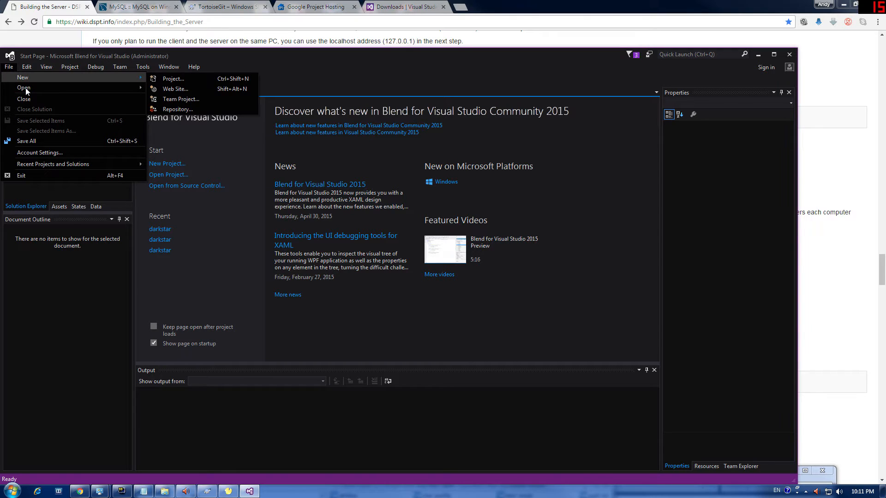
left_click(717, 265)
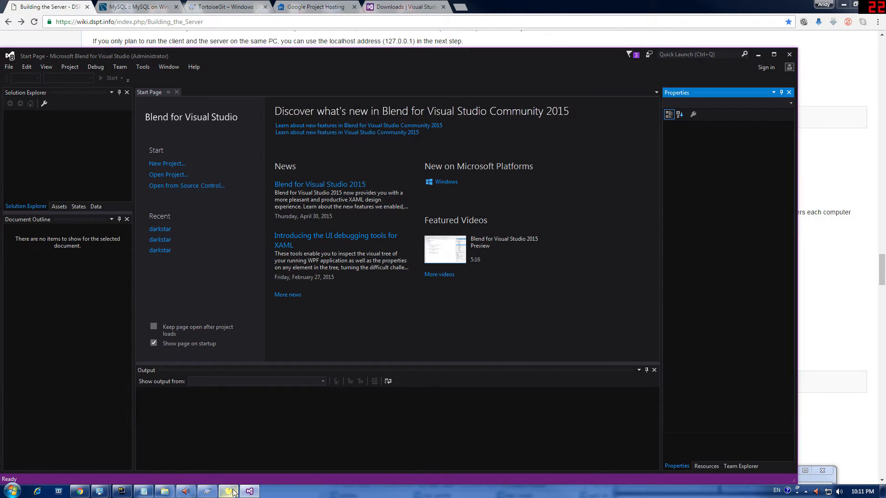
mouse_move(230, 492)
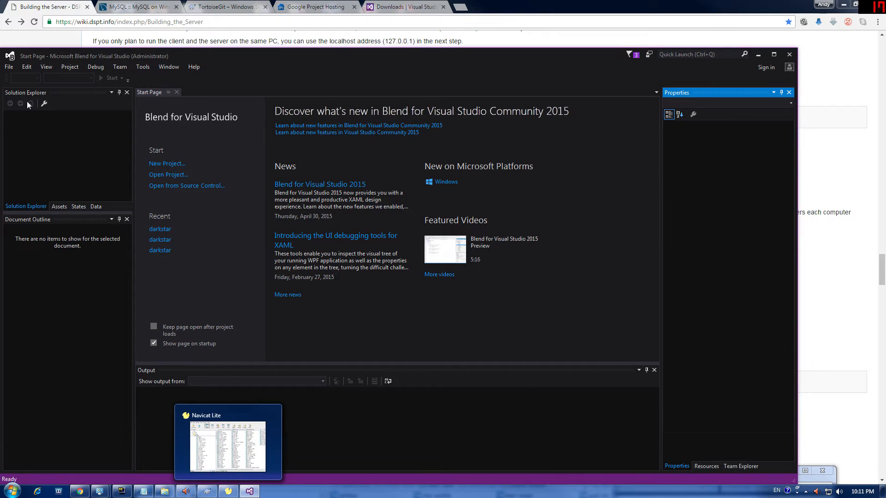
left_click(8, 67)
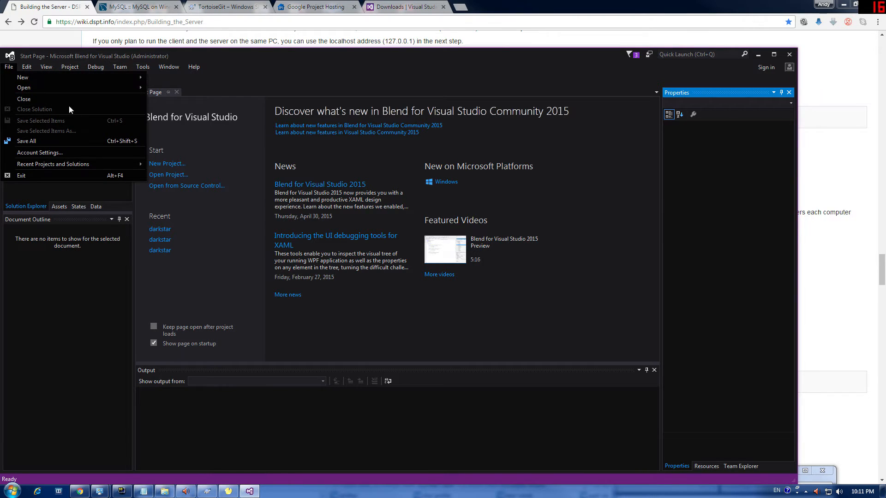
mouse_move(75, 92)
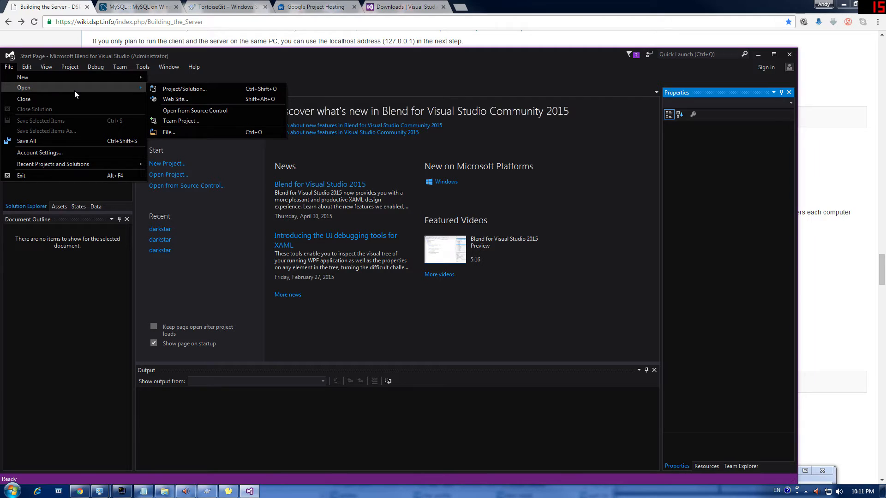
left_click(169, 91)
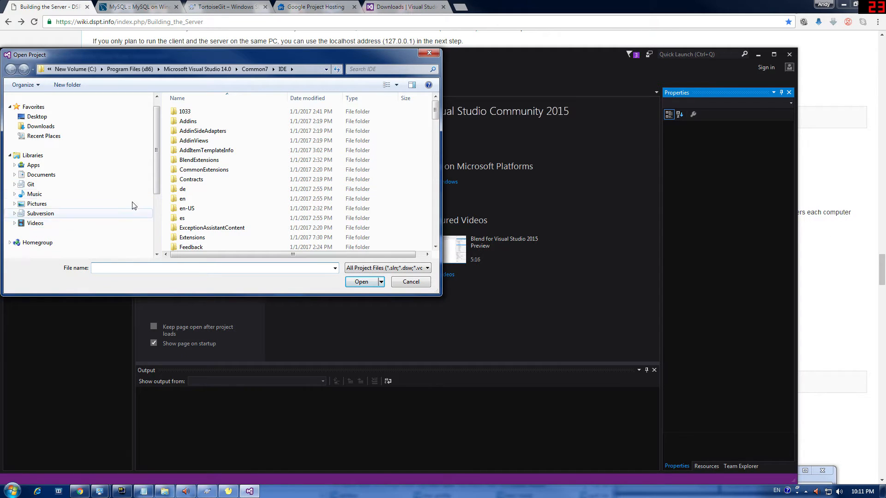
Step: Browse to C:\ABC\darkstar\win32 and open the darkstar solution file
scroll(138, 205, "down", 1)
scroll(155, 206, "down", 1)
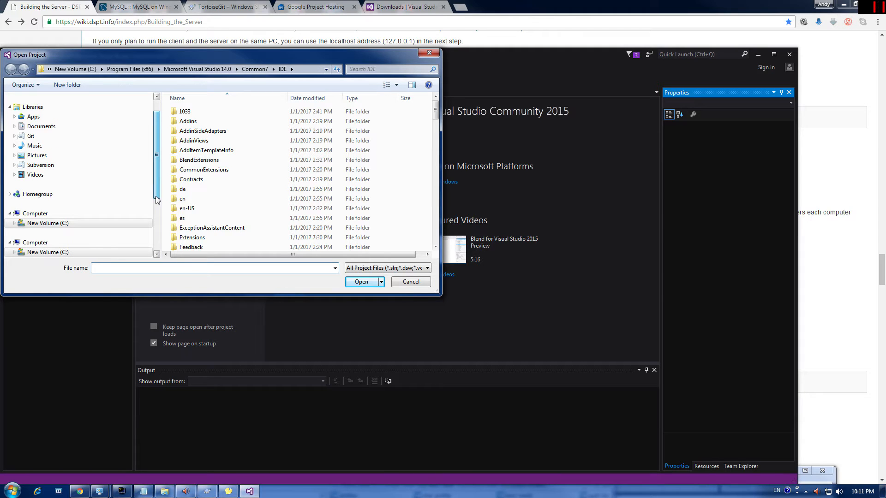
left_click(63, 223)
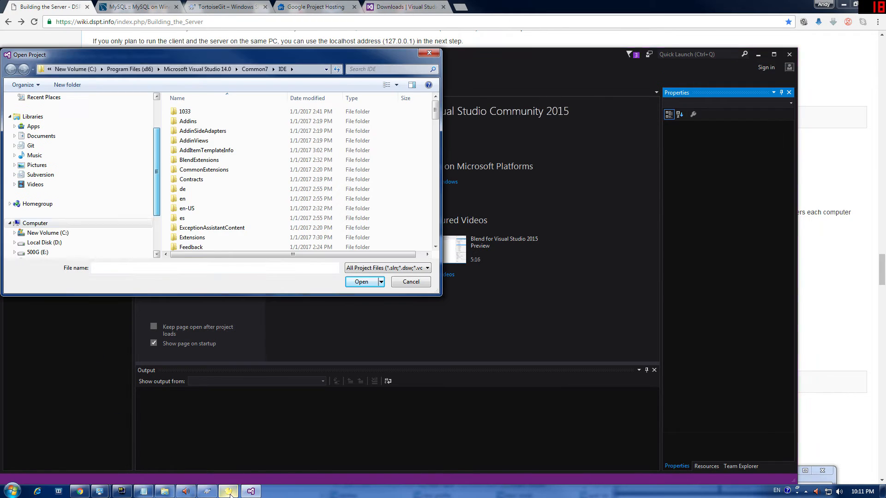
mouse_move(228, 491)
left_click(61, 233)
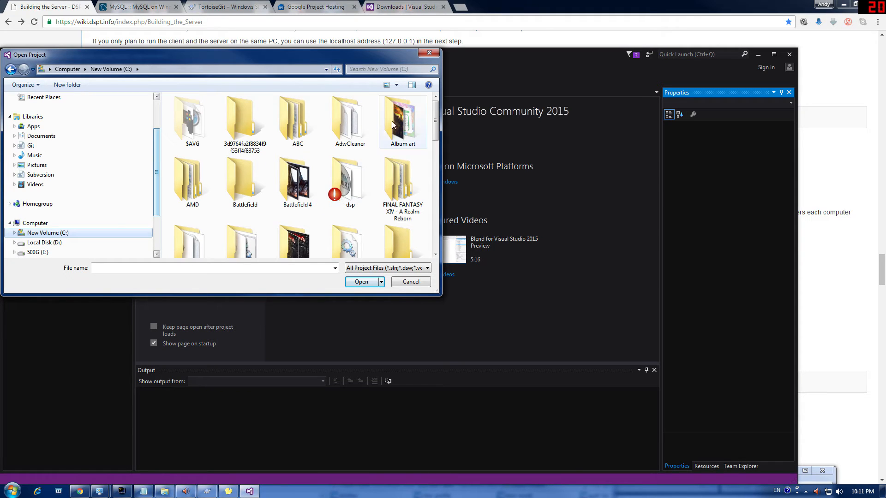
double_click(295, 129)
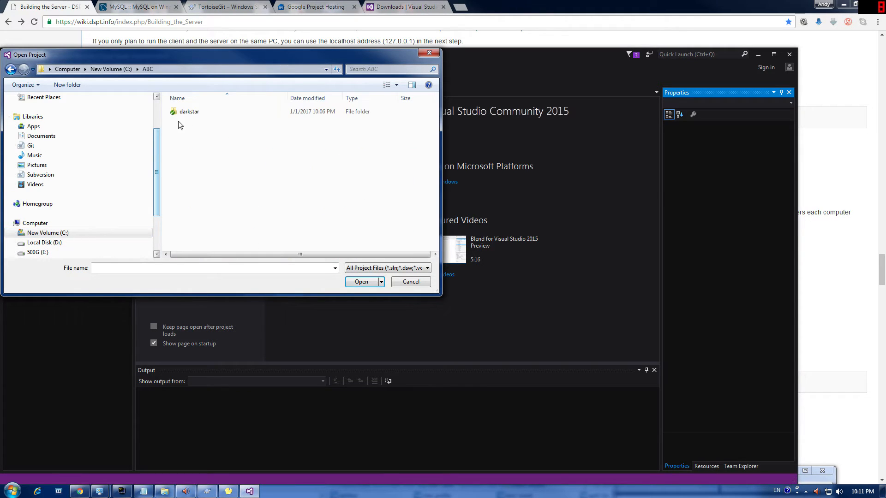
double_click(185, 112)
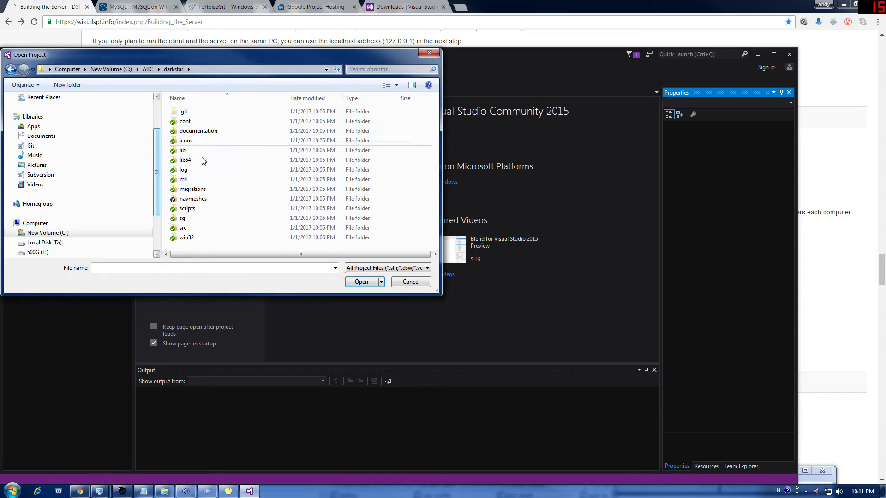
double_click(187, 238)
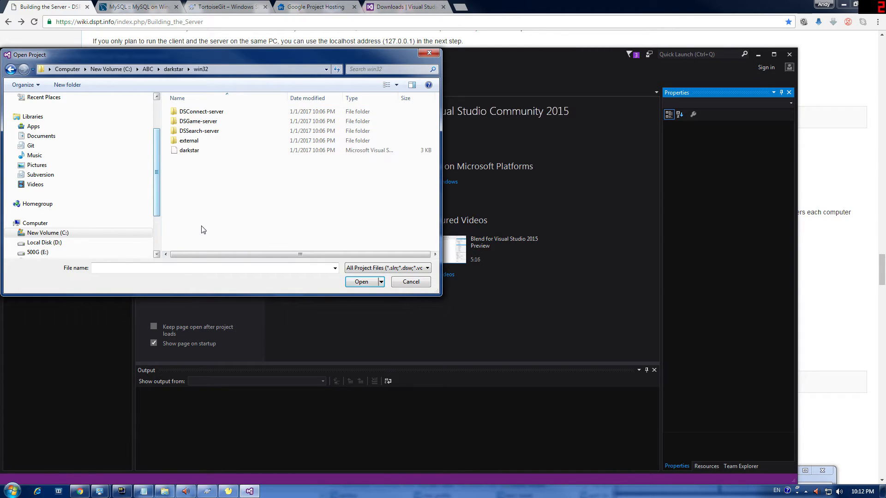
left_click(190, 151)
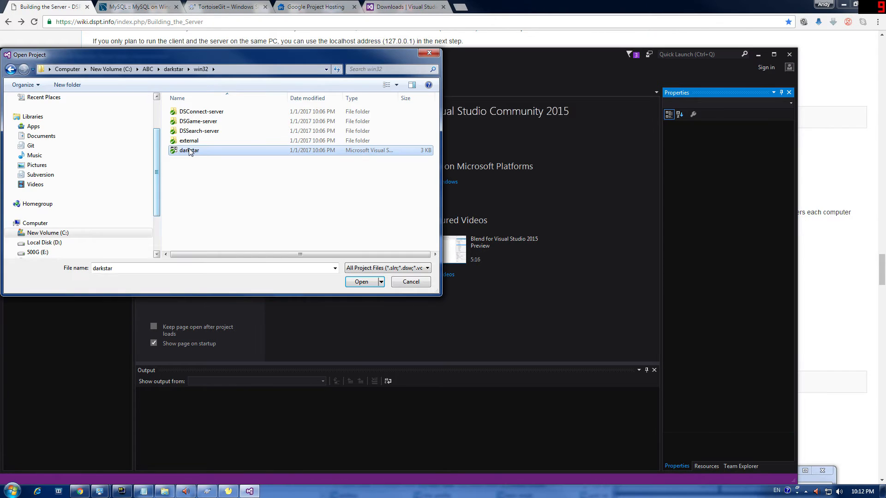
left_click(189, 151)
double_click(174, 151)
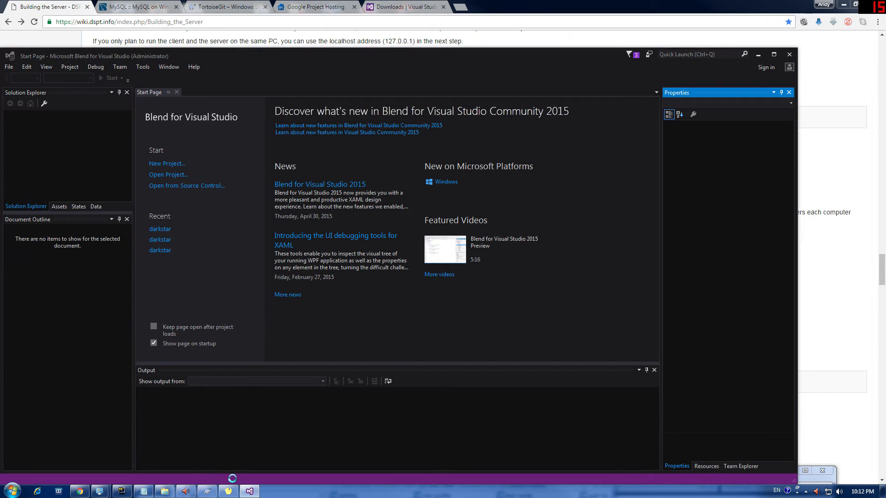
left_click(229, 490)
Step: Close Navicat Lite and the Git checkout progress window
left_click(601, 428)
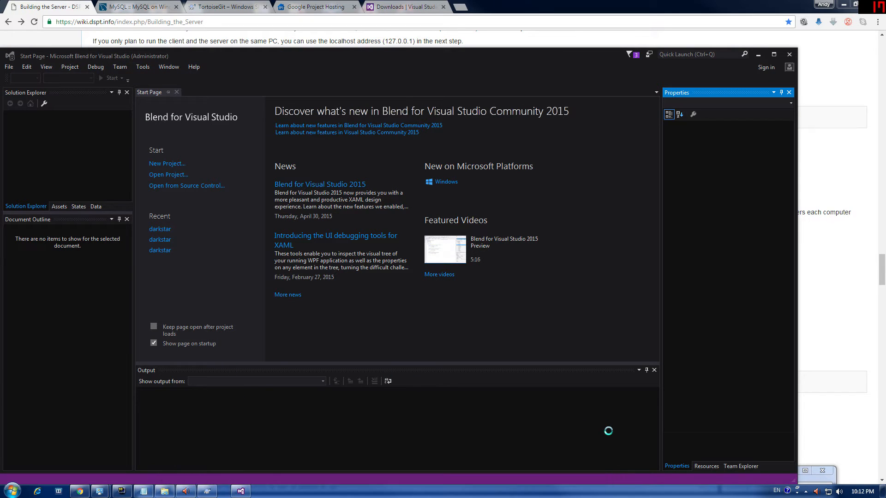
left_click(209, 492)
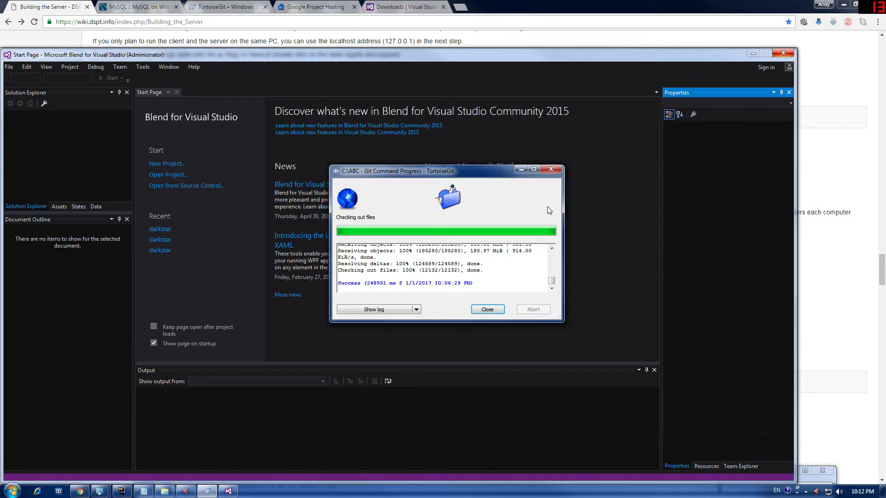
left_click(556, 171)
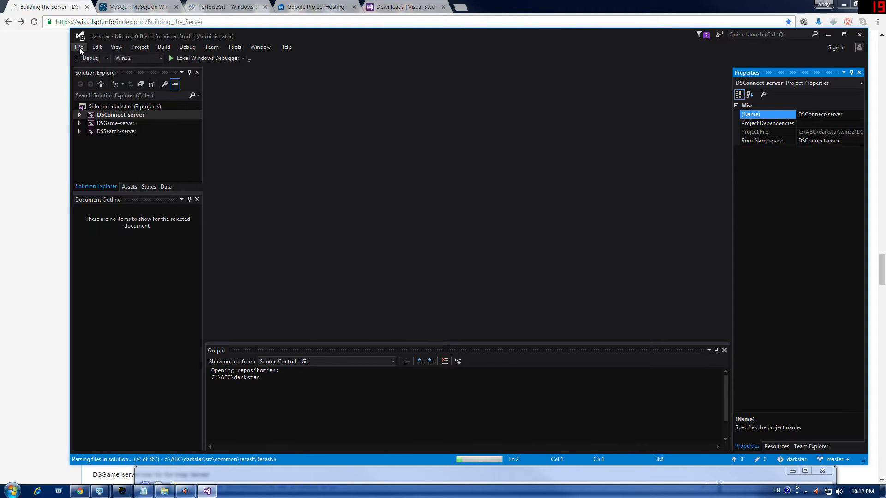
Step: Run Build Solution on the darkstar solution in Blend, then return to the Explorer sql folder
left_click(116, 47)
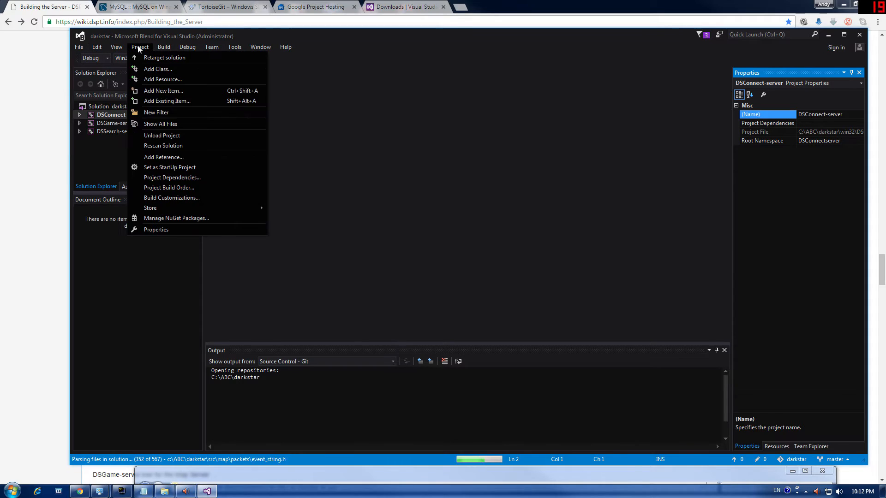
mouse_move(164, 46)
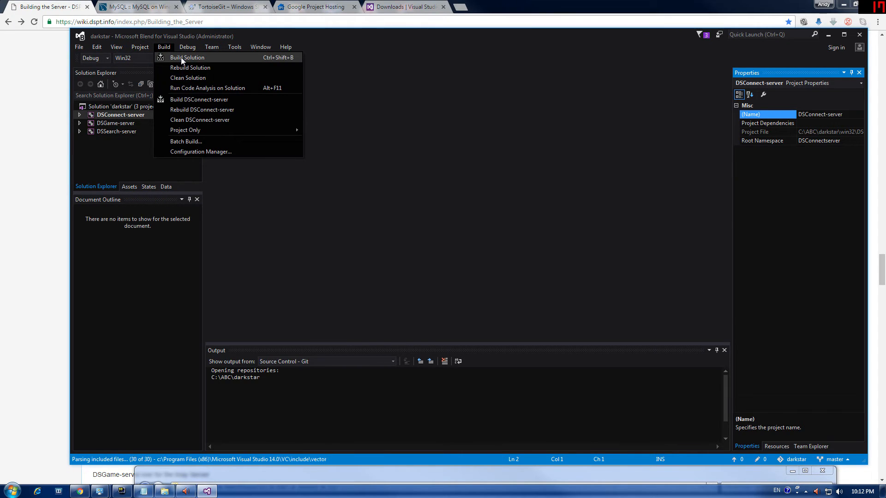
left_click(181, 57)
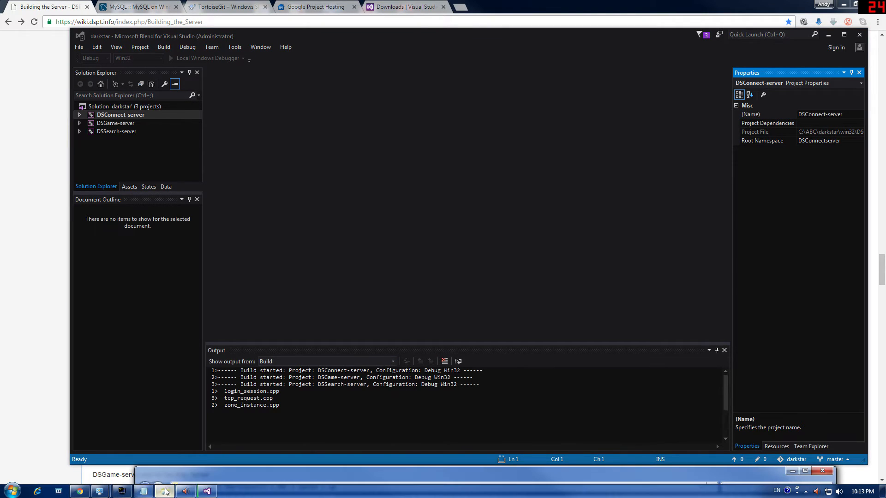
left_click(165, 491)
Step: Go from sql to darkstar\conf and open login_darkstar.conf in Notepad++
left_click_drag(338, 293, 346, 77)
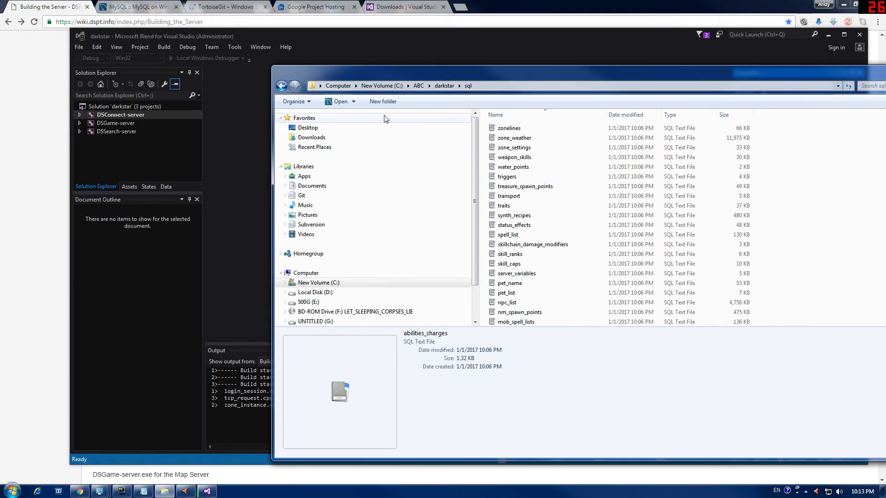
left_click(444, 85)
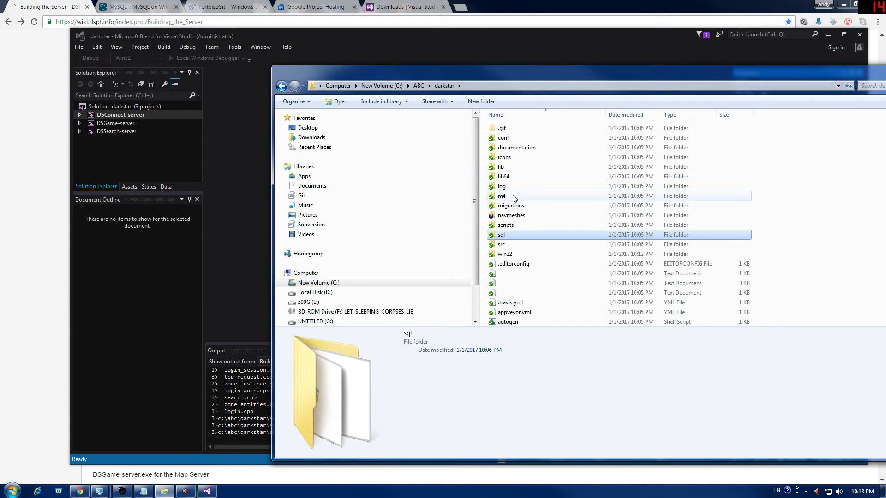
double_click(508, 138)
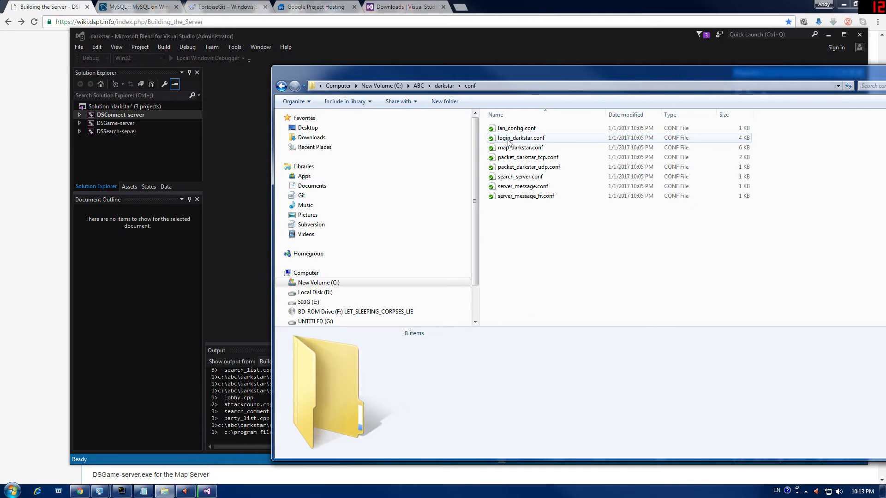
left_click(510, 141)
right_click(508, 141)
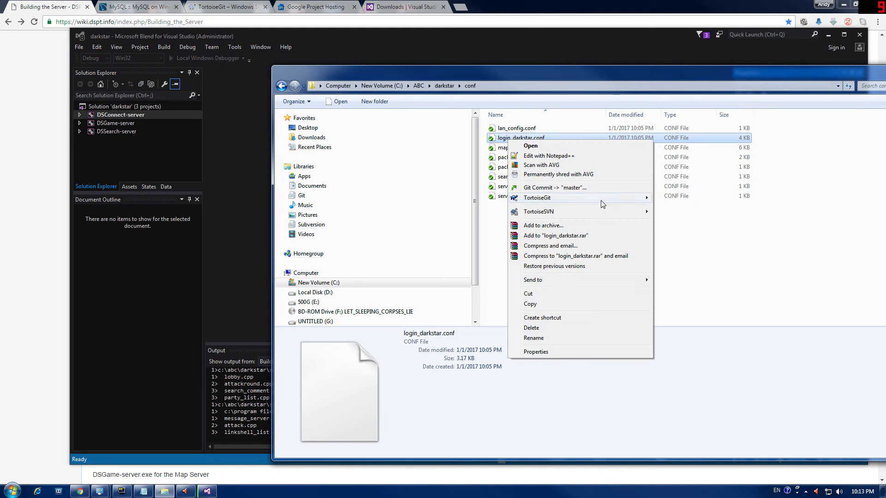
mouse_move(602, 199)
left_click(521, 138)
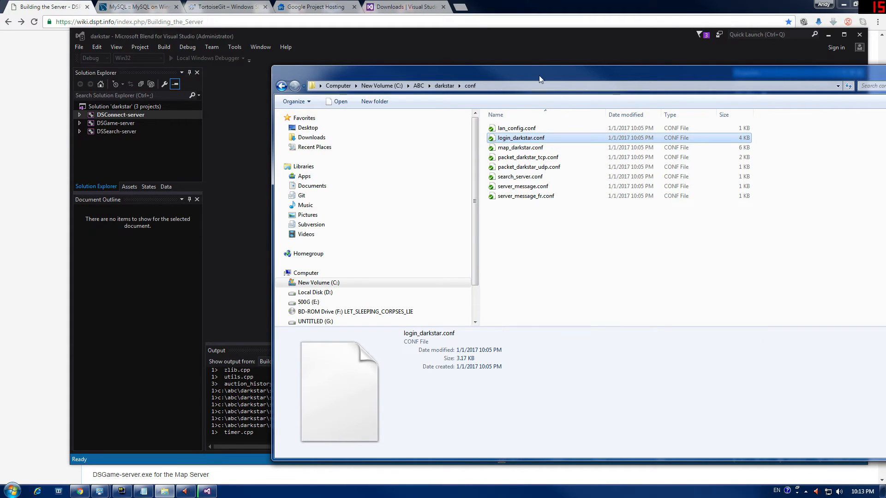
right_click(520, 142)
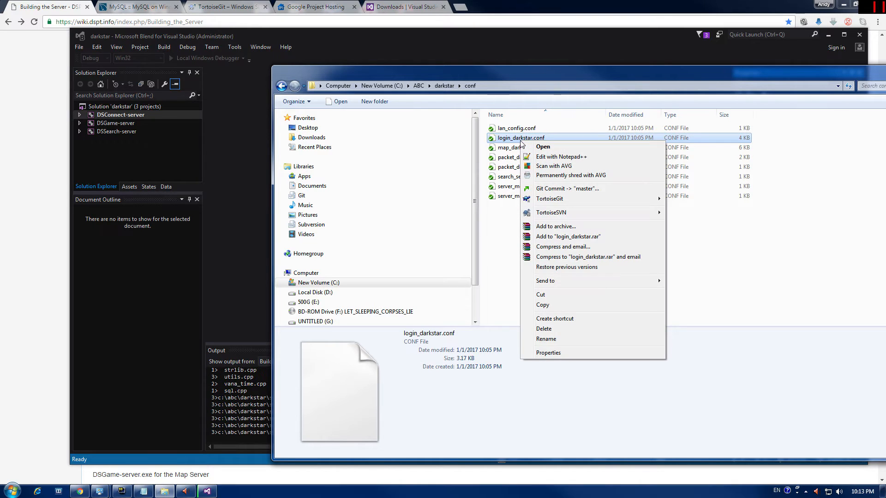
left_click(562, 157)
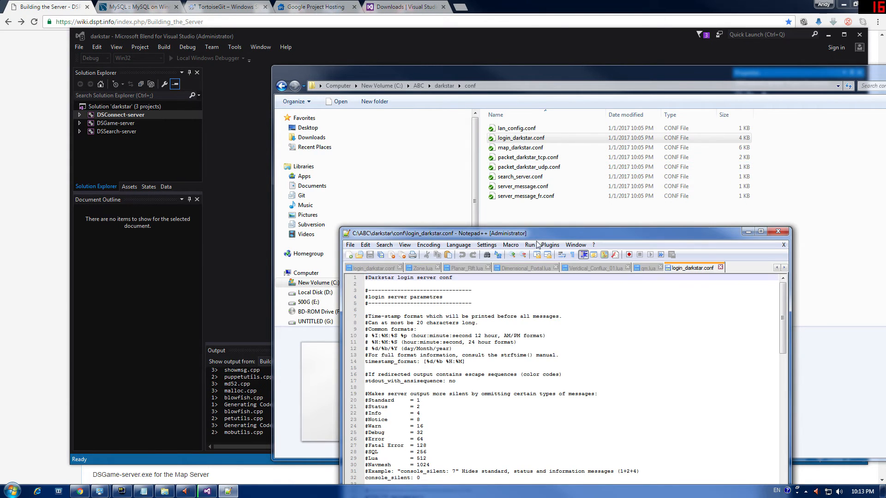
Step: Replace the line 52 mysql_password value with the new password, then save and close the file
left_click_drag(542, 236, 542, 95)
scroll(554, 254, "down", 7)
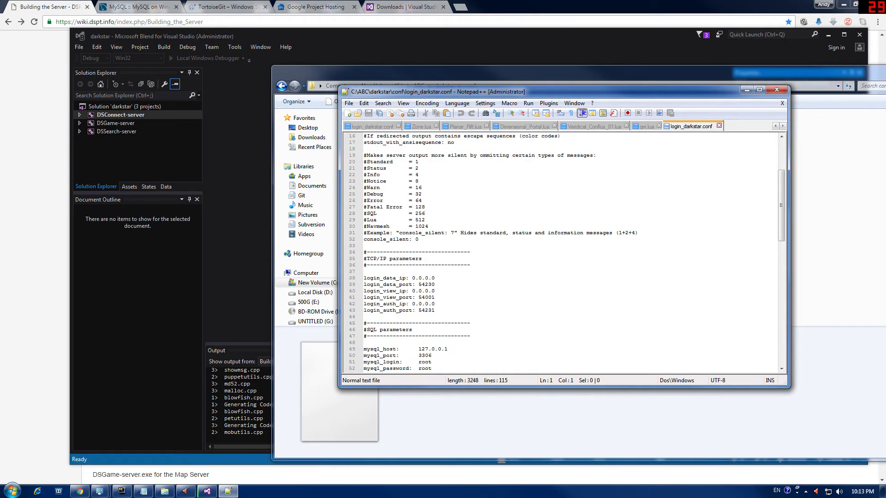
scroll(431, 290, "down", 2)
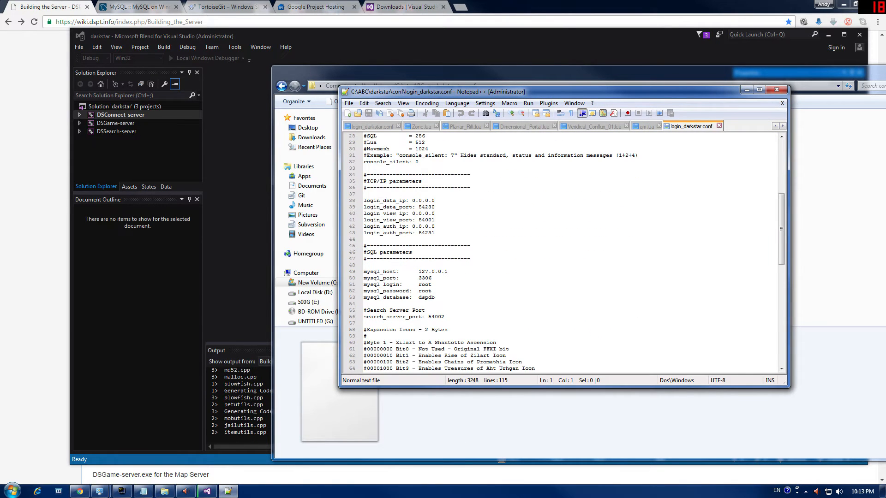
left_click_drag(431, 291, 418, 291)
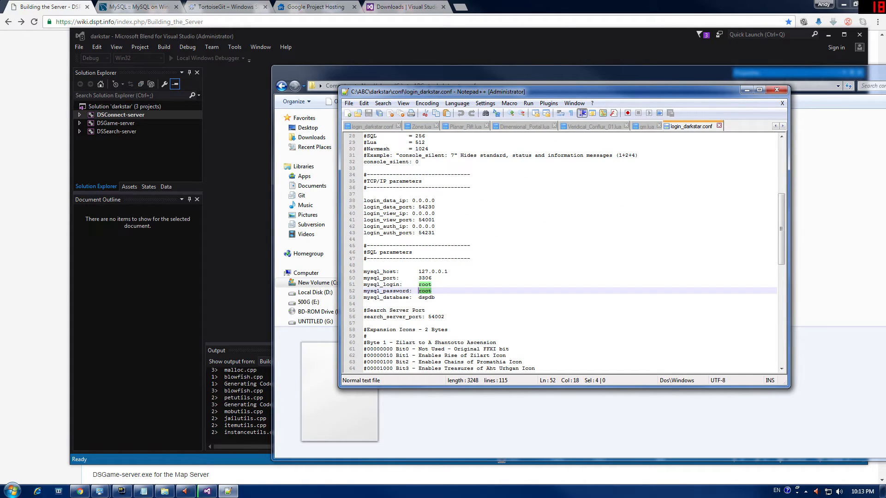
left_click(431, 291)
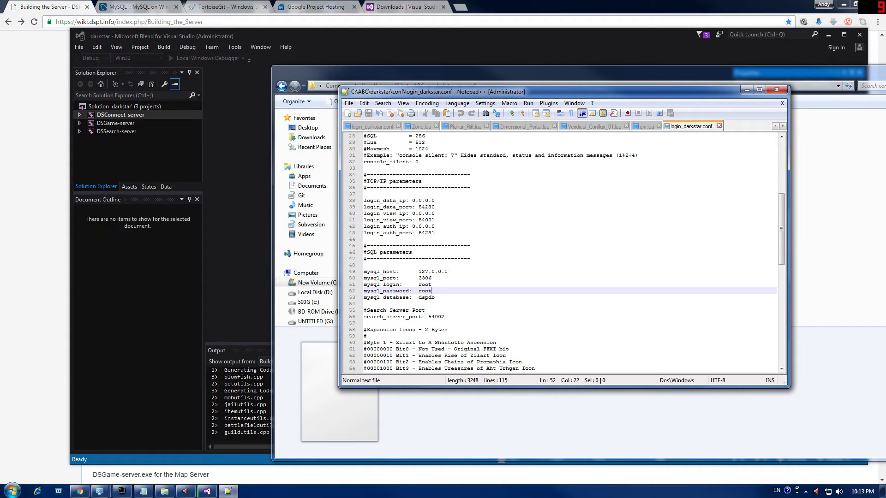
key("BackSpace")
key("BackSpace")
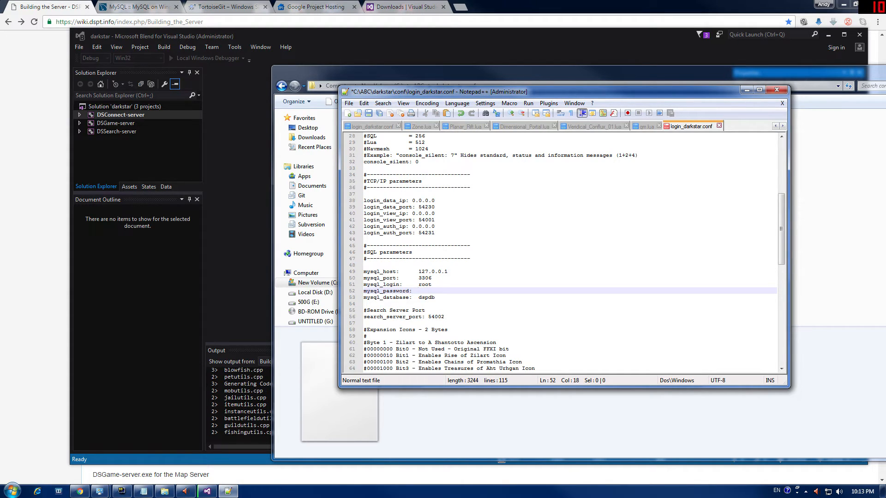
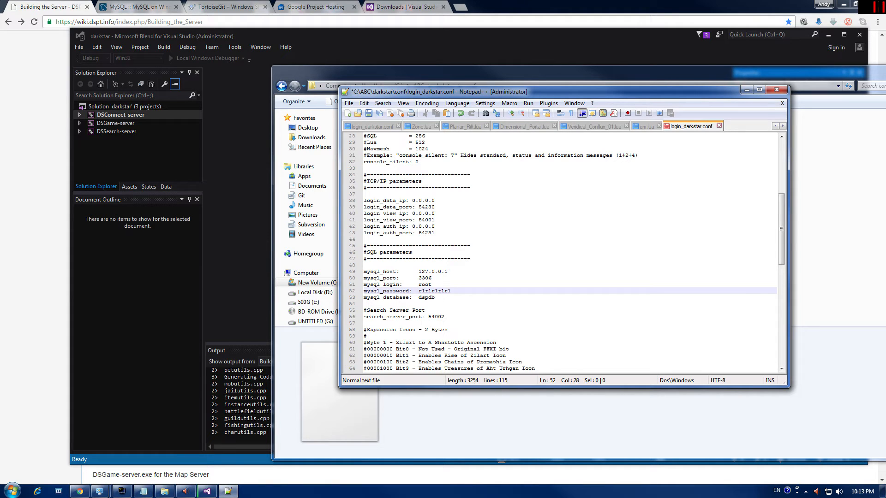
left_click(349, 103)
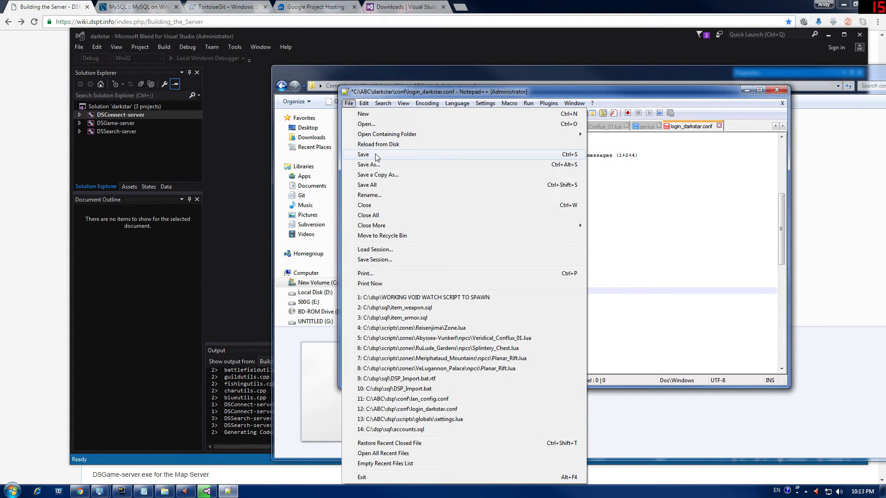
left_click(369, 154)
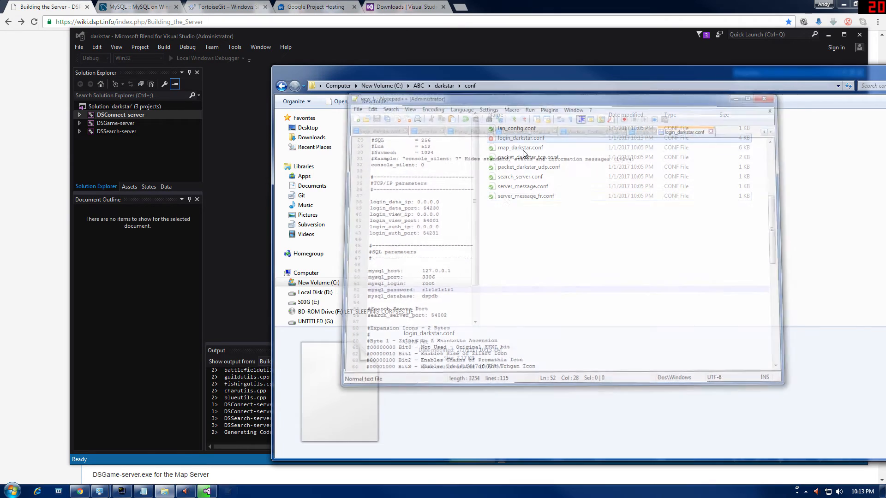
left_click(776, 90)
Step: Open map_darkstar.conf in Notepad++, put the new password in line 44's mysql_password, save and close
left_click(521, 150)
right_click(521, 150)
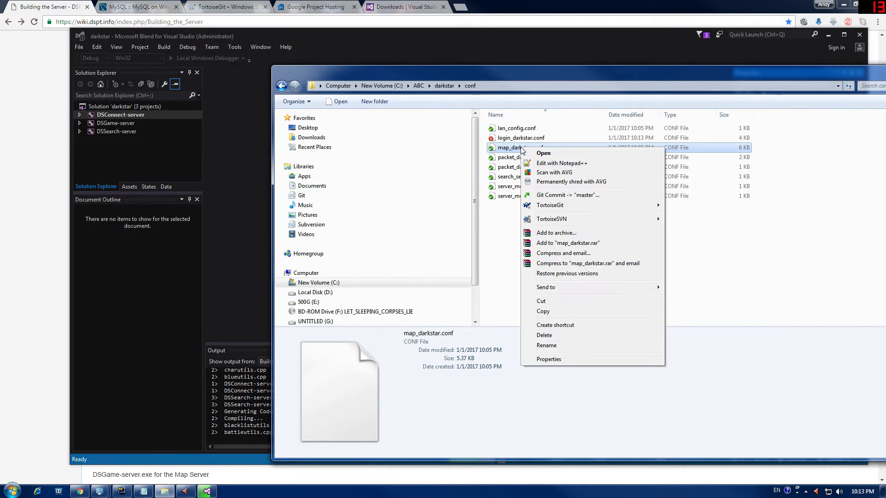
left_click(568, 164)
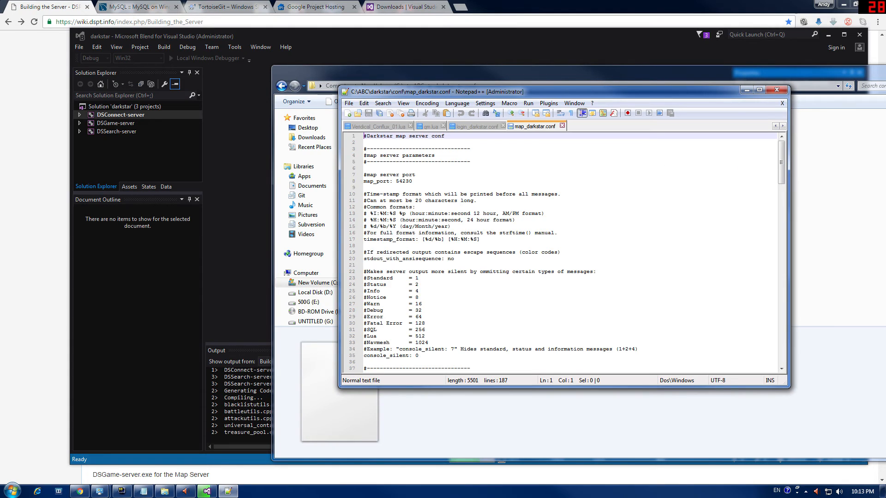
scroll(509, 182, "down", 8)
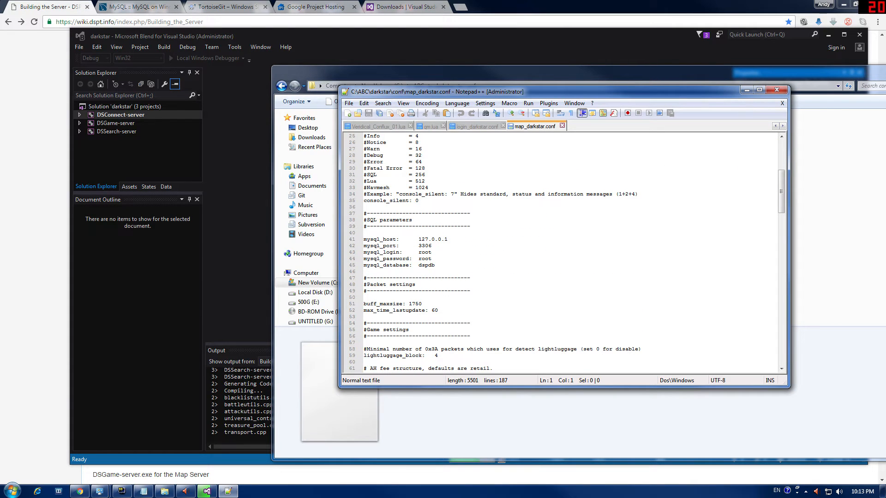
left_click_drag(432, 259, 418, 259)
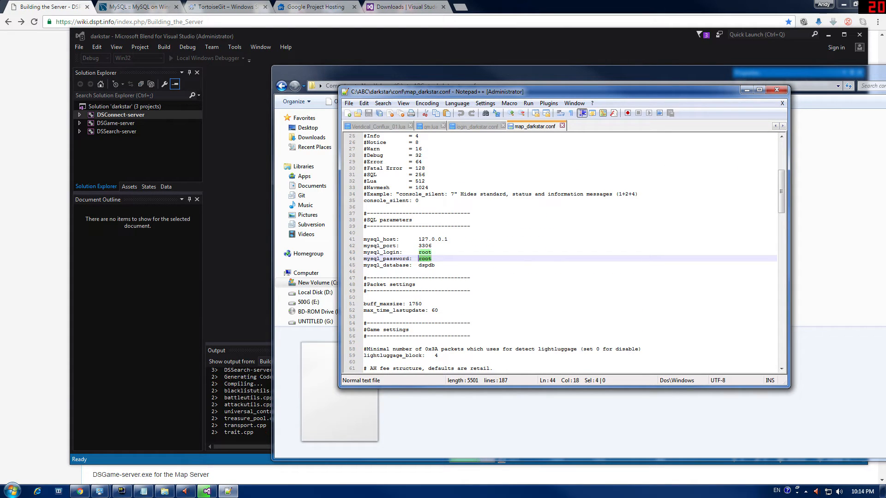
key("End")
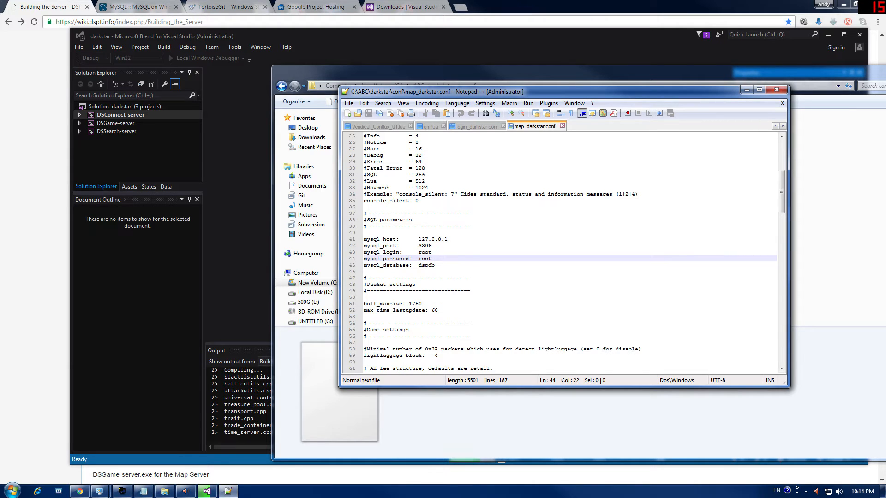
key("BackSpace")
key("BackSpace")
key("BackSpace")
key("BackSpace")
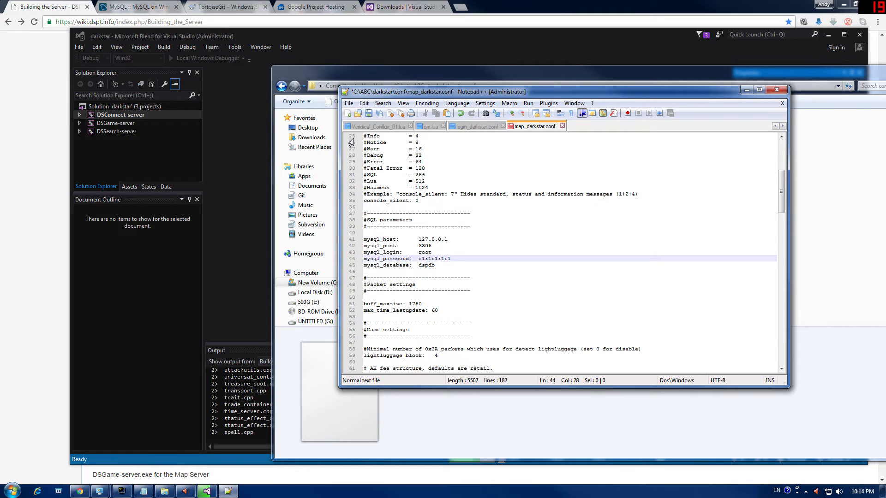
left_click(348, 103)
left_click(364, 154)
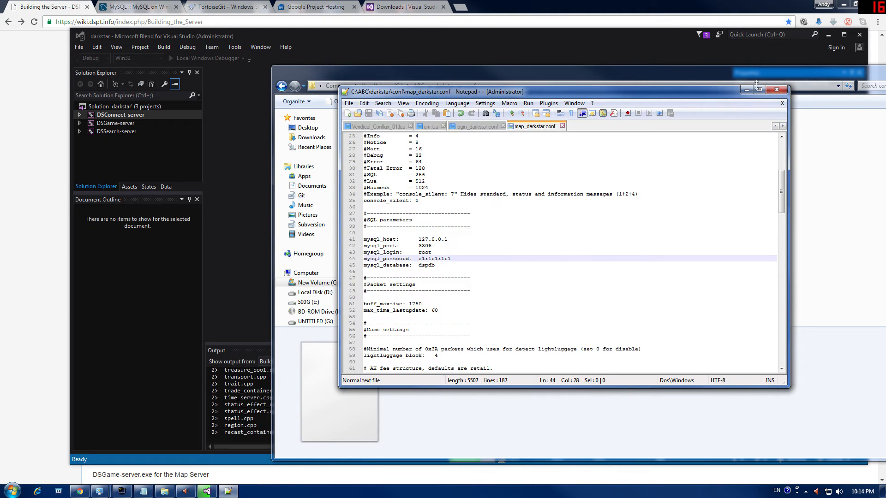
left_click(776, 89)
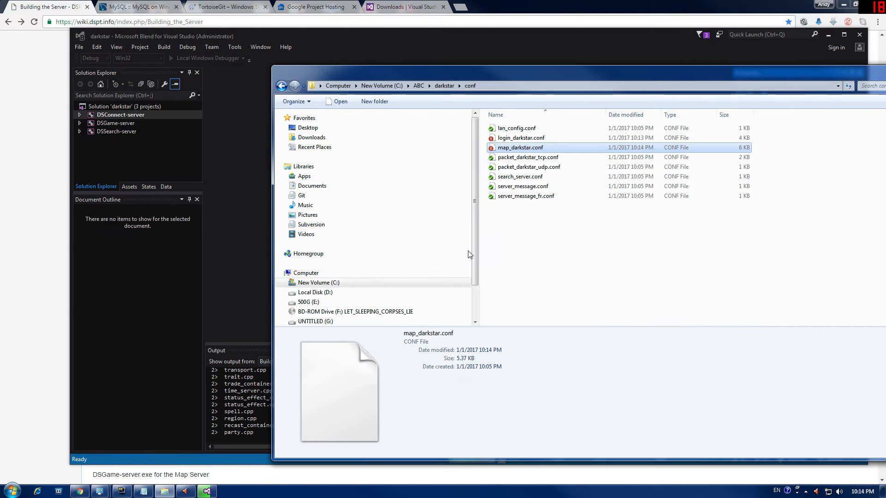
Step: Open search_server.conf in Notepad++, replace the line 10 mysql_password with the new password, and save
right_click(528, 177)
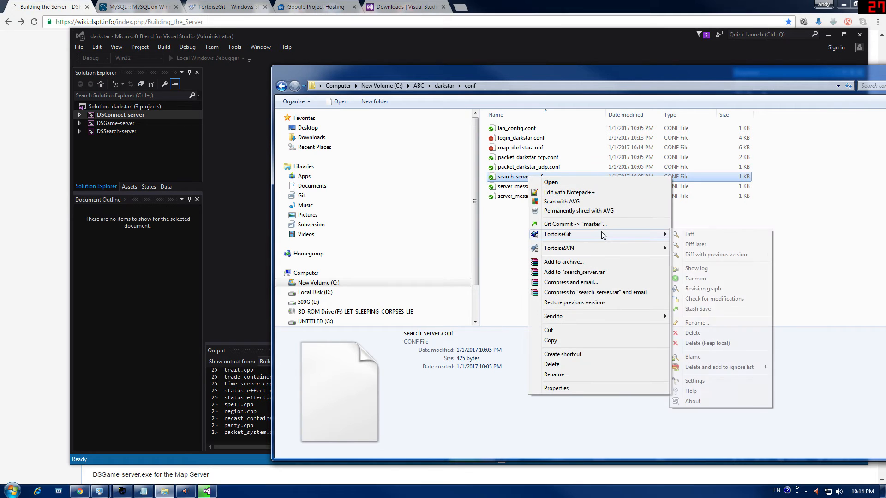
left_click(606, 192)
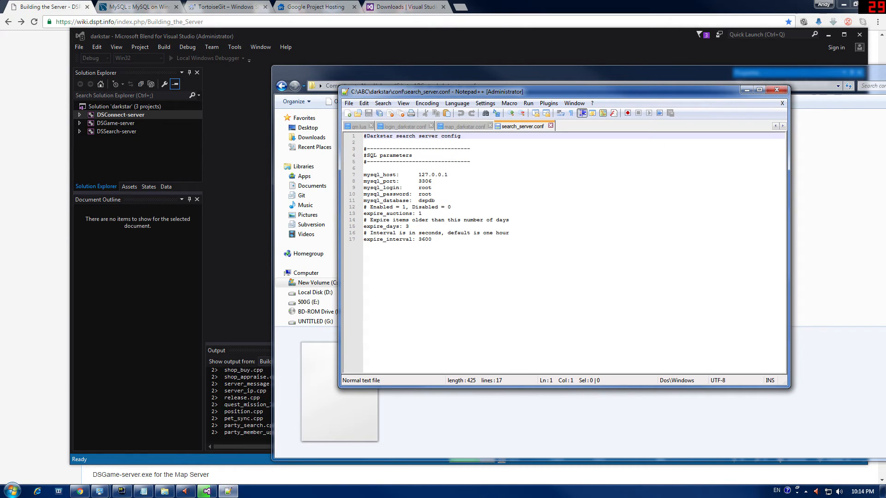
left_click(432, 194)
key("BackSpace")
key("BackSpace")
key("BackSpace")
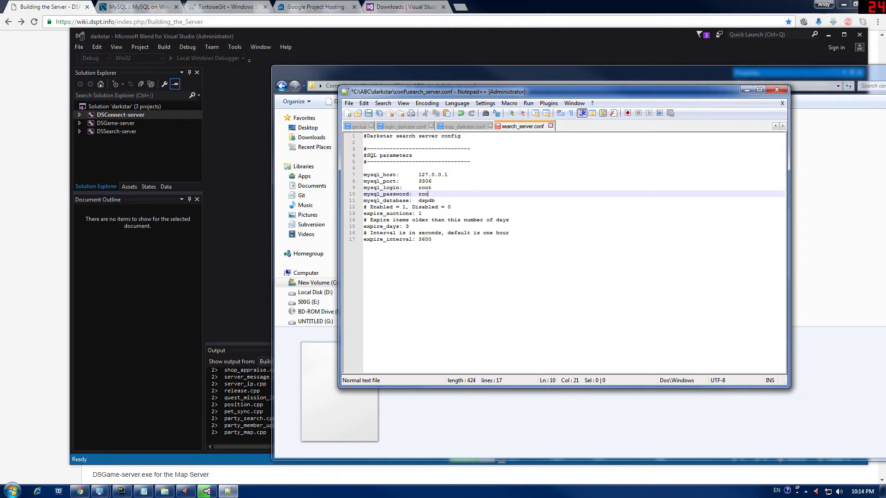
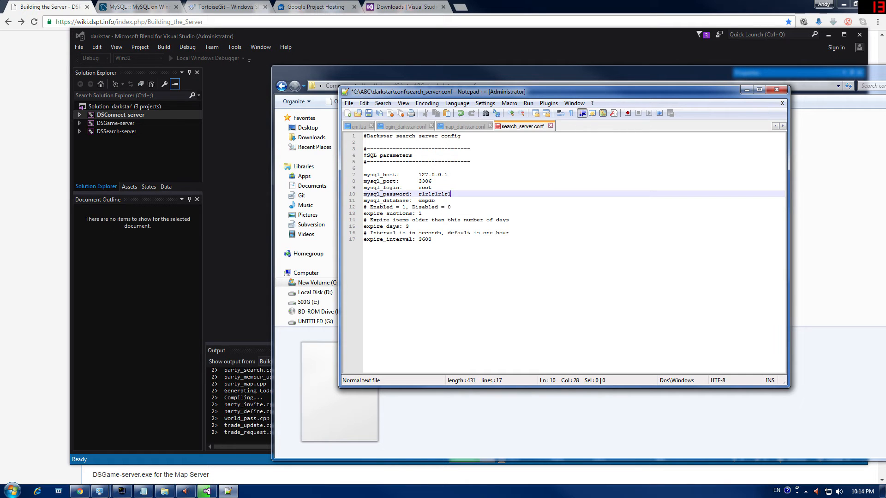
left_click(349, 103)
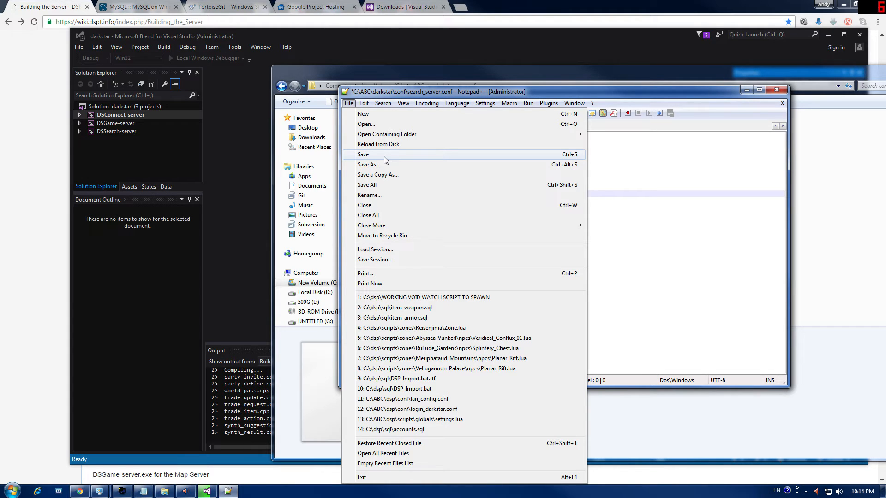
left_click(383, 155)
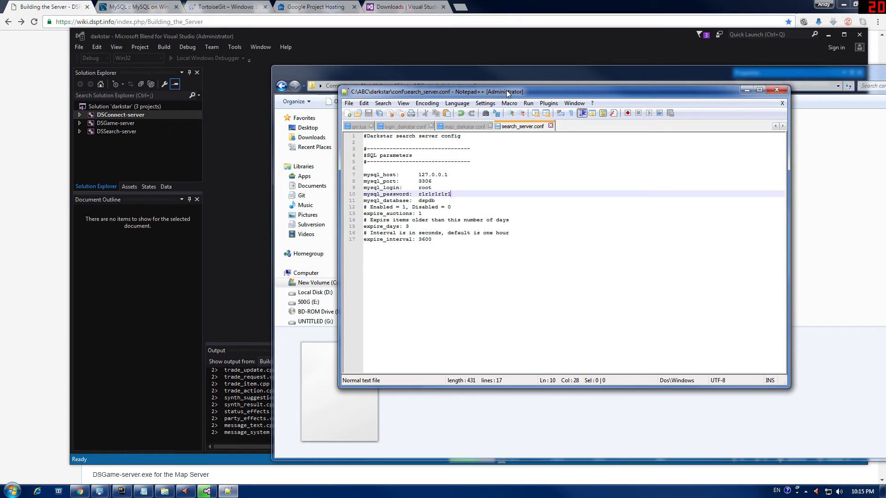
left_click_drag(505, 90, 489, 176)
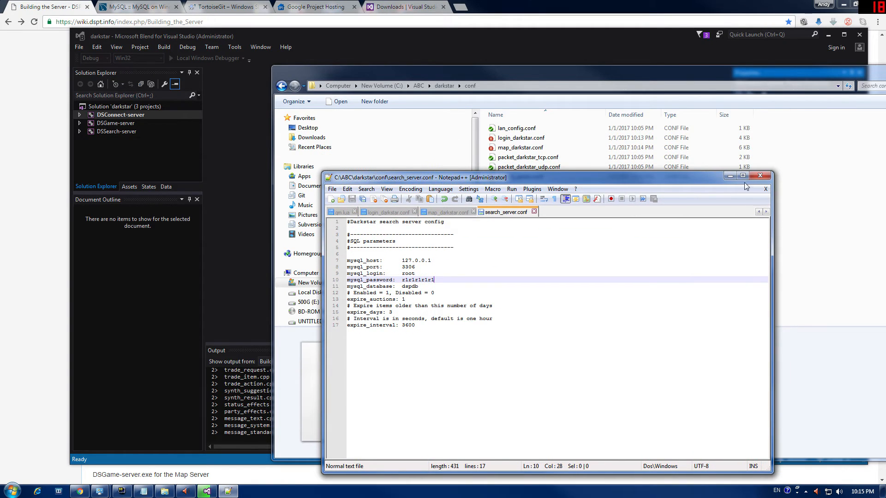
Step: Close Notepad++ and browse from darkstar into the scripts\globals folder
left_click(760, 176)
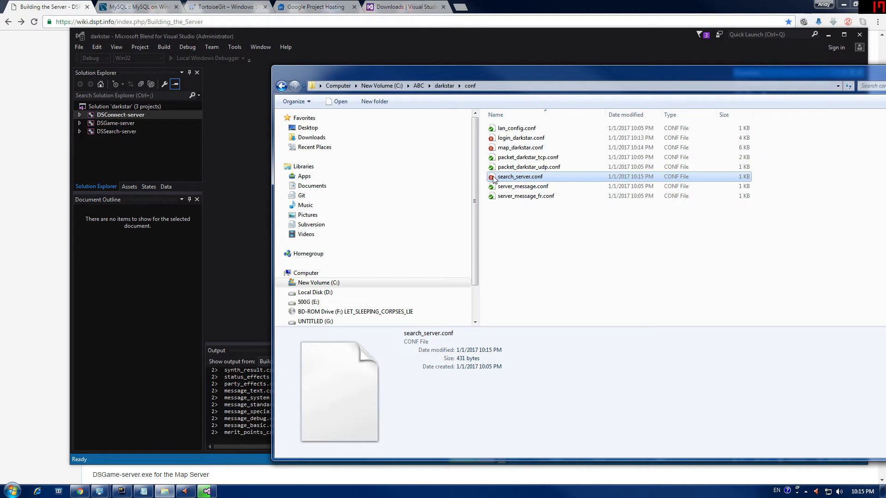
left_click_drag(318, 78, 264, 63)
left_click(217, 73)
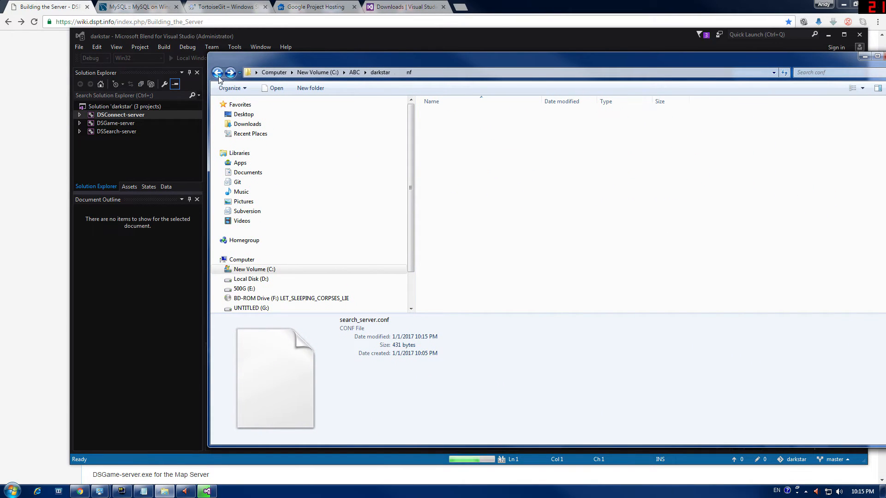
scroll(525, 212, "down", 2)
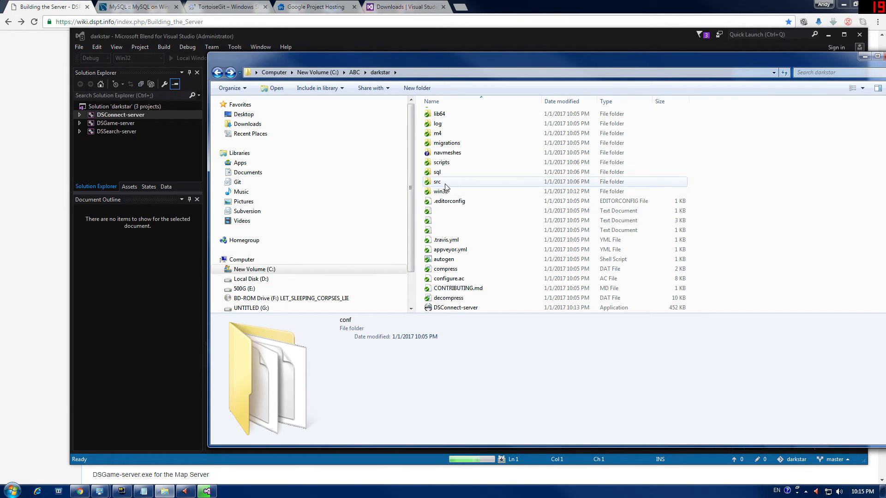
scroll(446, 186, "up", 2)
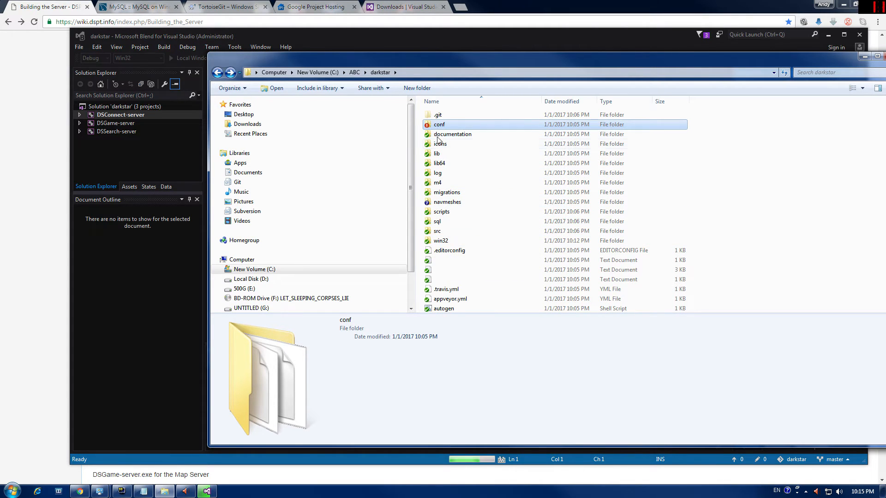
double_click(441, 211)
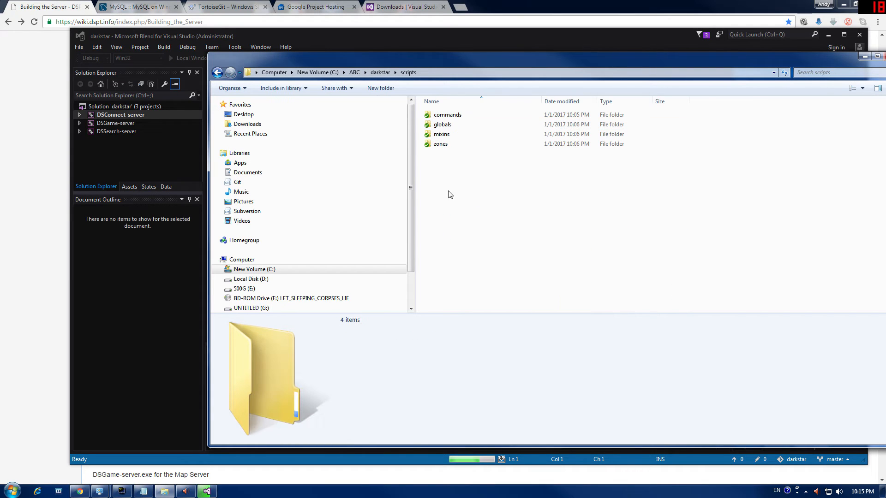
double_click(441, 124)
Step: Select the settings file in globals and bring up its context menu
scroll(466, 250, "down", 9)
scroll(465, 248, "down", 4)
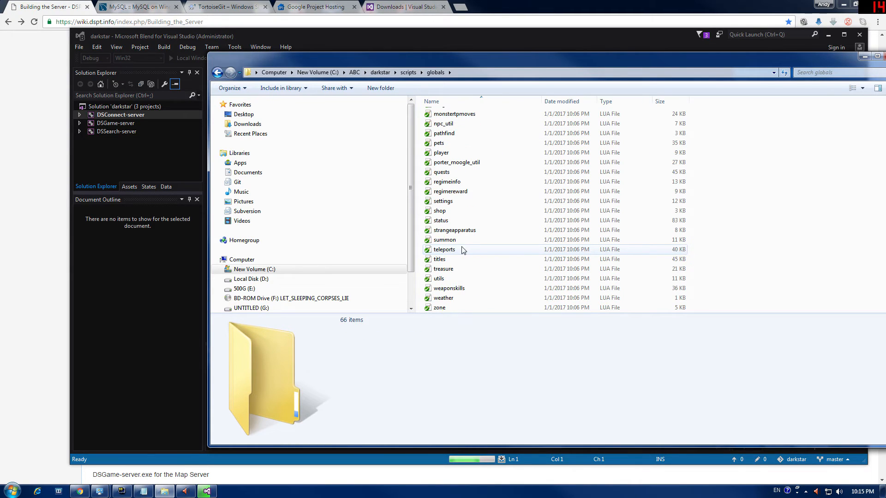
left_click(437, 271)
key("s")
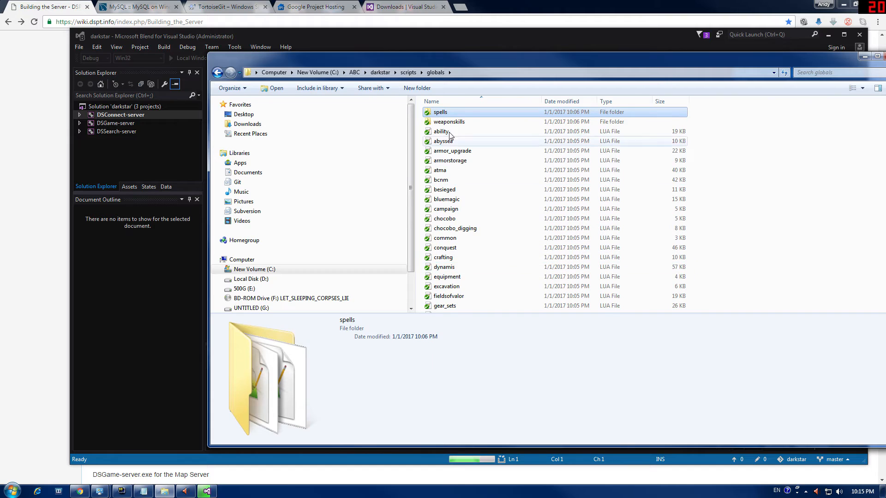
key("s")
right_click(446, 204)
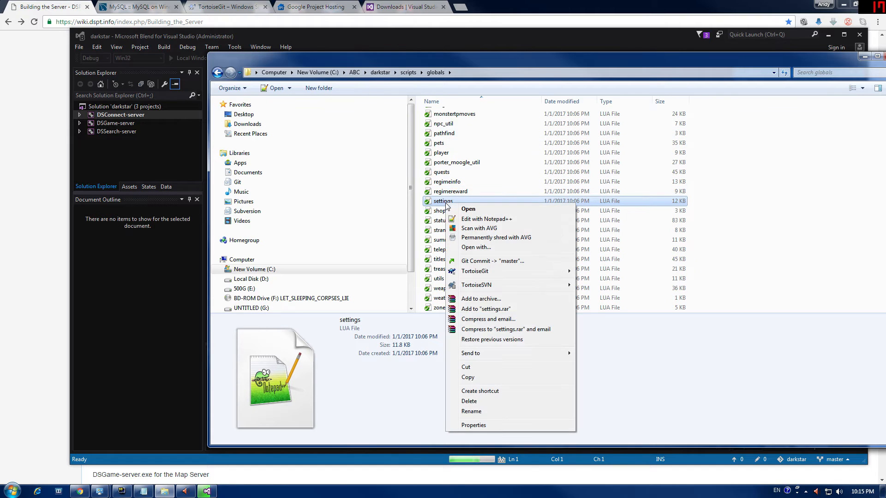
left_click(472, 220)
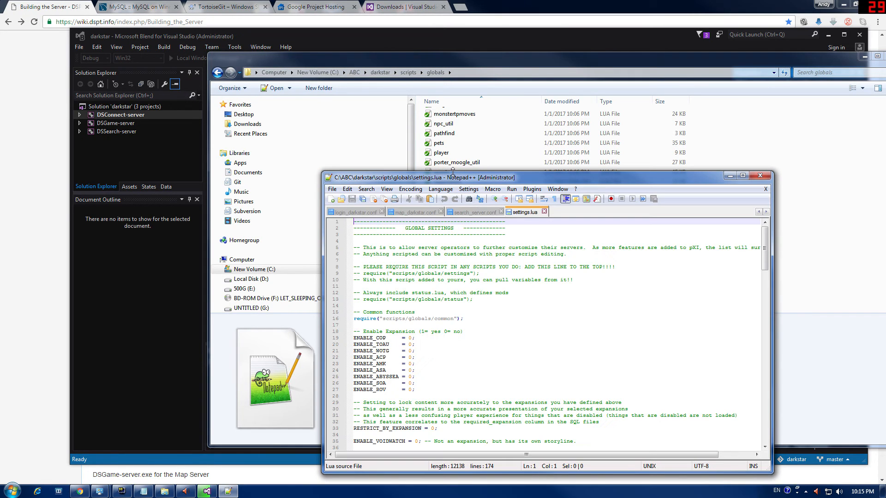
left_click_drag(453, 176, 443, 102)
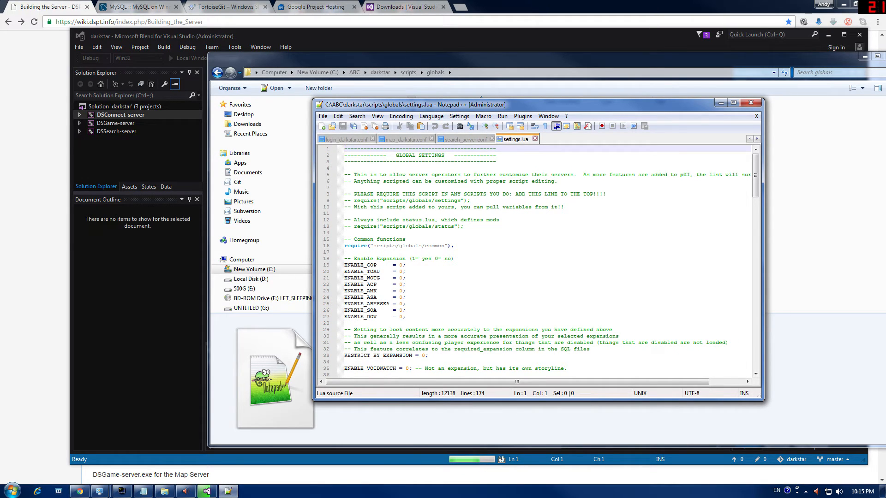
scroll(535, 261, "down", 9)
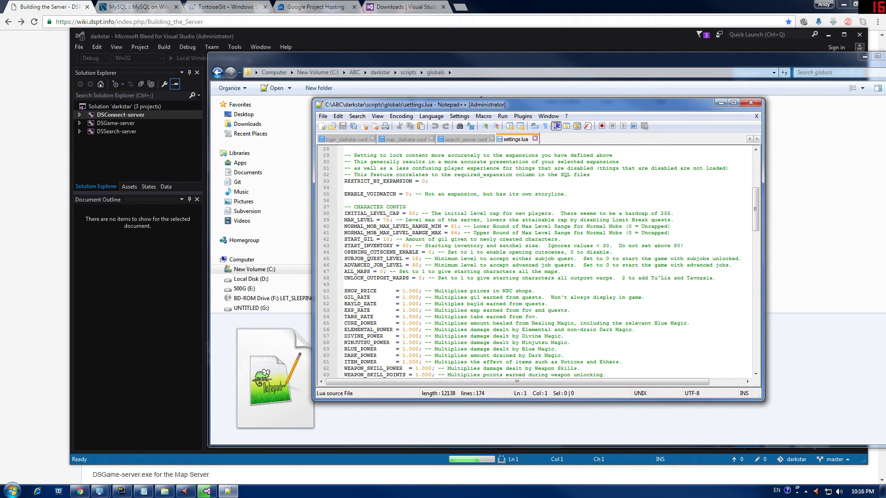
scroll(535, 260, "down", 5)
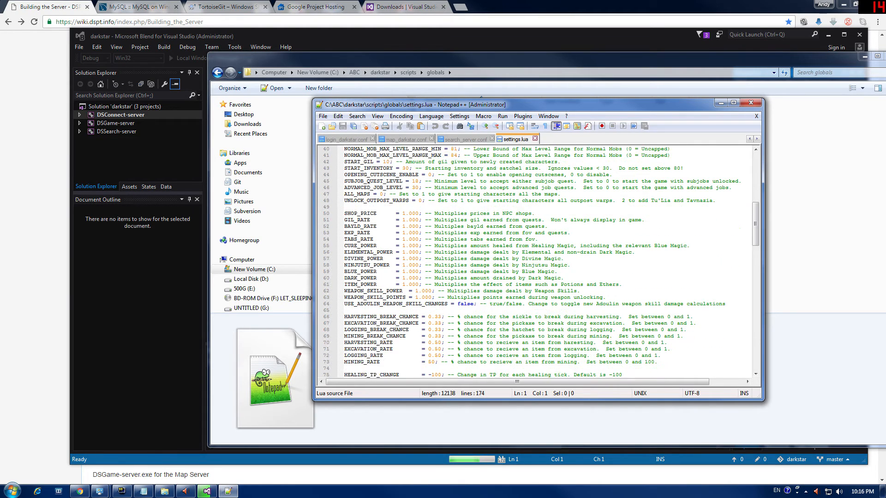
scroll(535, 261, "down", 1)
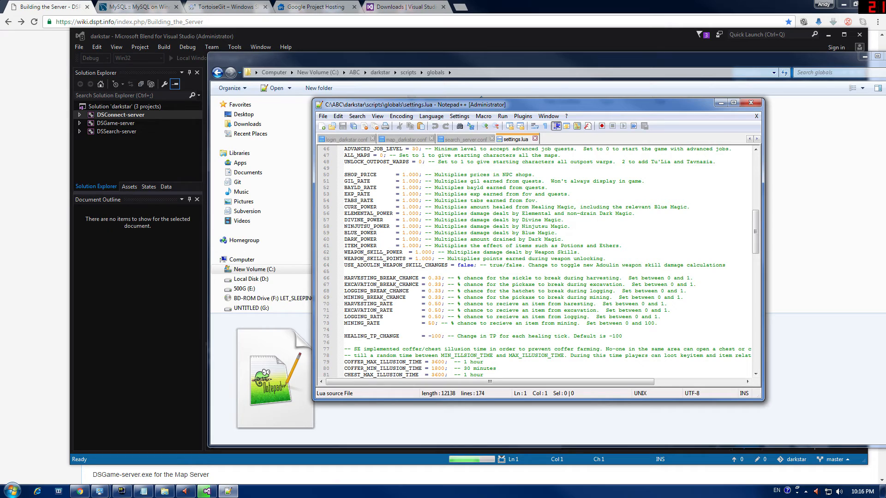
scroll(535, 260, "down", 1)
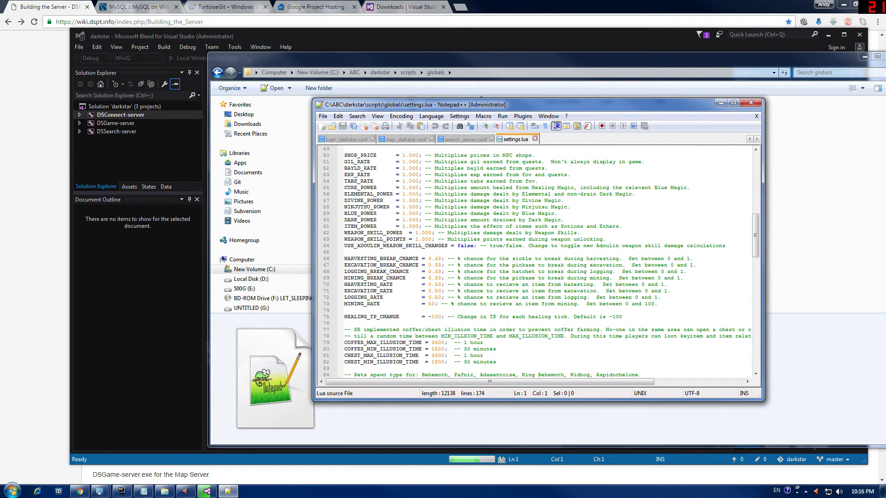
scroll(535, 261, "down", 2)
scroll(535, 260, "down", 5)
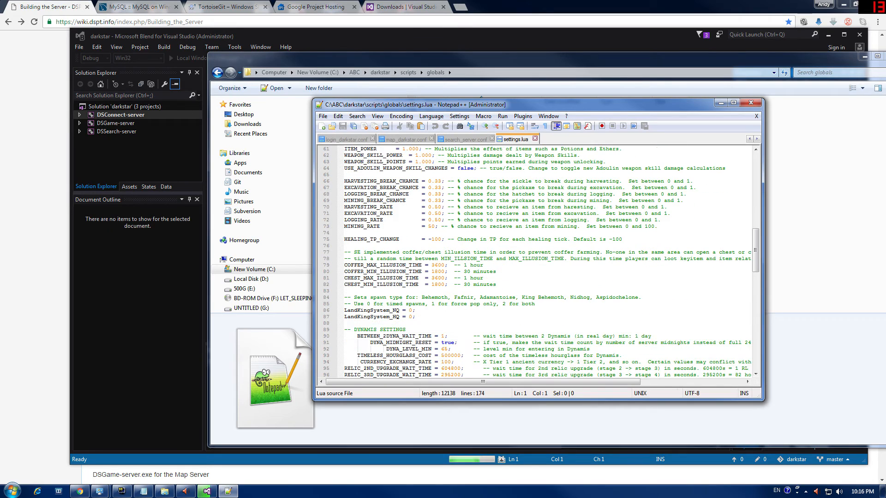
scroll(535, 260, "down", 4)
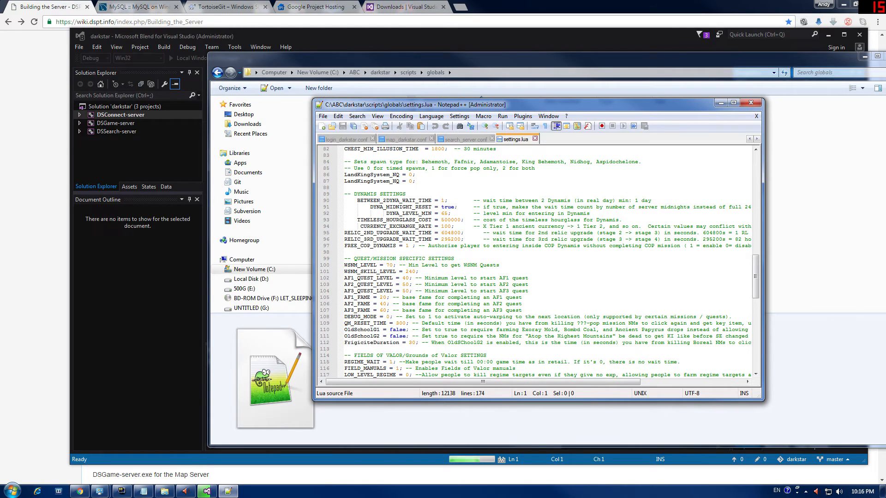
scroll(535, 261, "down", 2)
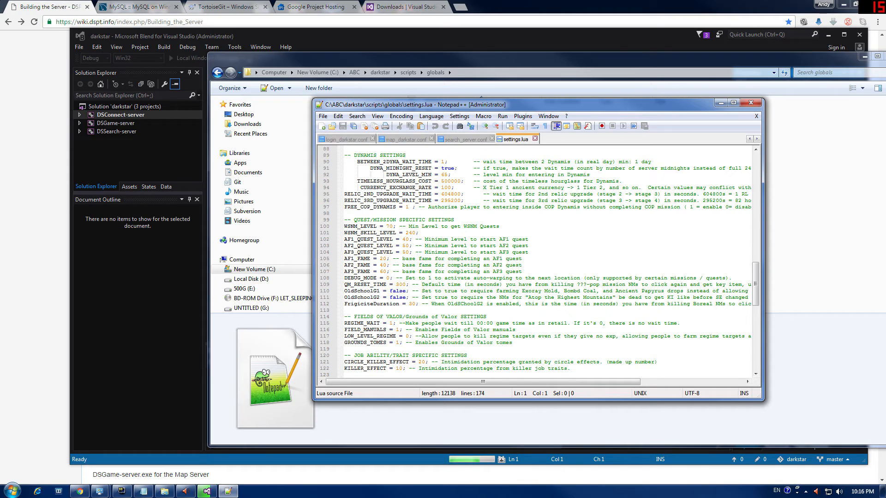
scroll(538, 261, "down", 3)
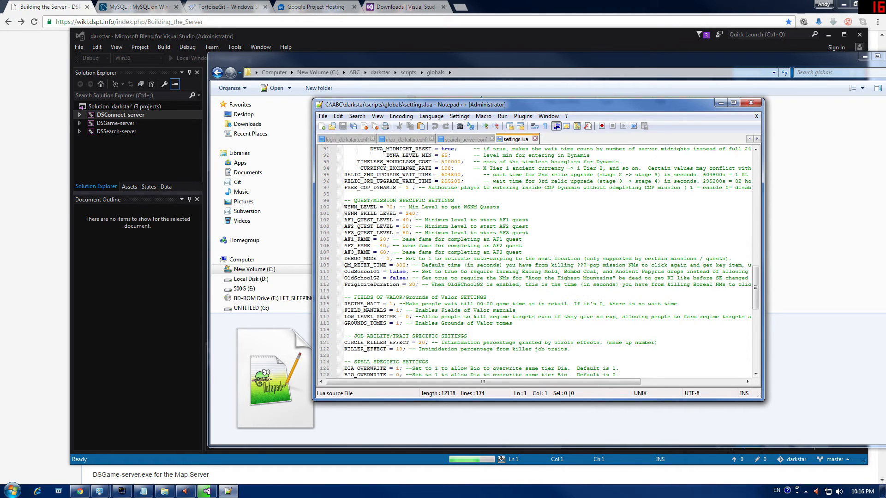
scroll(538, 261, "down", 4)
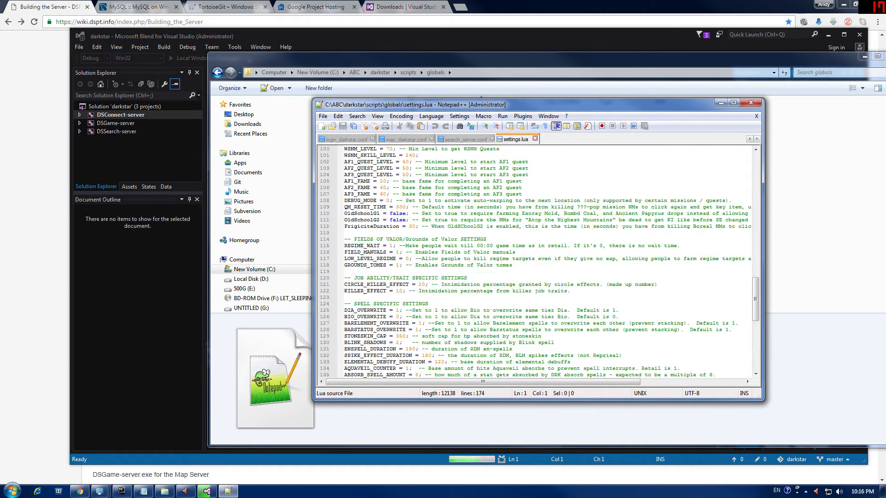
scroll(537, 261, "down", 4)
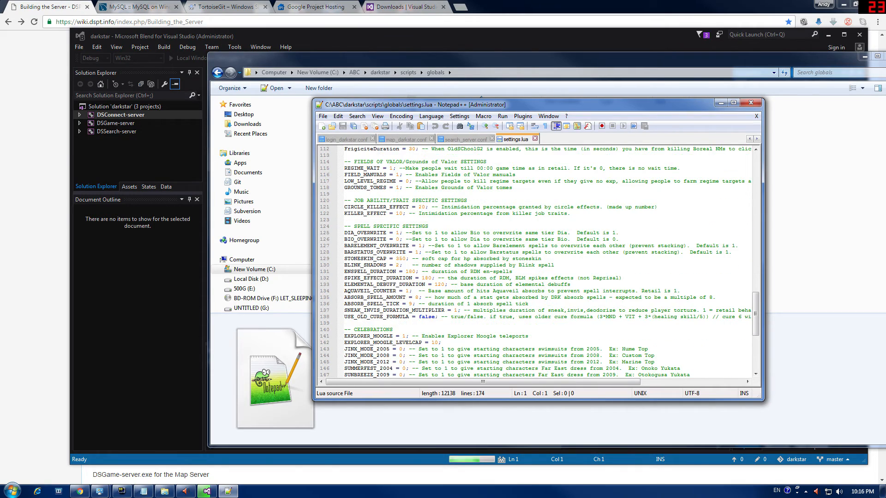
scroll(538, 260, "down", 6)
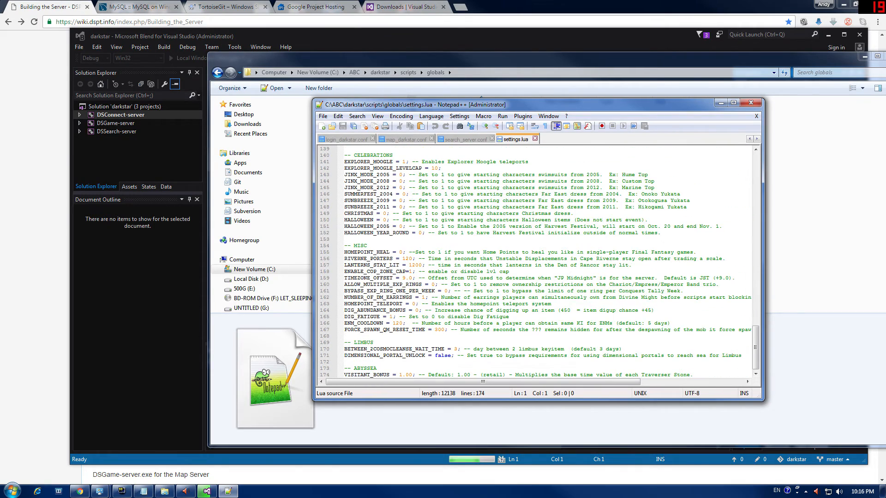
scroll(537, 260, "up", 20)
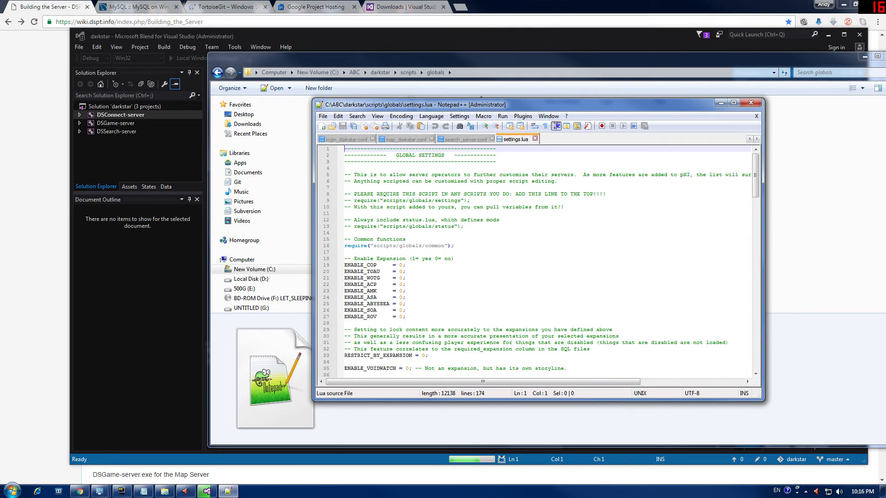
left_click(751, 103)
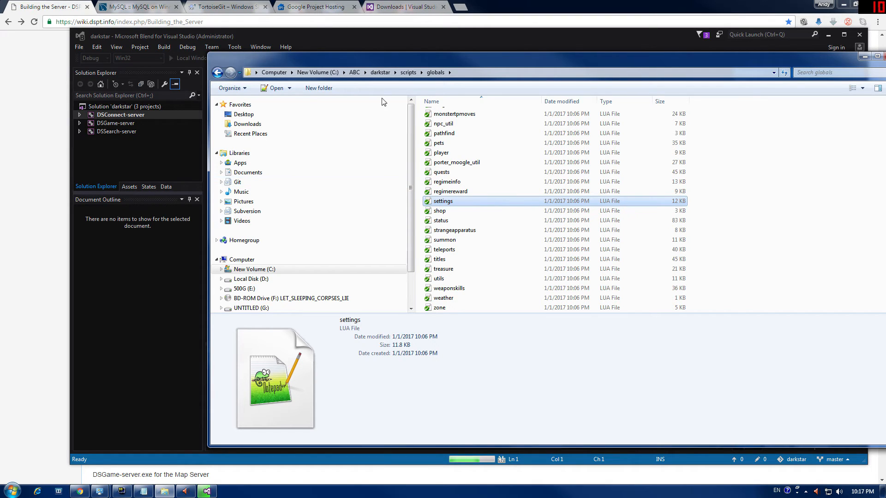
Step: Browse the scripts subfolders zones, mixins and globals\weaponskills
left_click_drag(391, 66, 250, 79)
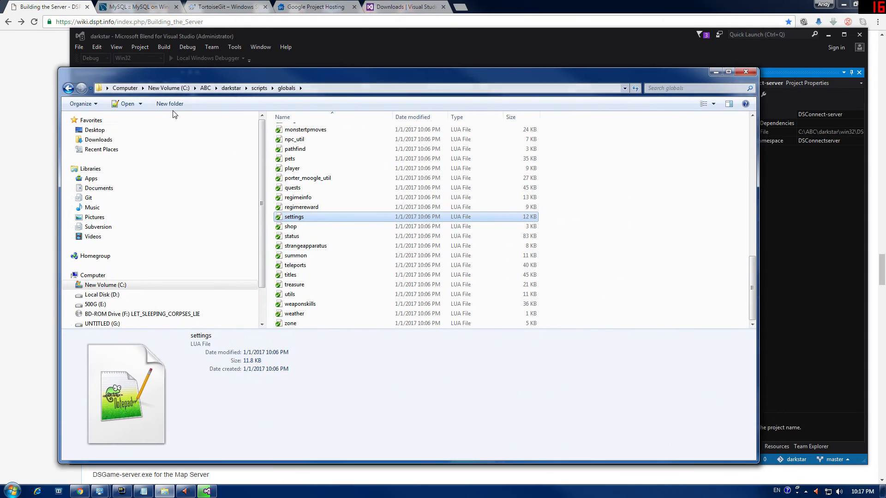
left_click(68, 88)
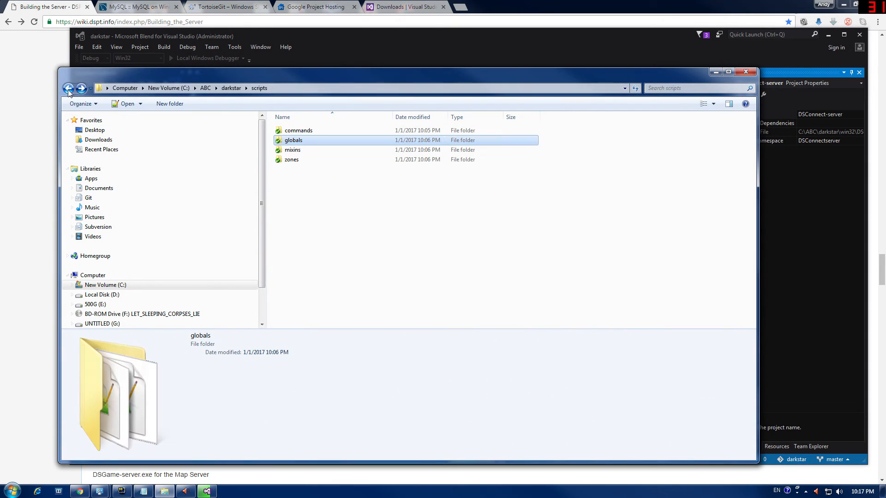
double_click(295, 159)
scroll(326, 212, "down", 20)
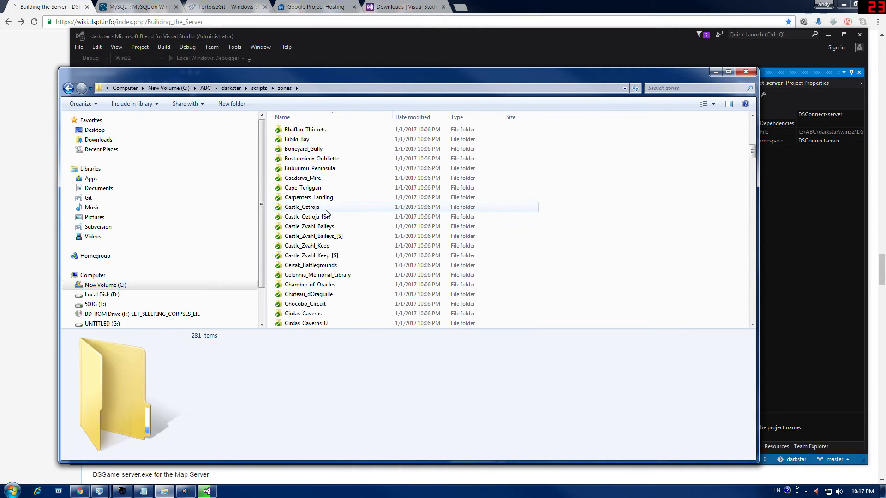
left_click_drag(752, 175, 753, 231)
left_click(69, 88)
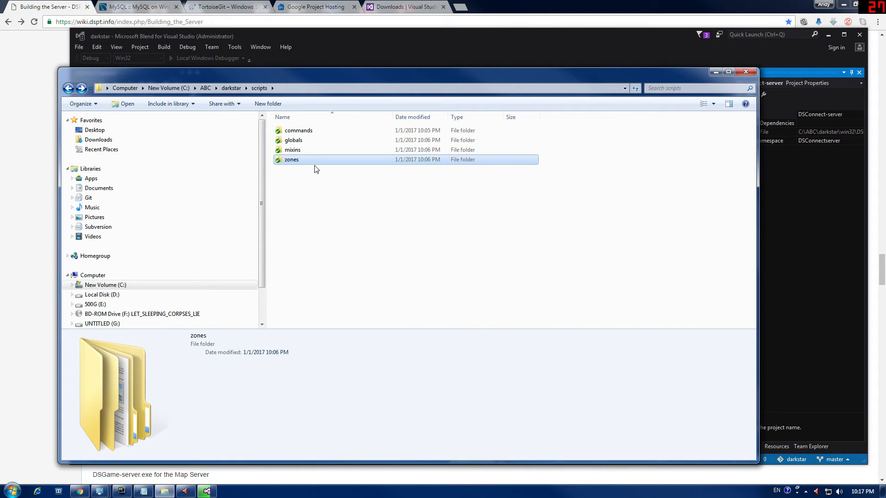
double_click(300, 150)
key("BackSpace")
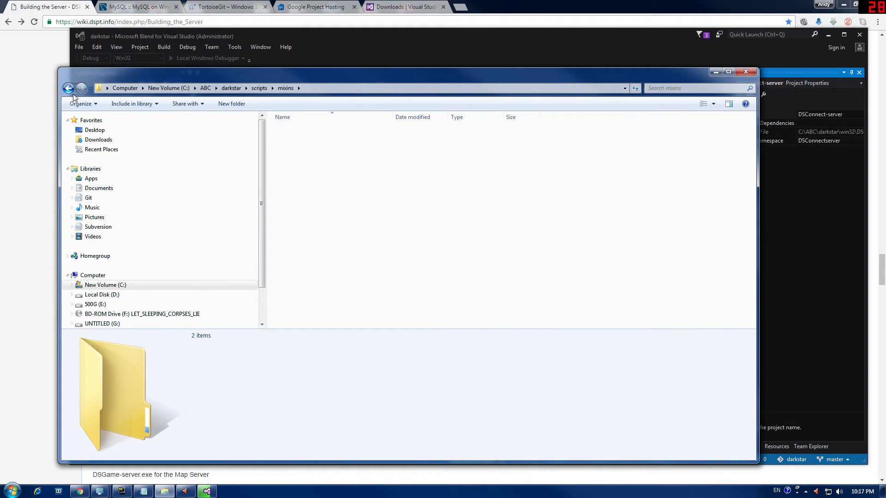
double_click(292, 141)
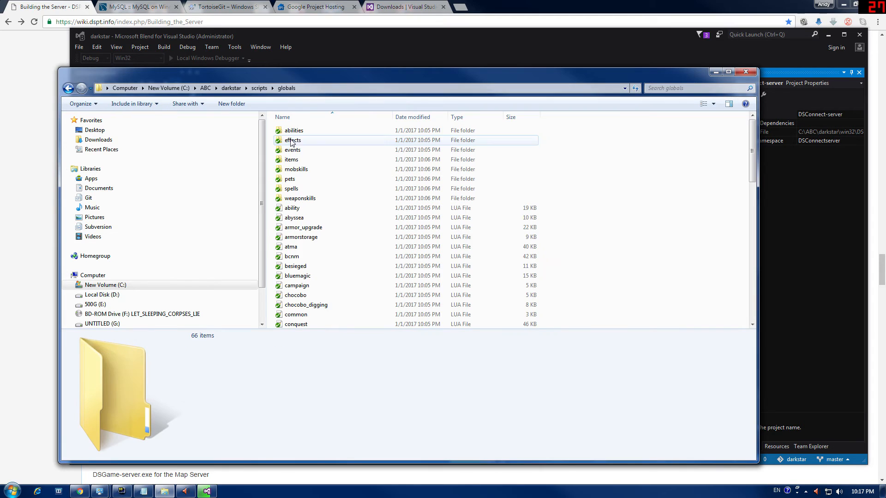
scroll(297, 199, "down", 1)
left_click(301, 179)
double_click(301, 178)
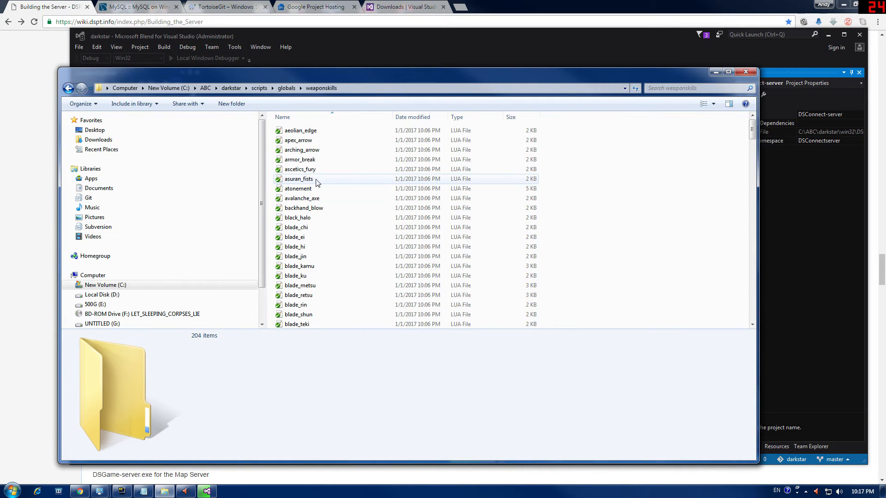
scroll(316, 185, "down", 15)
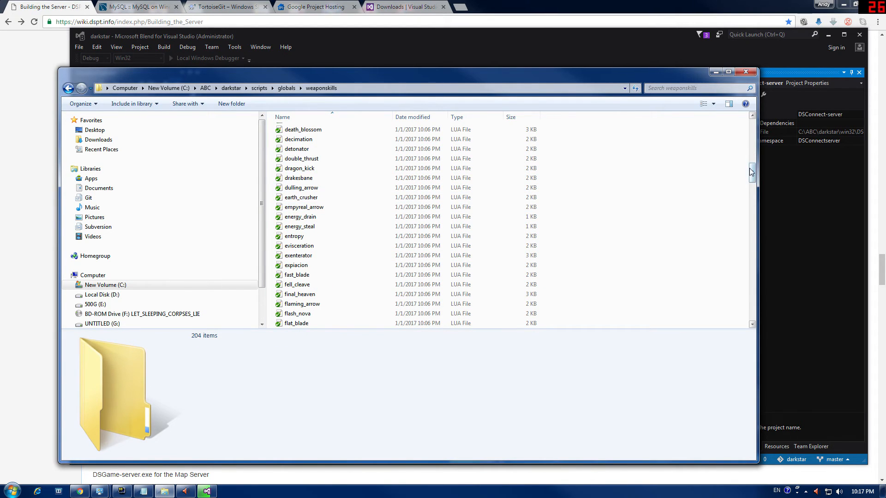
left_click_drag(752, 172, 753, 310)
Step: Go back up to C:\ABC\darkstar and open the sql folder
left_click(68, 88)
left_click(68, 88)
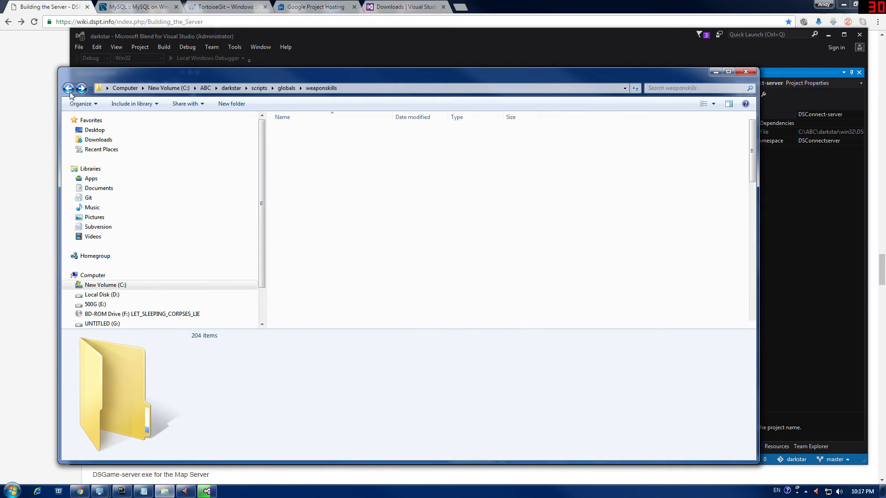
scroll(327, 225, "down", 8)
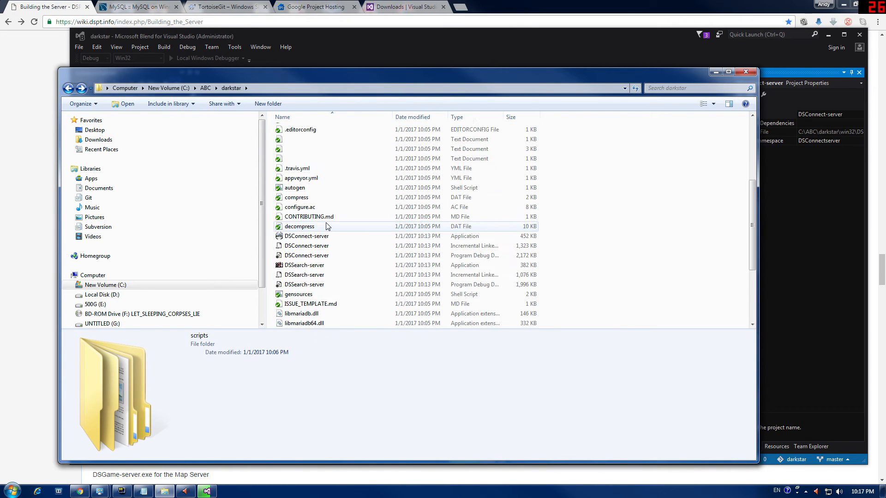
scroll(314, 230, "up", 2)
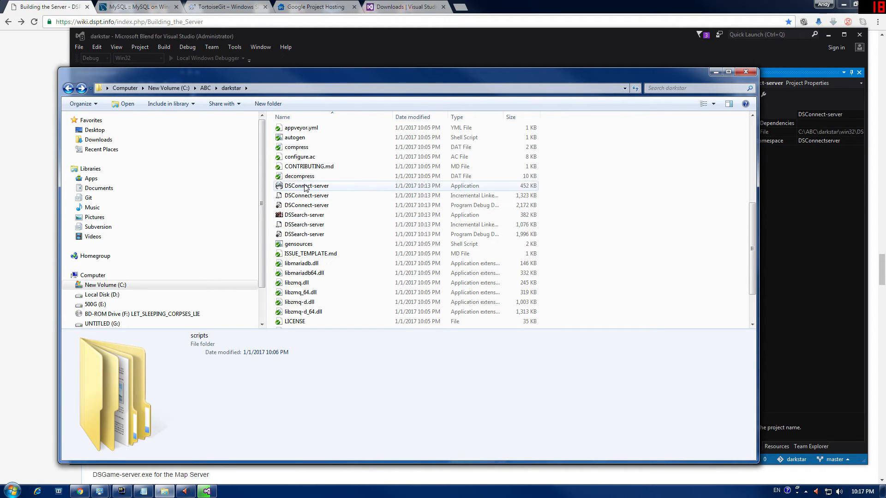
scroll(327, 282, "down", 2)
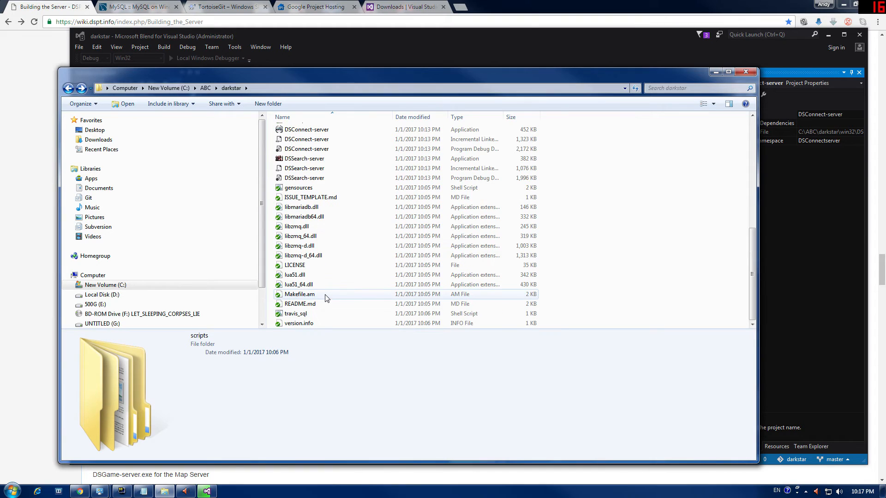
scroll(325, 297, "up", 6)
scroll(326, 298, "down", 2)
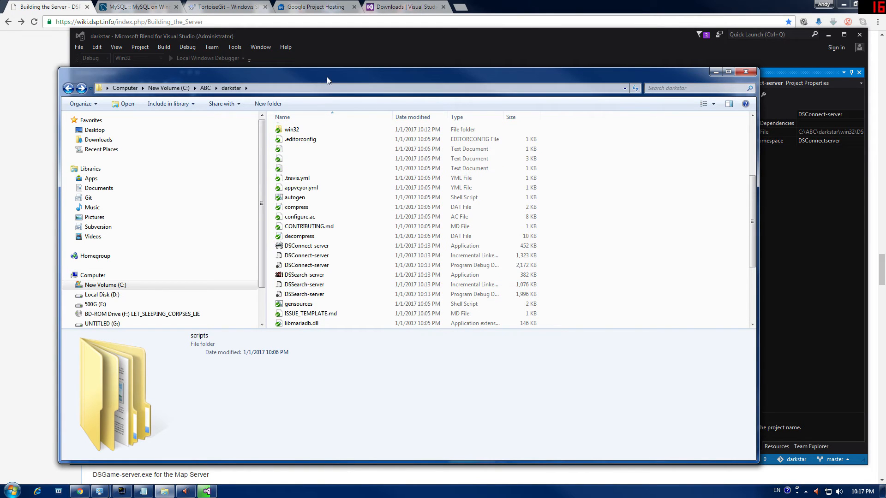
left_click_drag(328, 81, 638, 62)
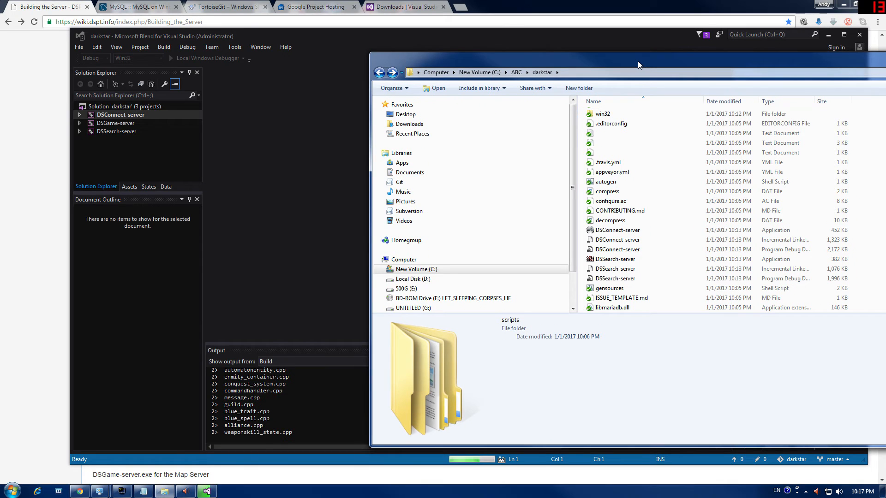
left_click_drag(620, 62, 352, 76)
scroll(419, 196, "up", 5)
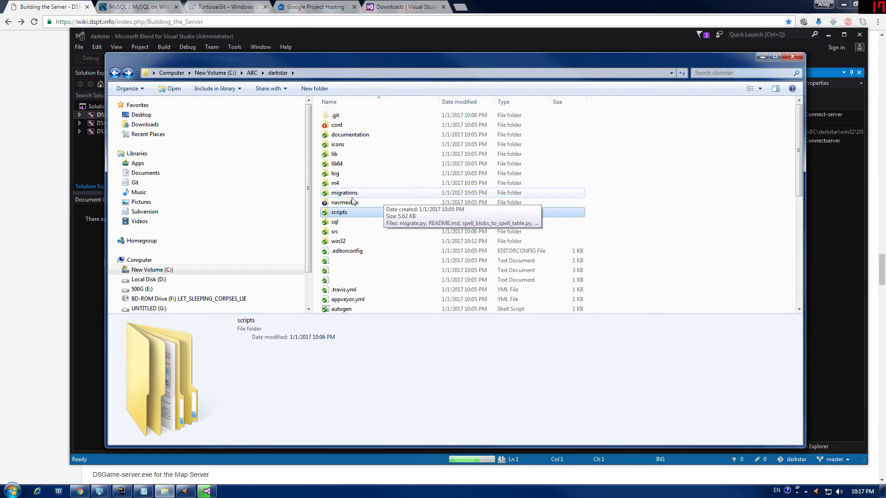
double_click(334, 226)
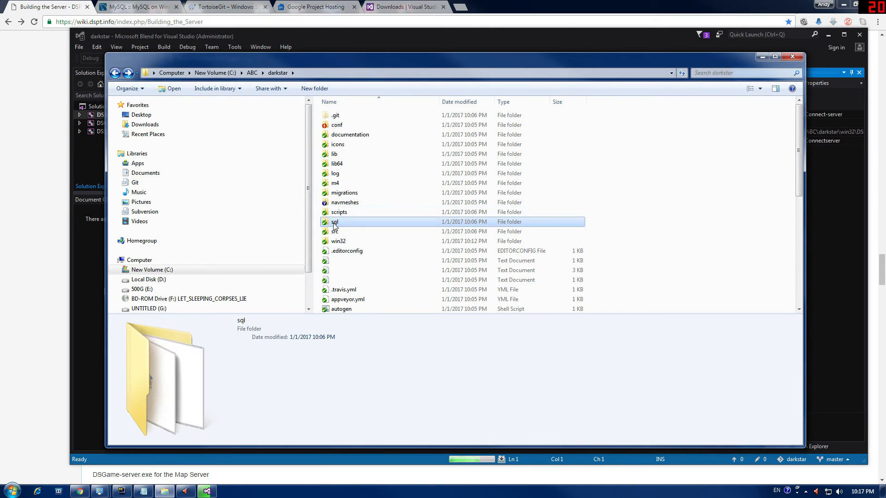
scroll(388, 233, "down", 20)
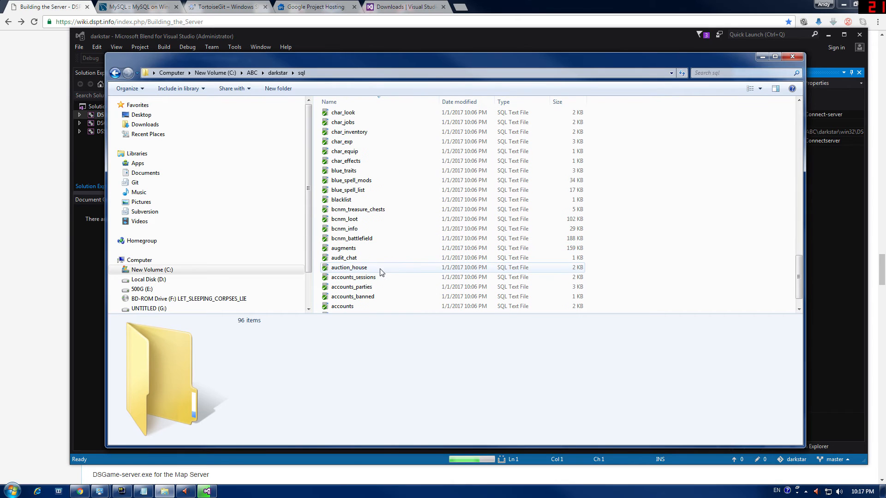
Step: Launch Navicat Lite and open the Darkstar1 dspdb1 database to list its tables
key("super")
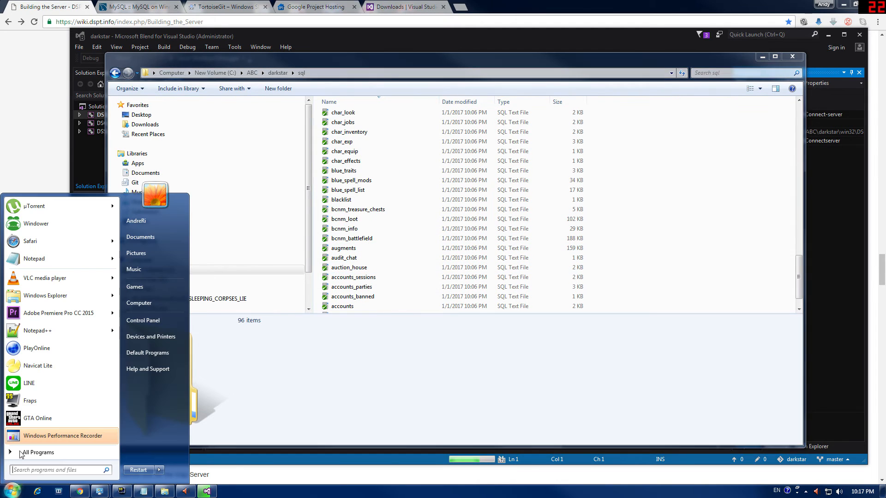
left_click(36, 369)
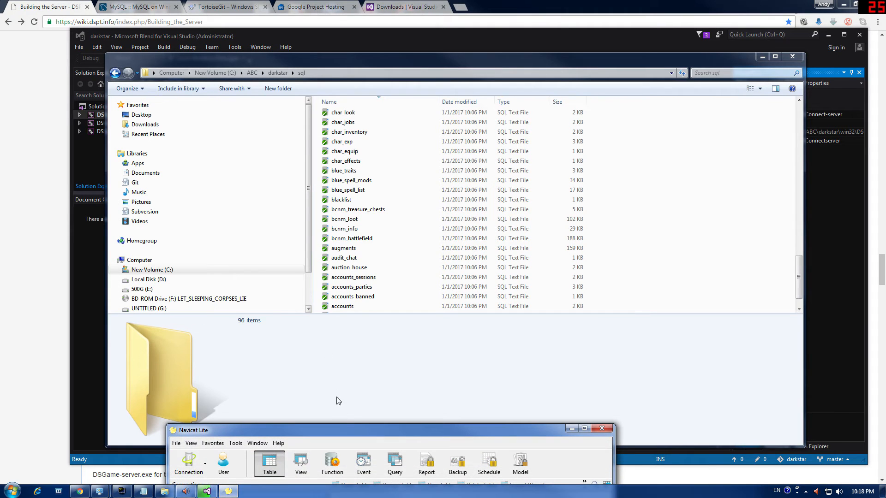
left_click_drag(338, 430, 476, 89)
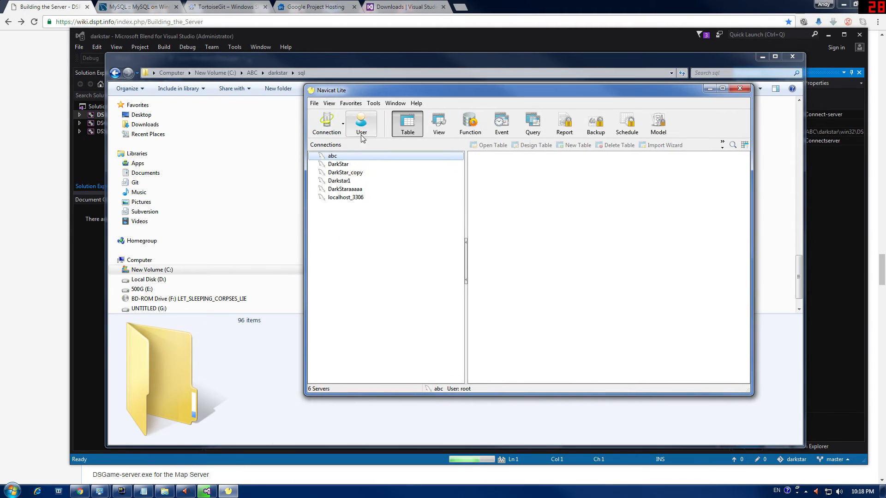
double_click(339, 165)
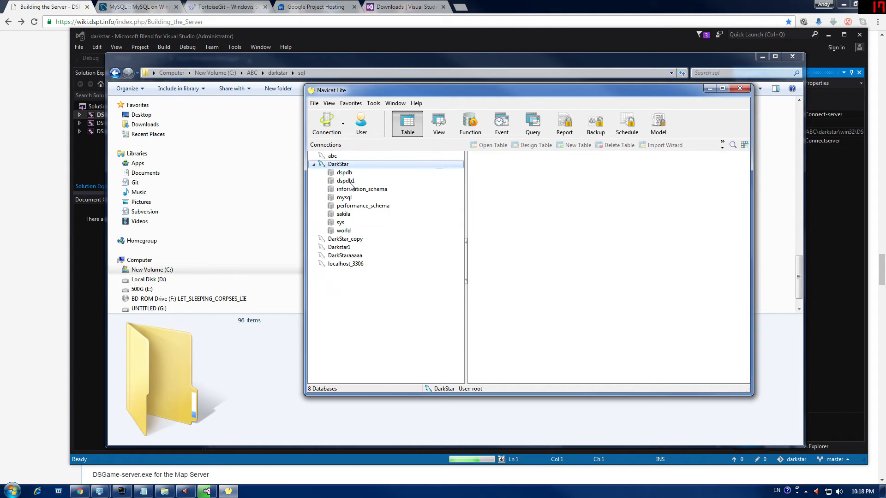
double_click(346, 247)
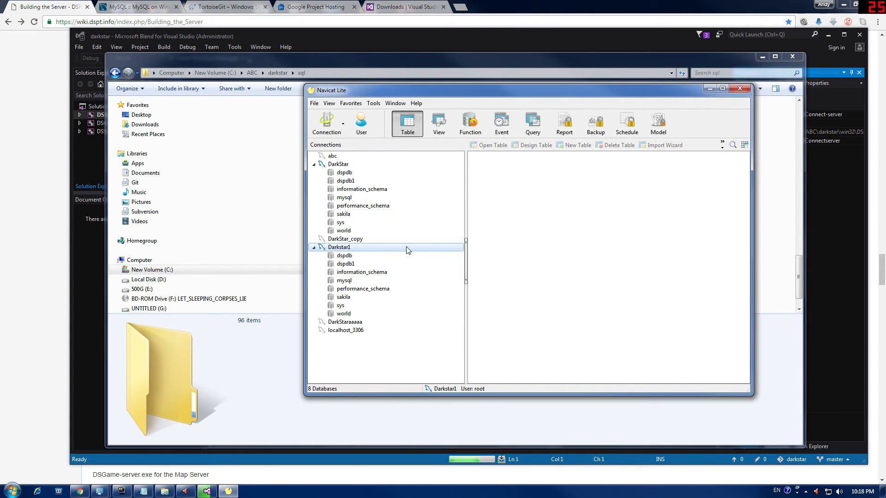
double_click(345, 255)
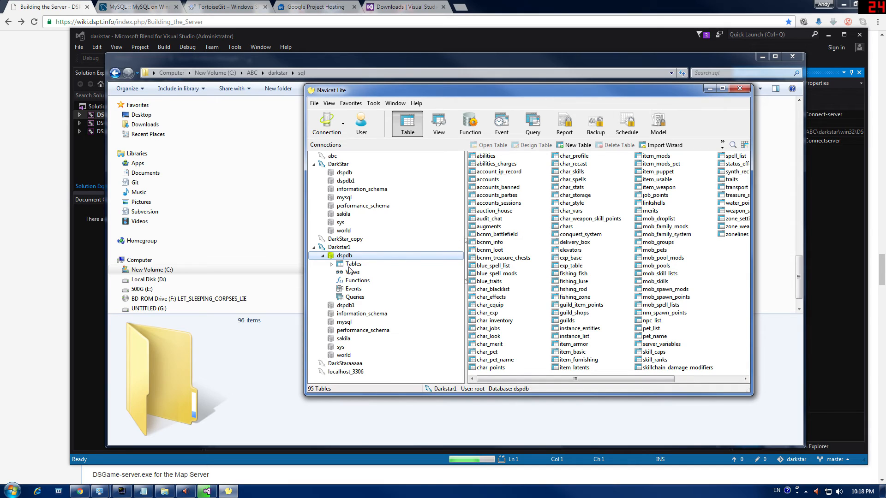
double_click(350, 306)
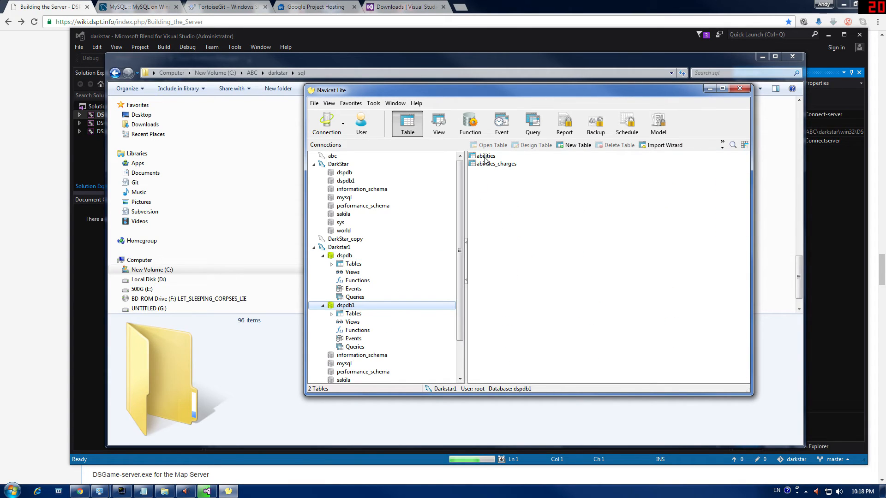
Step: Delete the abilities table from dspdb1 and confirm
left_click(485, 156)
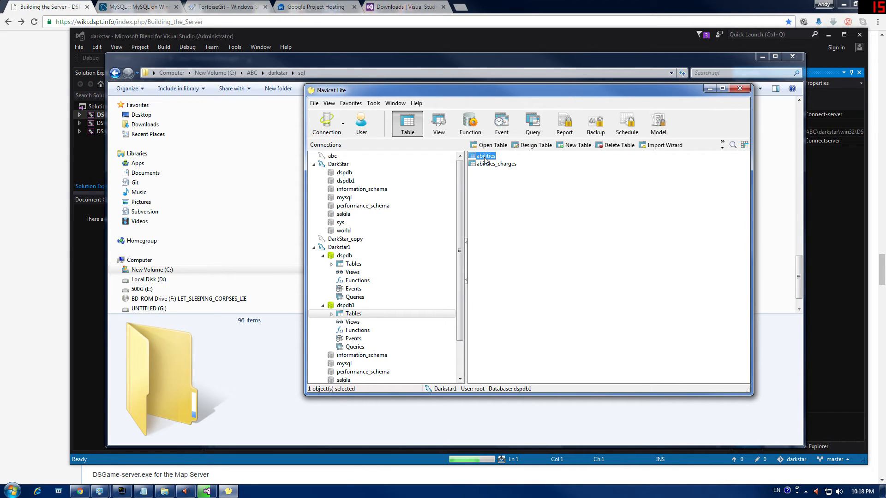
key("Delete")
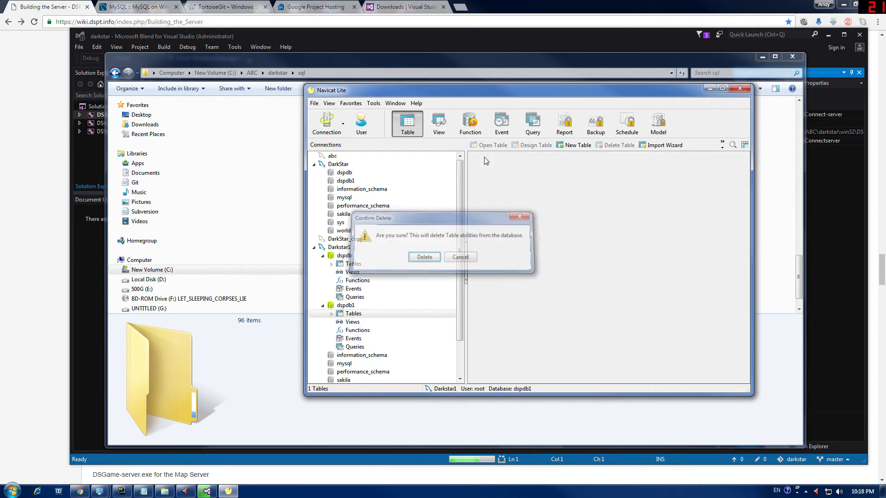
key("Return")
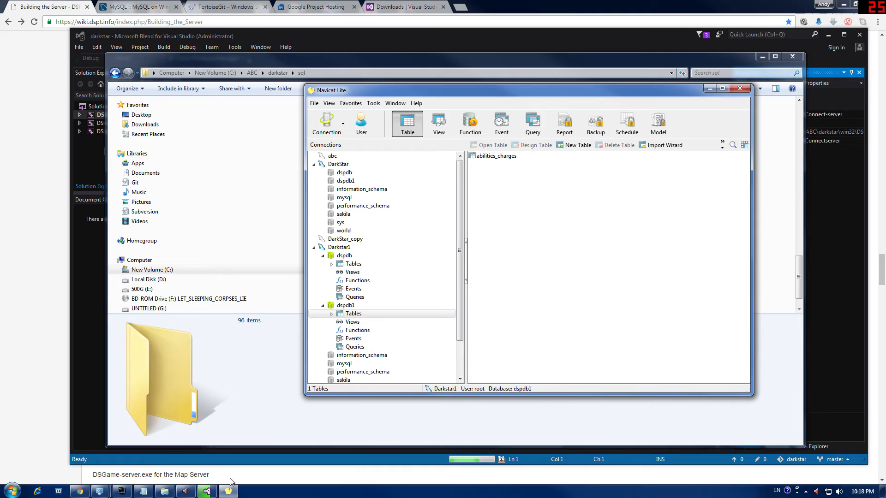
Step: Bring up the sql folder and sort its files A to Z by name
left_click(165, 491)
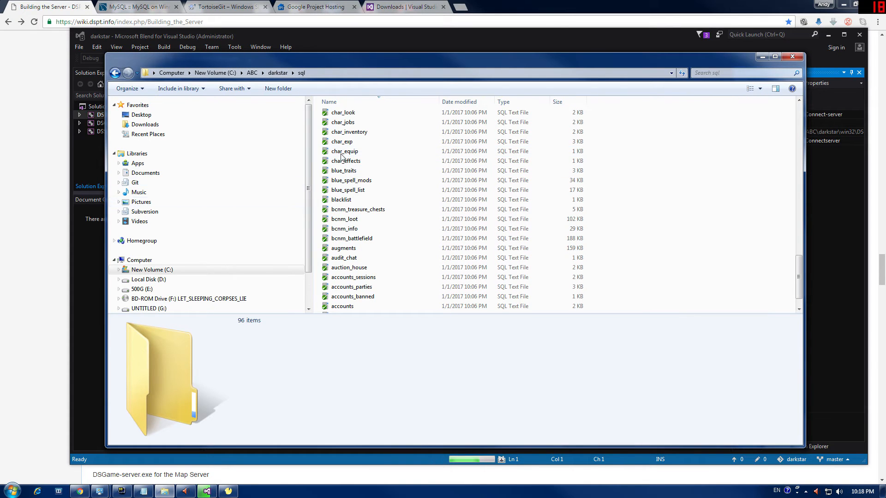
scroll(380, 198, "up", 3)
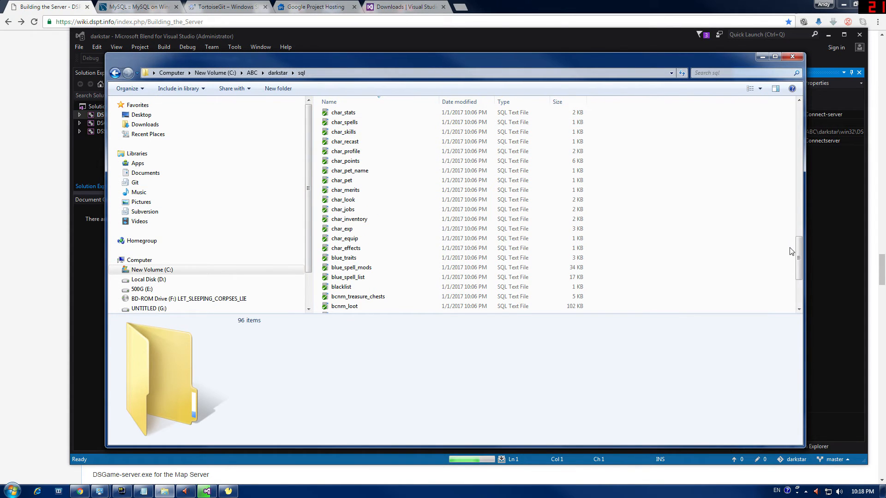
left_click_drag(797, 251, 596, 290)
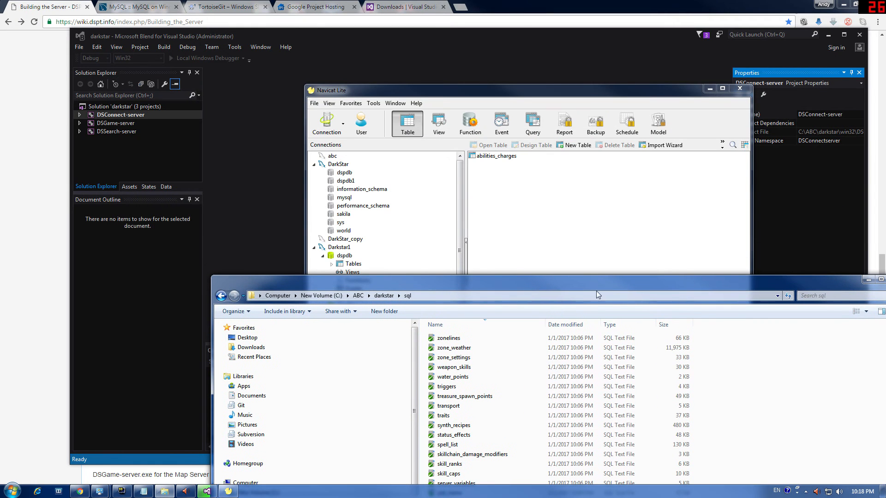
left_click(461, 324)
Step: Run abilities.sql against dspdb1 (454 queries, no errors) and refresh the table list
left_click_drag(456, 339, 520, 213)
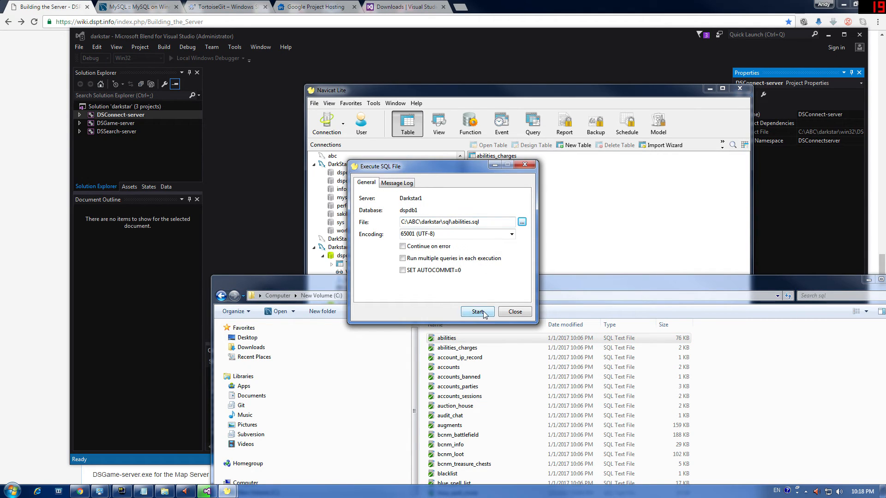
left_click(477, 311)
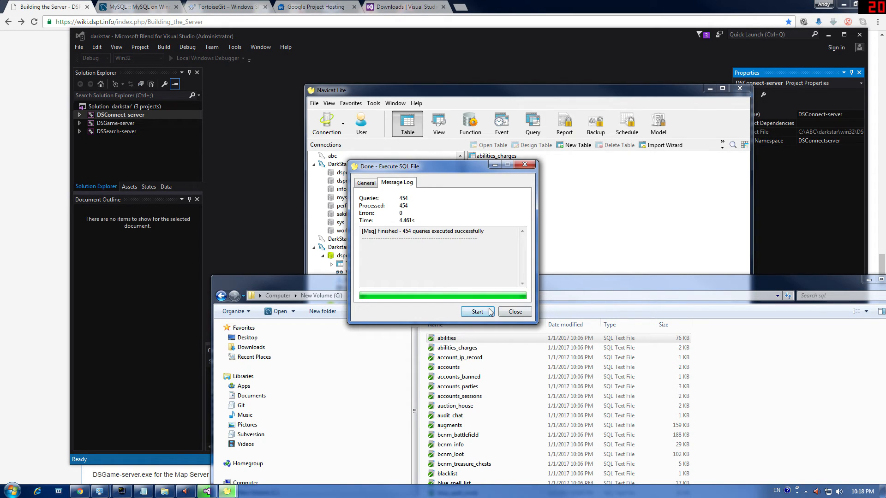
left_click(517, 314)
right_click(578, 243)
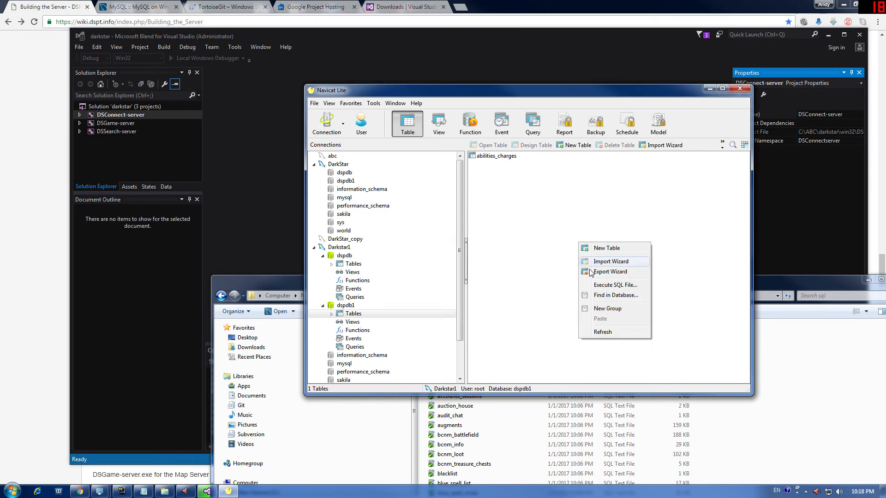
left_click(595, 333)
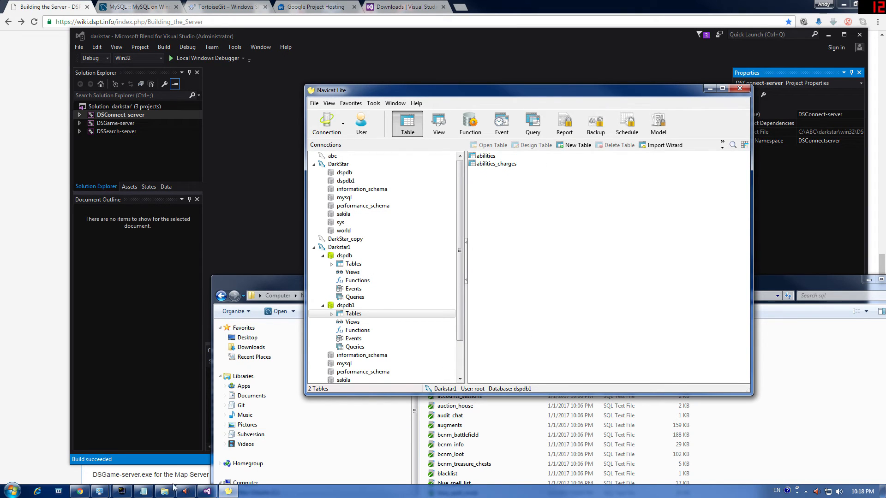
left_click(38, 149)
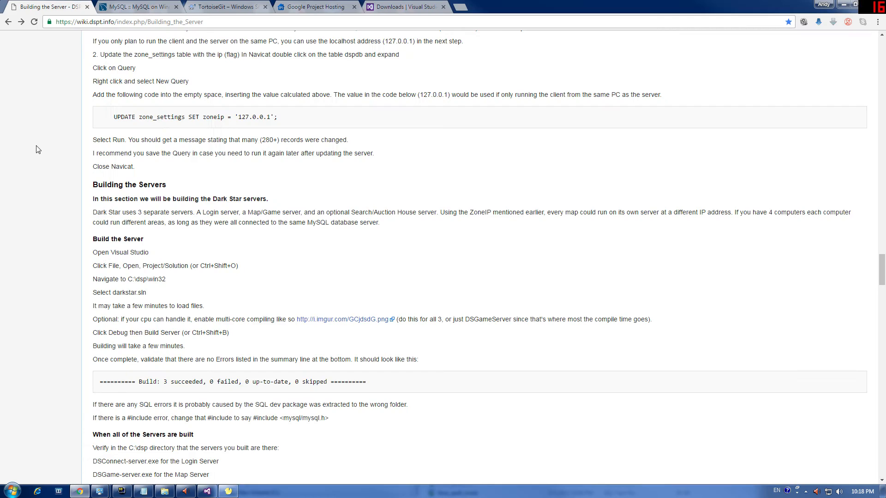
scroll(152, 295, "up", 15)
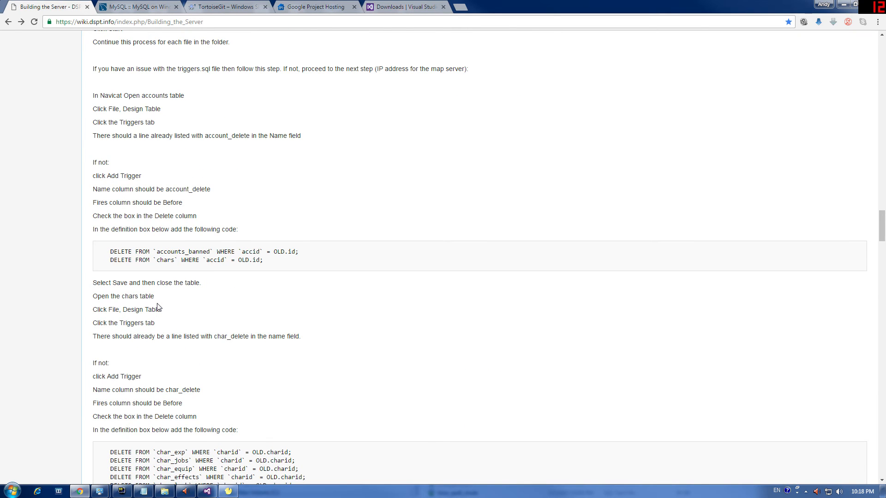
scroll(158, 307, "up", 9)
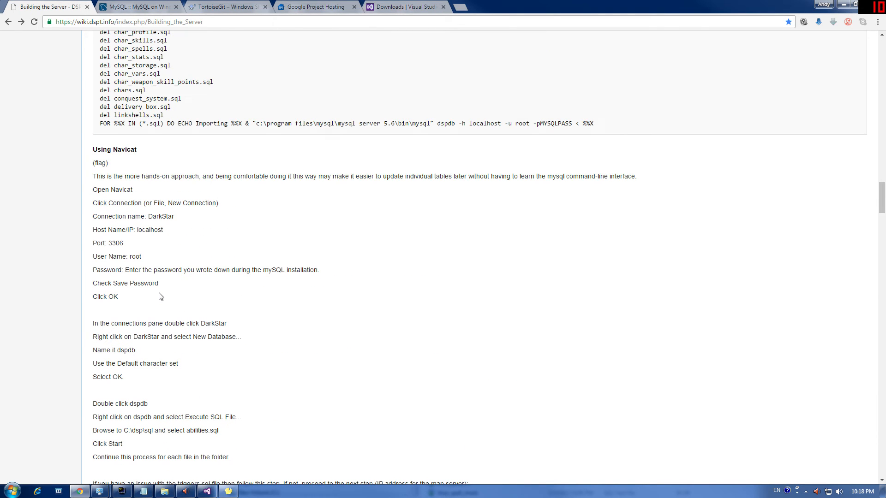
scroll(157, 299, "down", 16)
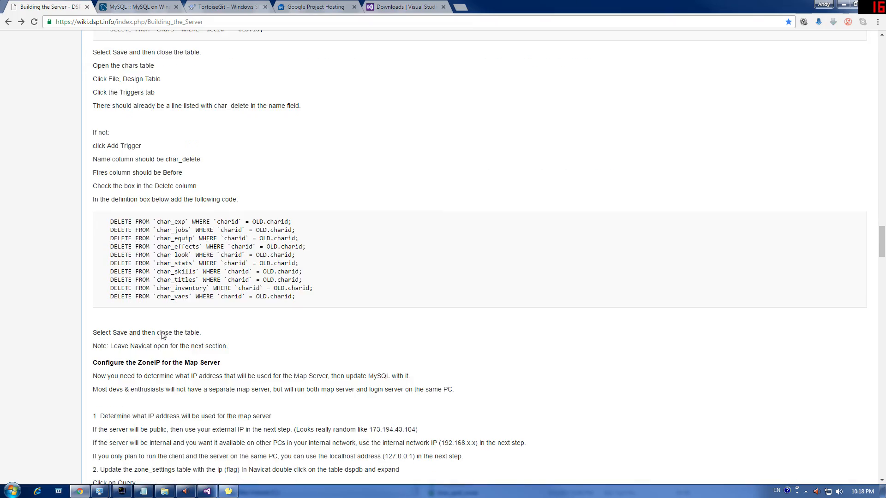
scroll(162, 336, "down", 6)
scroll(162, 335, "up", 7)
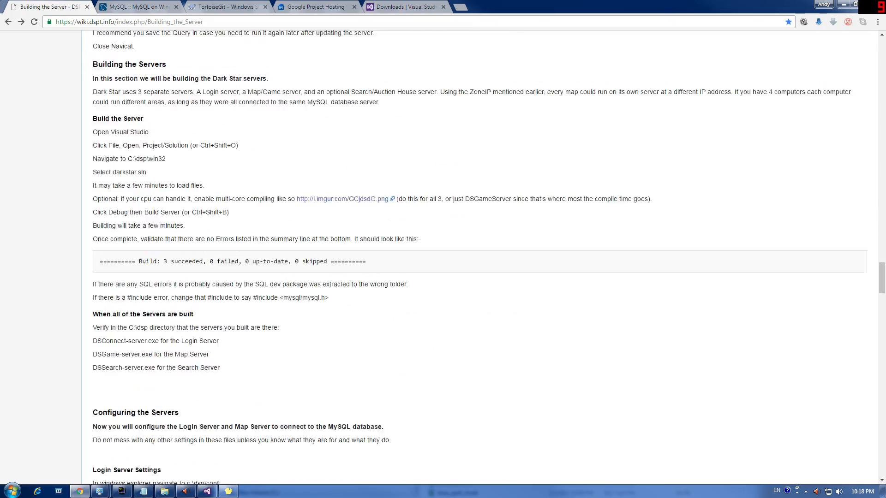
scroll(161, 336, "up", 7)
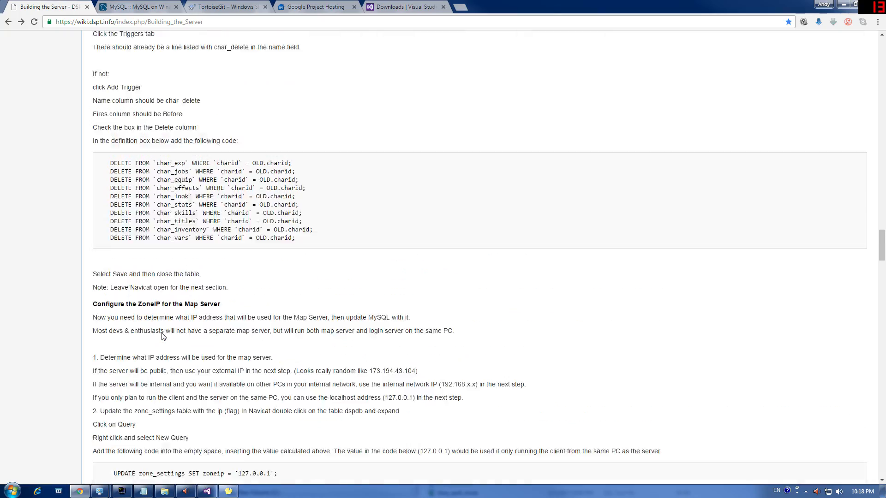
scroll(169, 336, "up", 5)
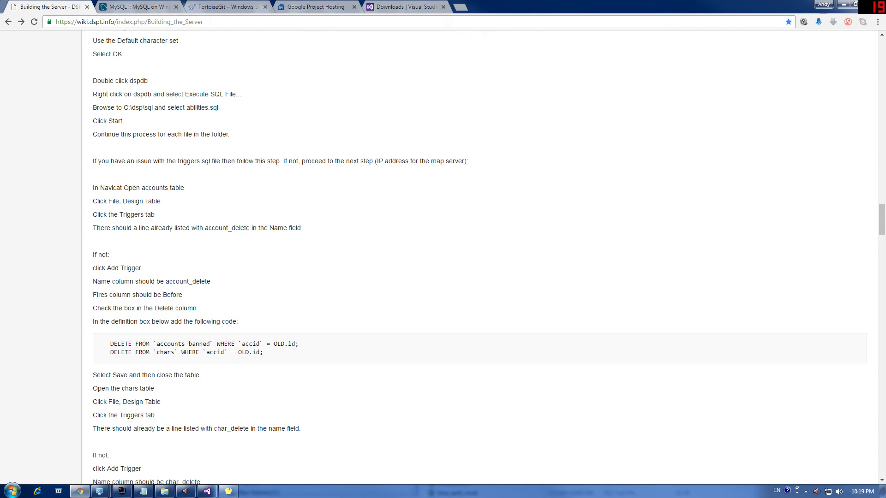
scroll(170, 221, "up", 3)
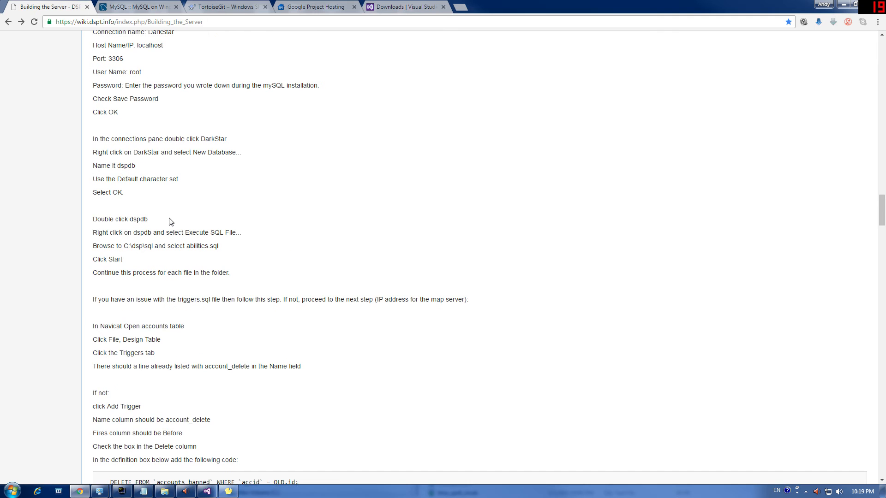
scroll(164, 342, "down", 3)
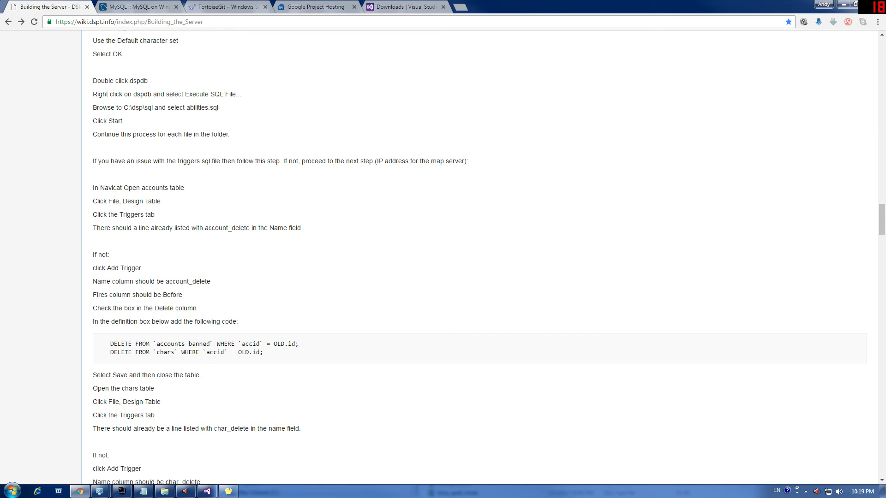
scroll(151, 340, "down", 11)
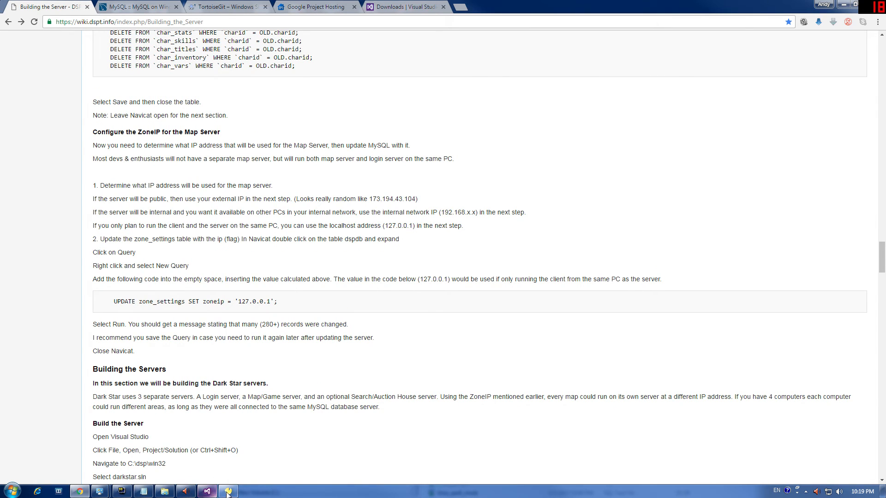
Step: Find triggers.sql in the sql folder and drop it onto Navicat for dspdb1
left_click(164, 491)
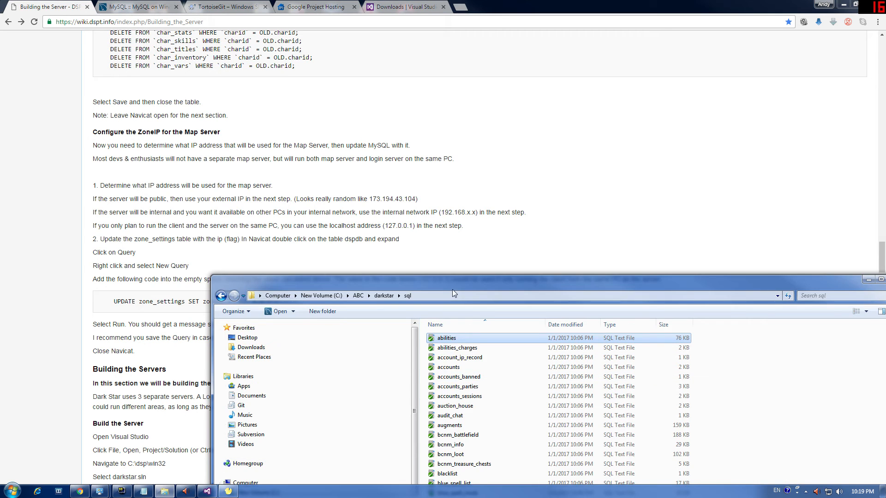
left_click(467, 278)
key("t")
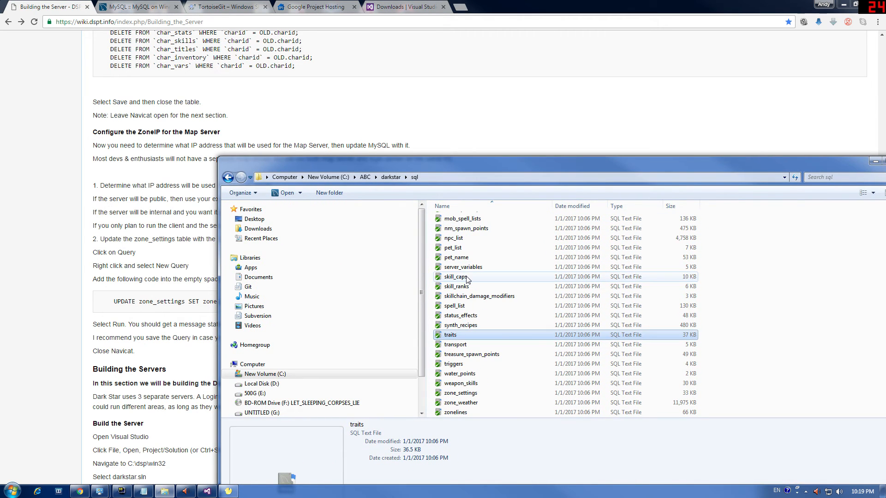
key("Down")
key("Down")
key("Down")
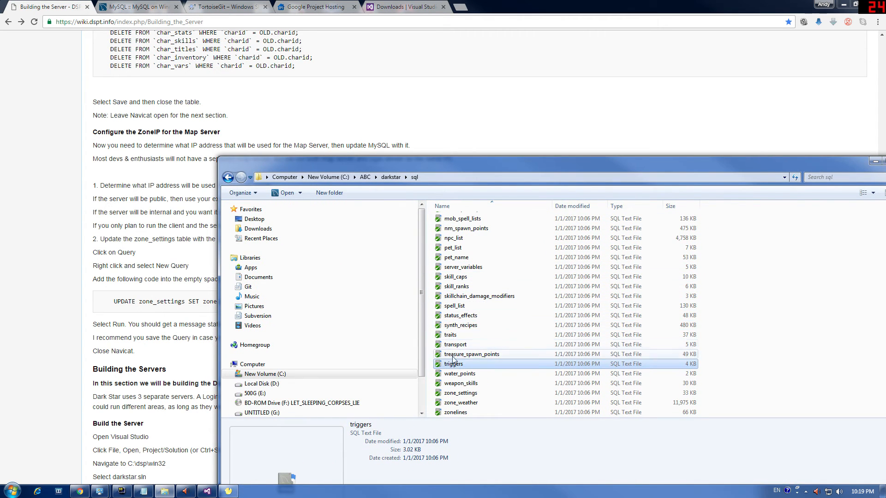
left_click(228, 491)
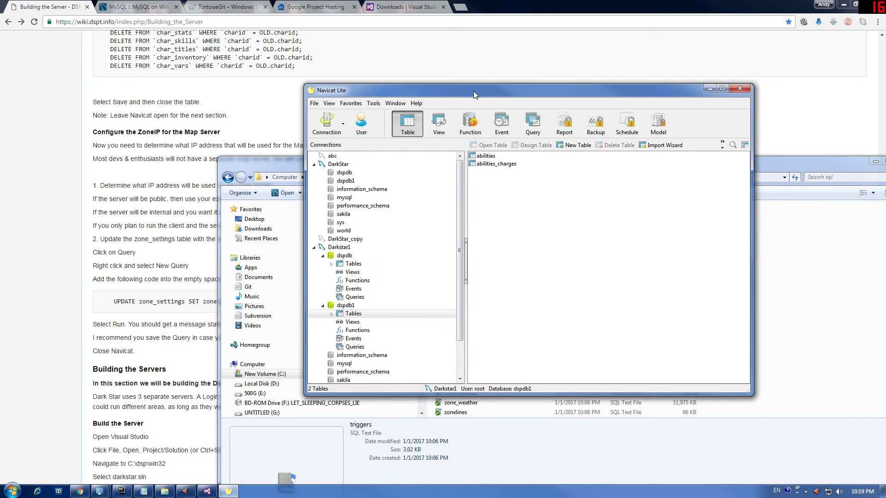
left_click_drag(473, 90, 149, 67)
left_click_drag(396, 335, 396, 335)
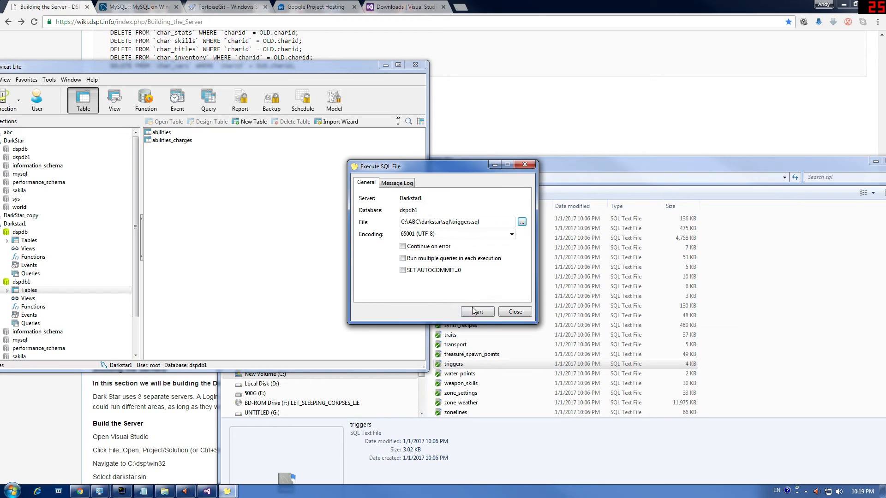
Step: Run the triggers.sql import repeatedly; it fails each time and the error reports are dismissed
left_click(475, 311)
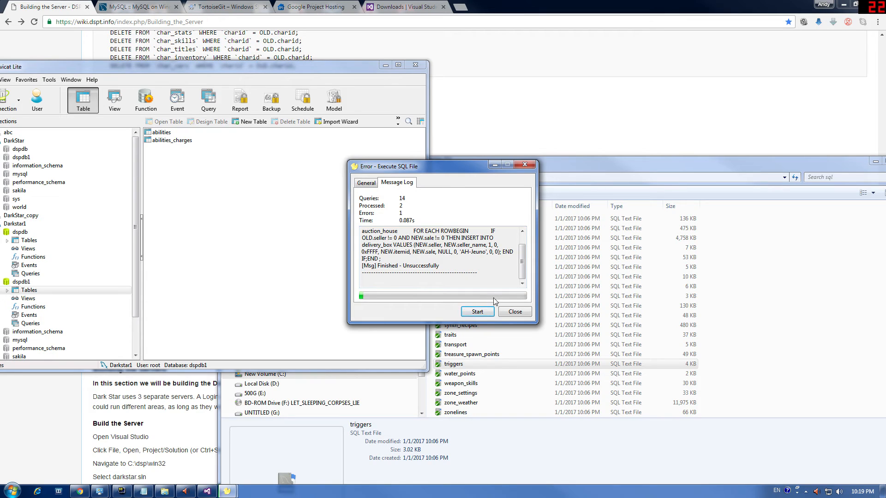
left_click(522, 231)
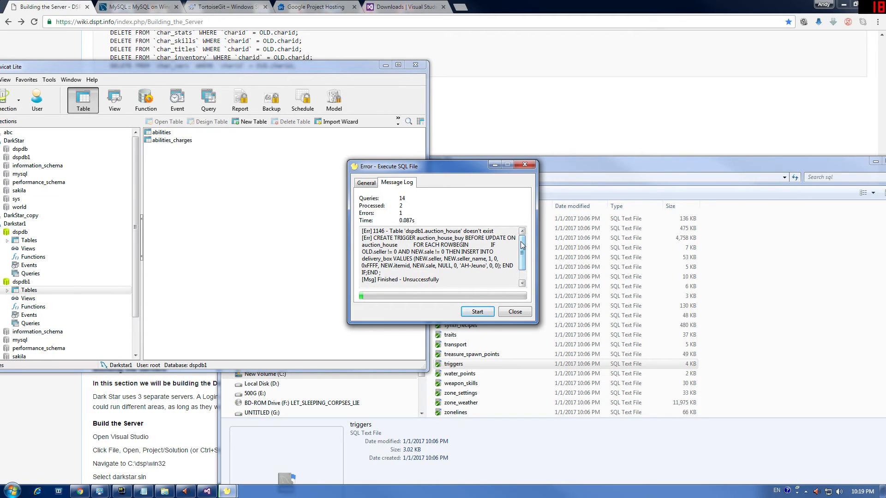
left_click(365, 184)
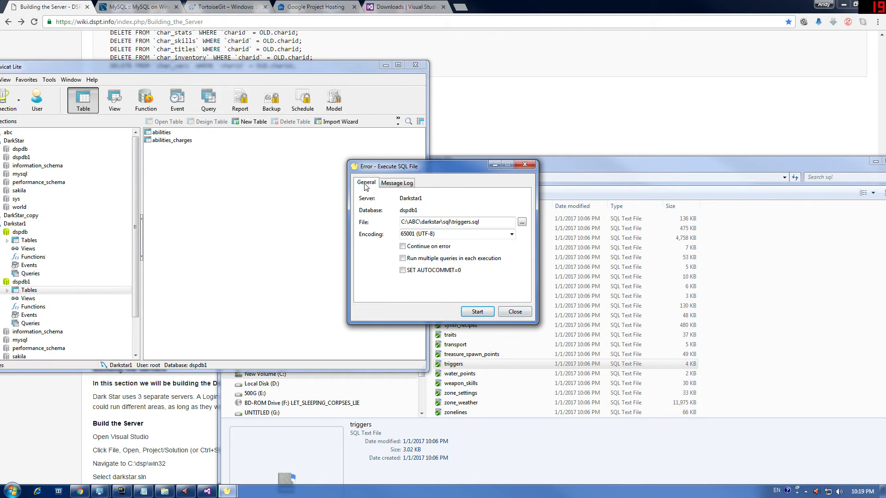
left_click(478, 312)
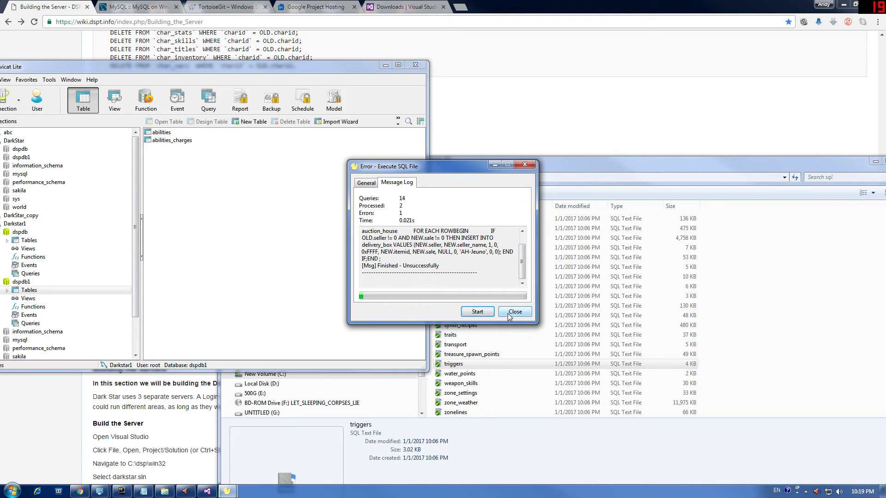
left_click(513, 312)
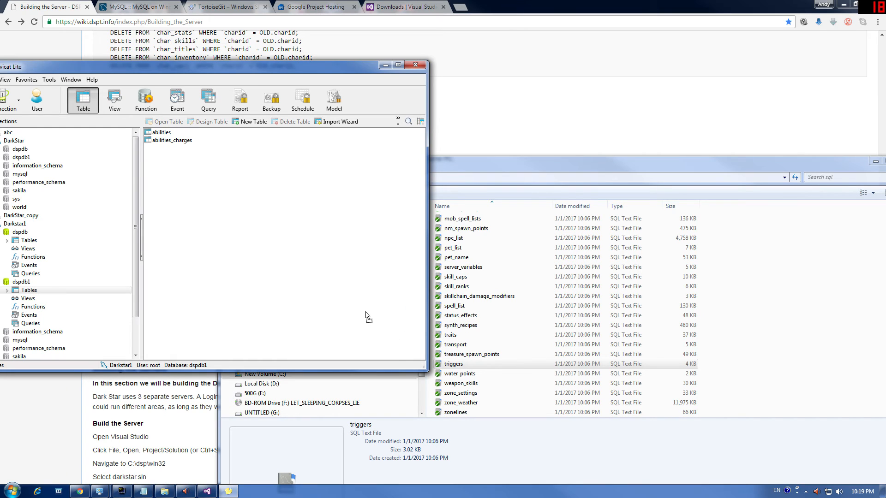
left_click_drag(368, 317, 366, 315)
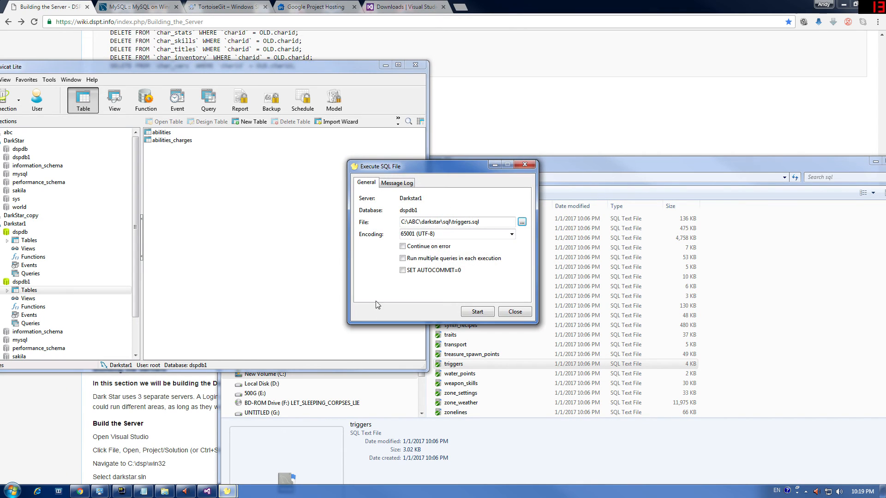
left_click(478, 311)
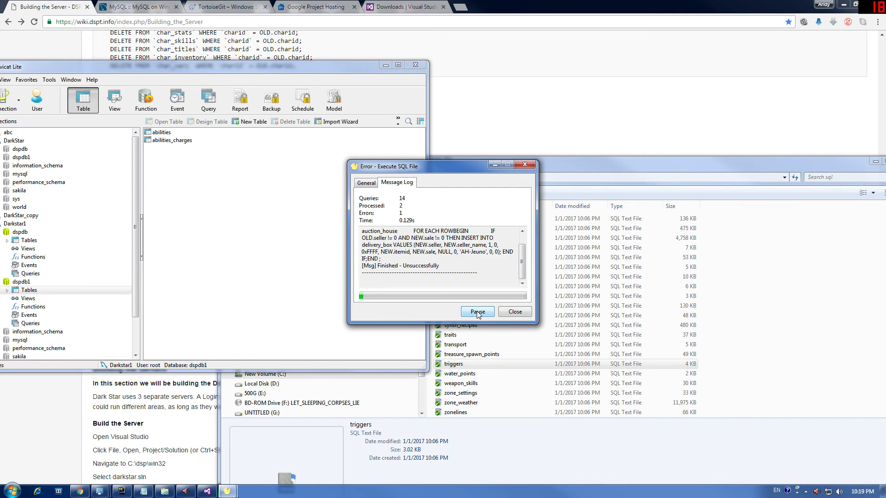
left_click(514, 314)
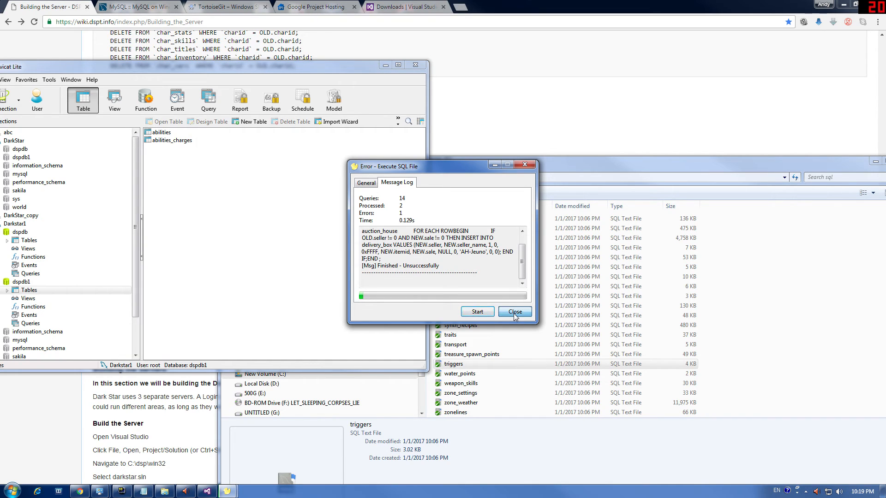
Step: Import treasure_spawn_points.sql into dspdb1 (490 queries, no errors)
left_click(468, 354)
left_click_drag(469, 355, 326, 296)
left_click(476, 312)
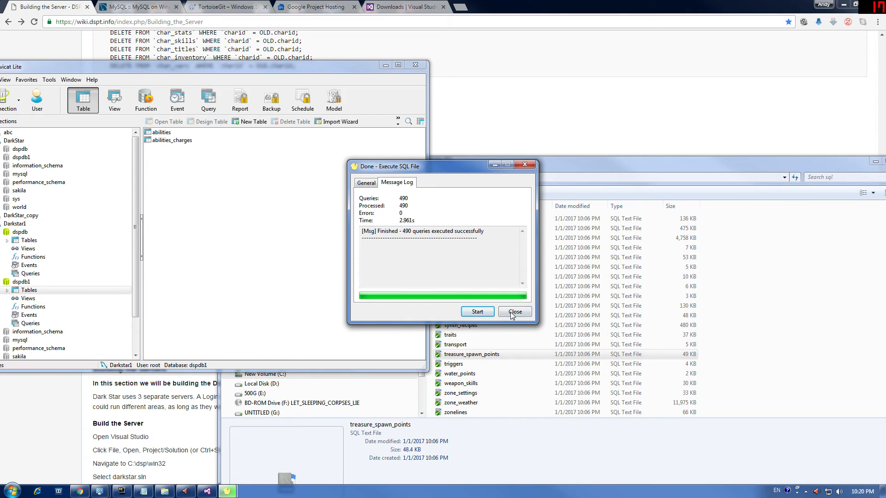
left_click(514, 312)
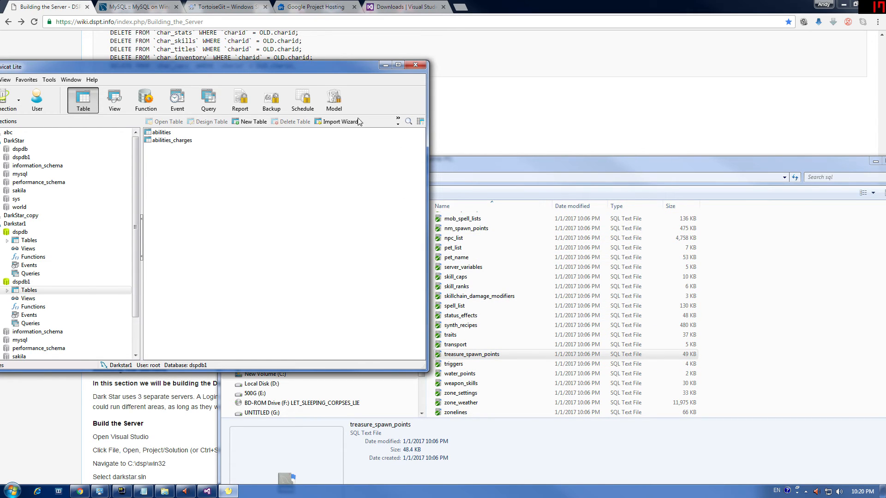
Step: Bring the DSPT Wiki guide forward at its triggers.sql fix instructions
left_click_drag(322, 70, 125, 280)
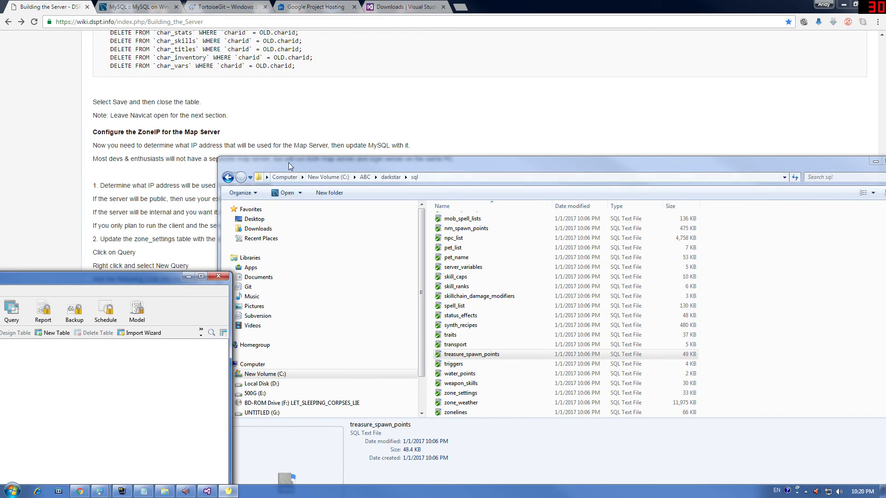
left_click_drag(291, 161, 416, 226)
left_click(397, 184)
scroll(396, 185, "up", 1)
scroll(261, 256, "up", 15)
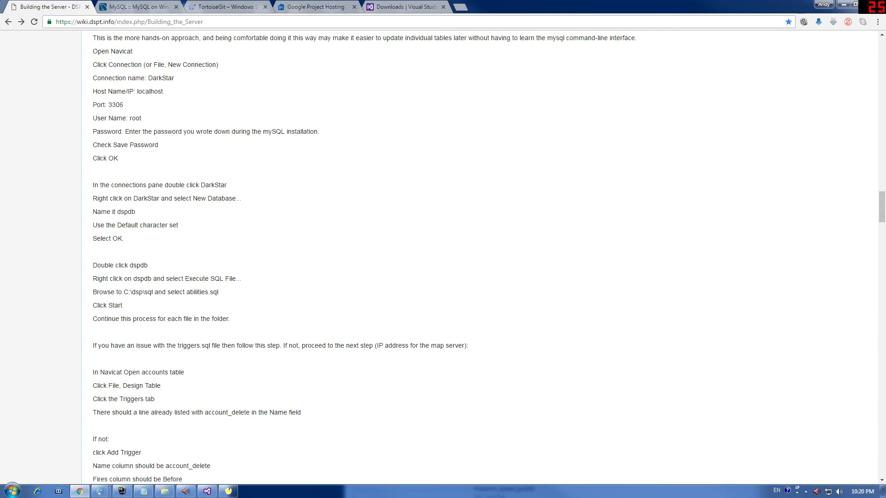
scroll(159, 372, "up", 1)
scroll(159, 372, "down", 6)
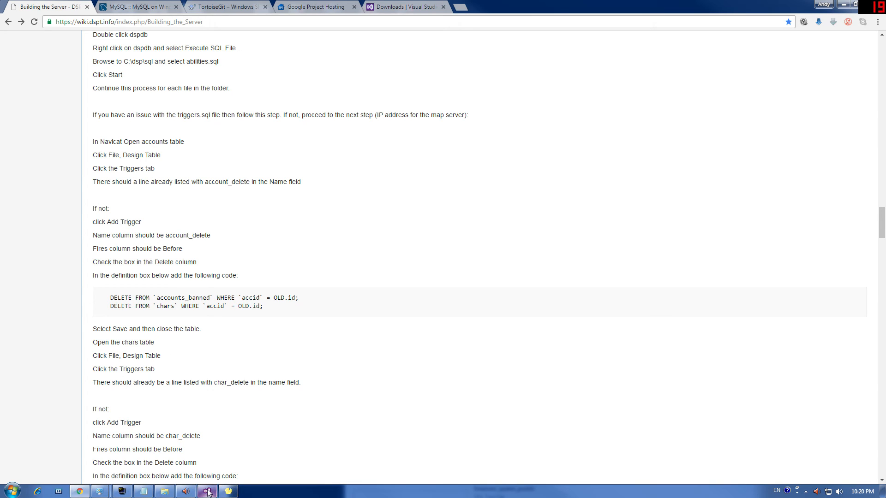
Step: Restore the Navicat database window and move it to the screen centre
mouse_move(202, 493)
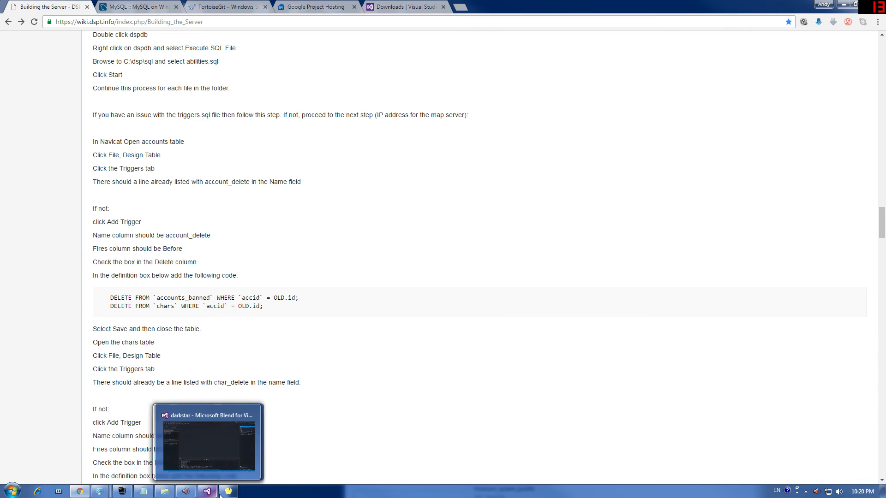
left_click(222, 493)
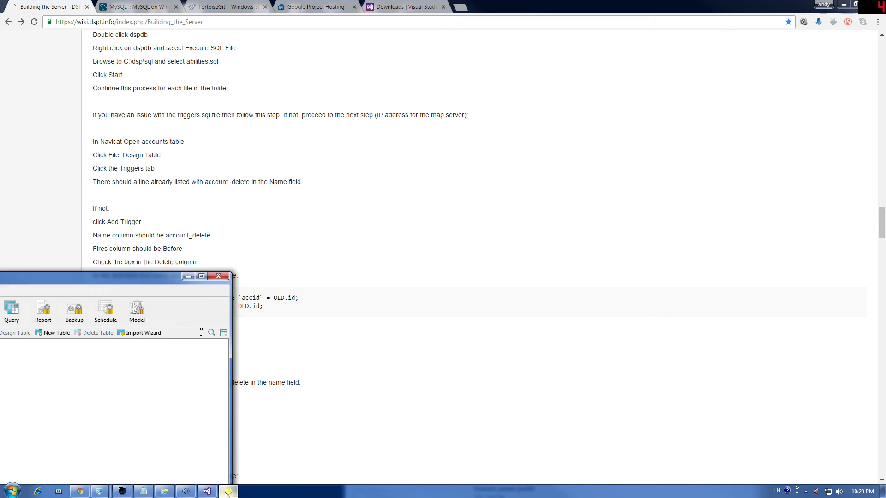
left_click_drag(137, 275, 648, 82)
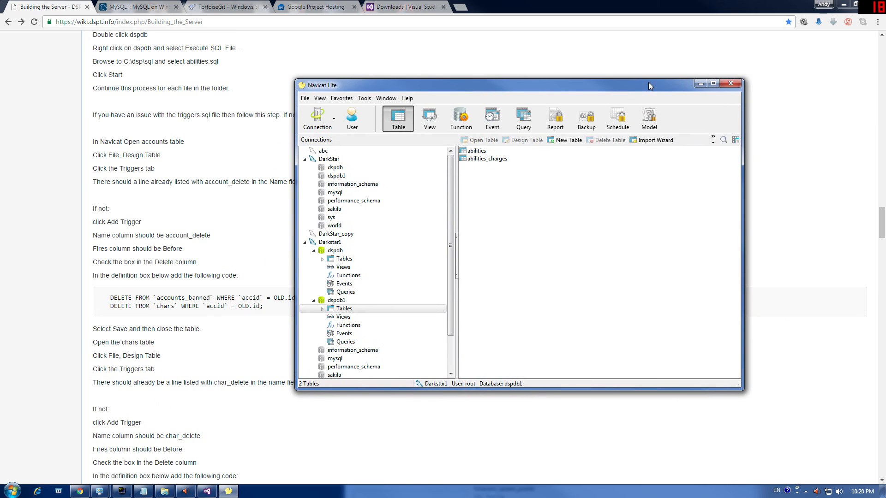
Step: Scroll the wiki to 'Building the Servers' and bring up the darkstar solution's build output
left_click(167, 376)
scroll(167, 377, "down", 6)
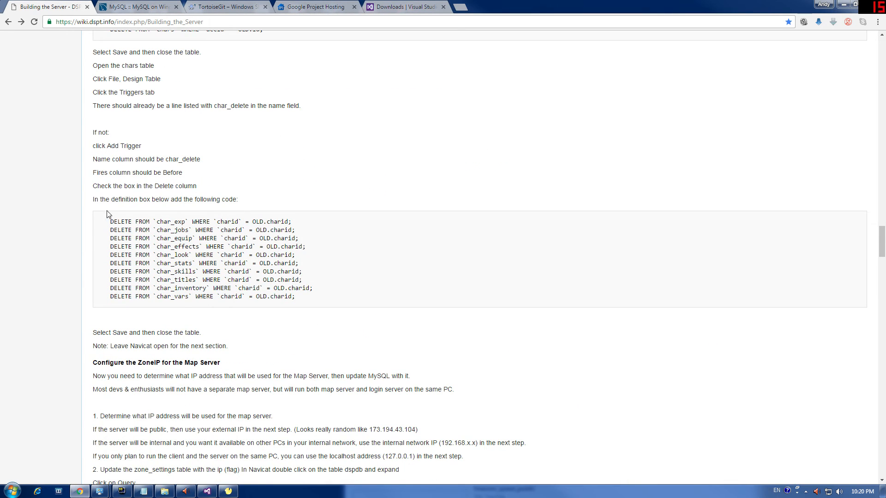
scroll(229, 294, "down", 10)
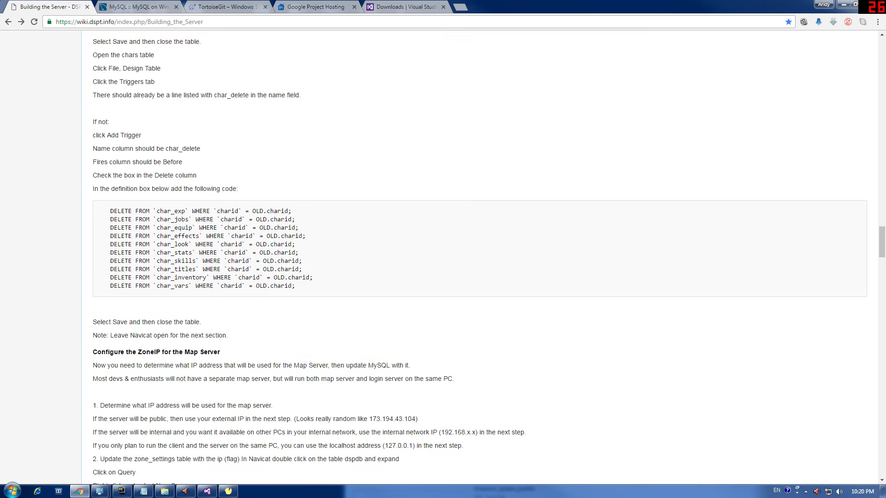
scroll(230, 294, "down", 1)
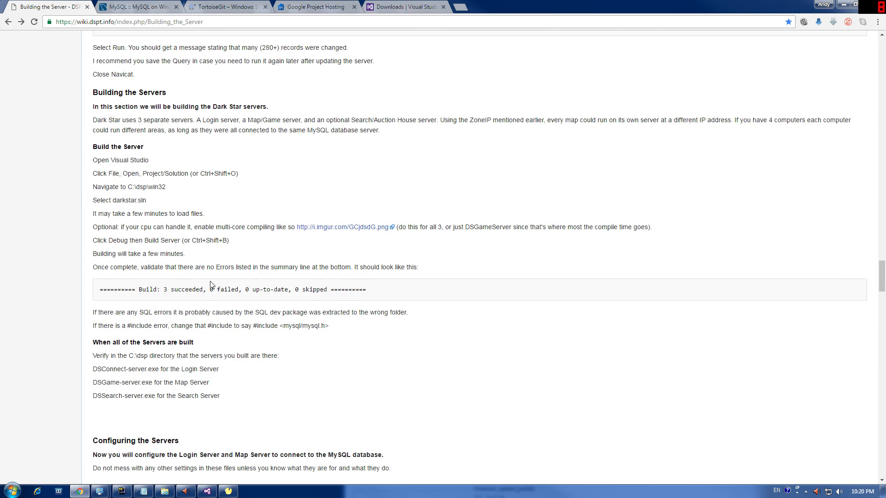
scroll(158, 353, "down", 2)
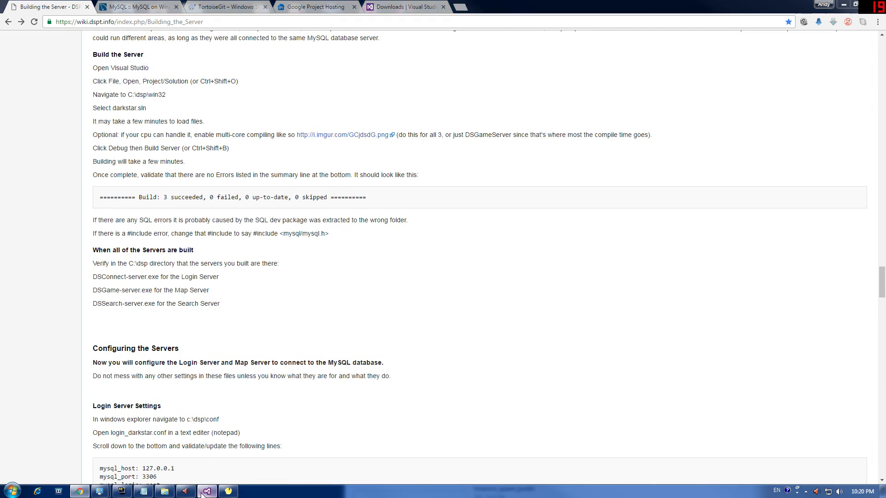
left_click(207, 491)
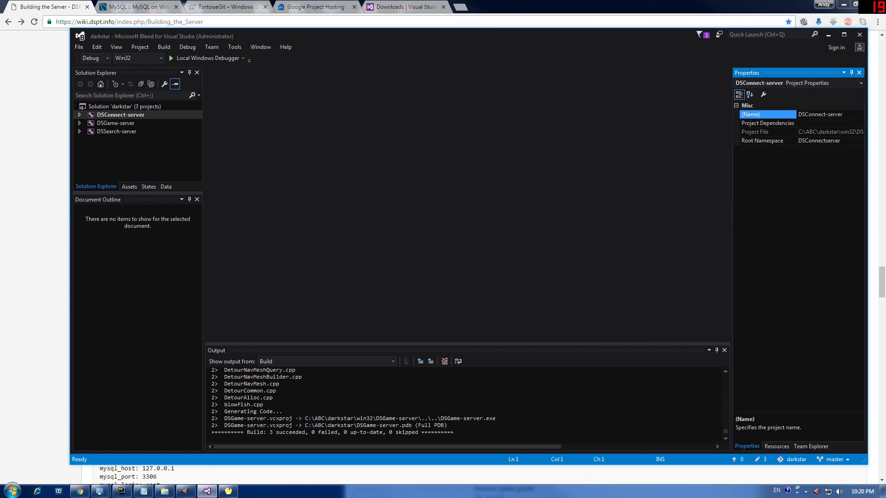
Step: Open the darkstar folder in Explorer and find the DSConnect, DSGame and DSSearch server programs
left_click(165, 491)
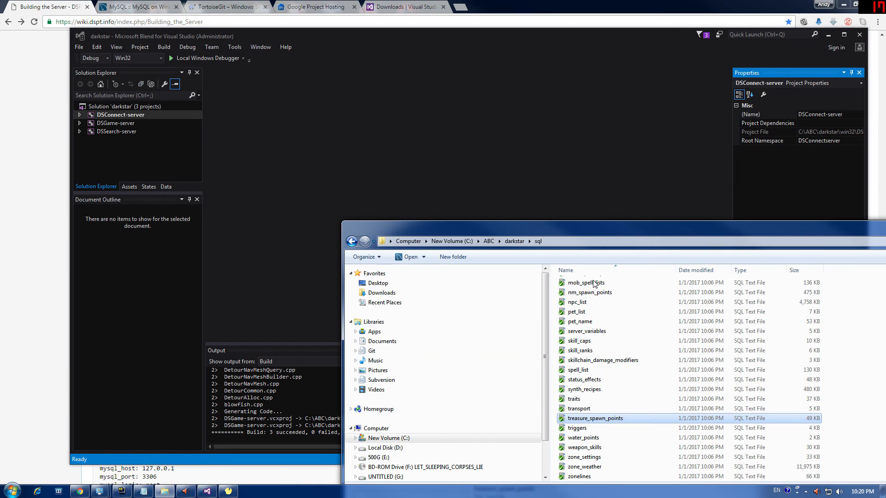
left_click_drag(601, 237, 412, 96)
scroll(365, 87, "up", 5)
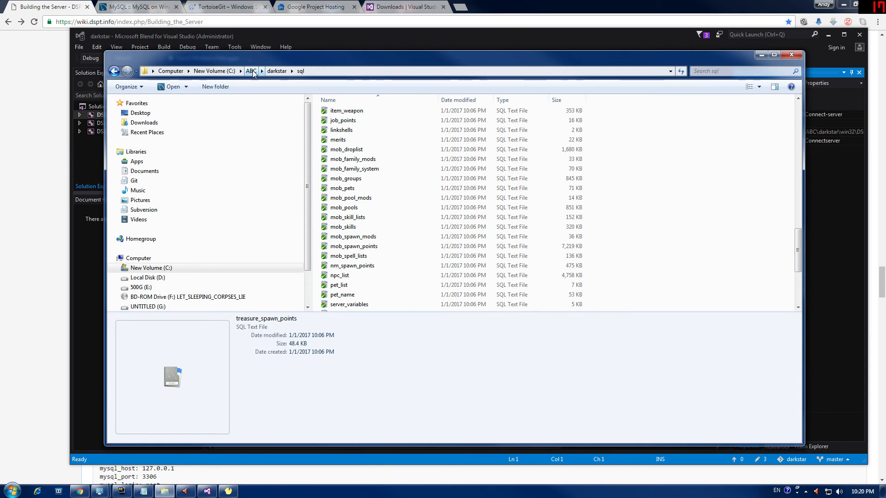
left_click(277, 71)
scroll(402, 251, "down", 4)
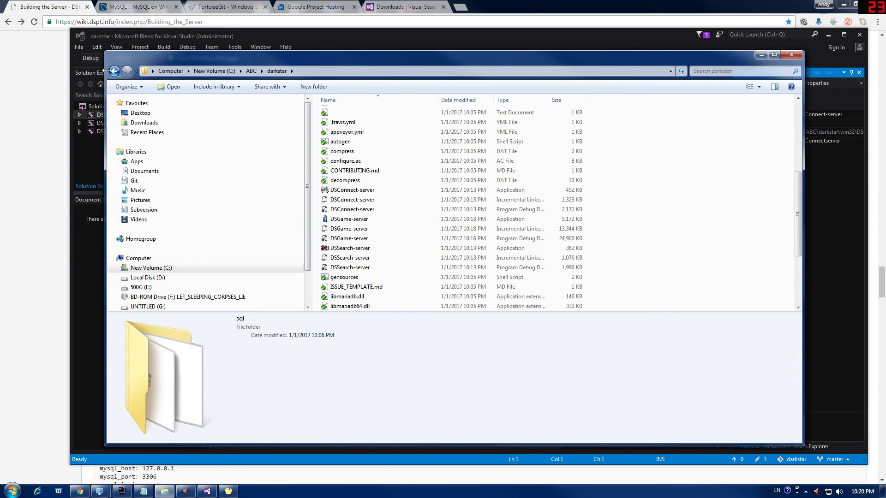
Step: Return to the wiki's server settings: mysql_host 127.0.0.1, port 3306, database dspdb
left_click_drag(143, 60, 123, 60)
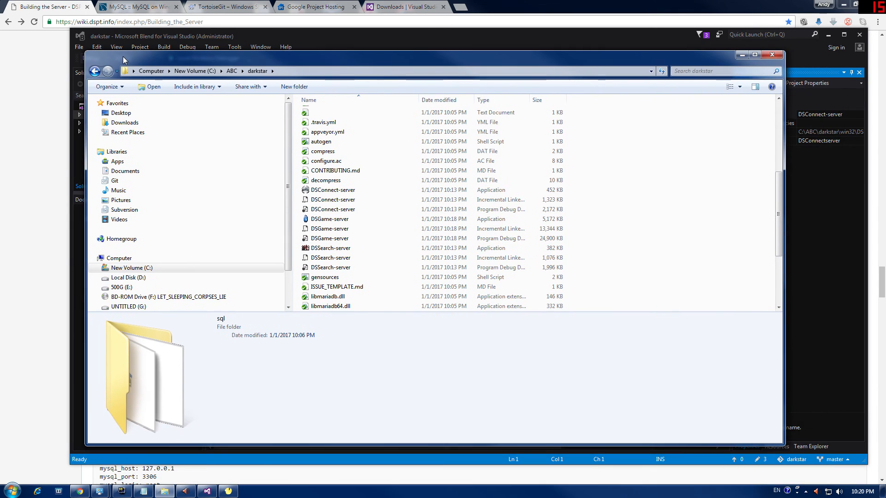
left_click(44, 142)
scroll(182, 260, "down", 6)
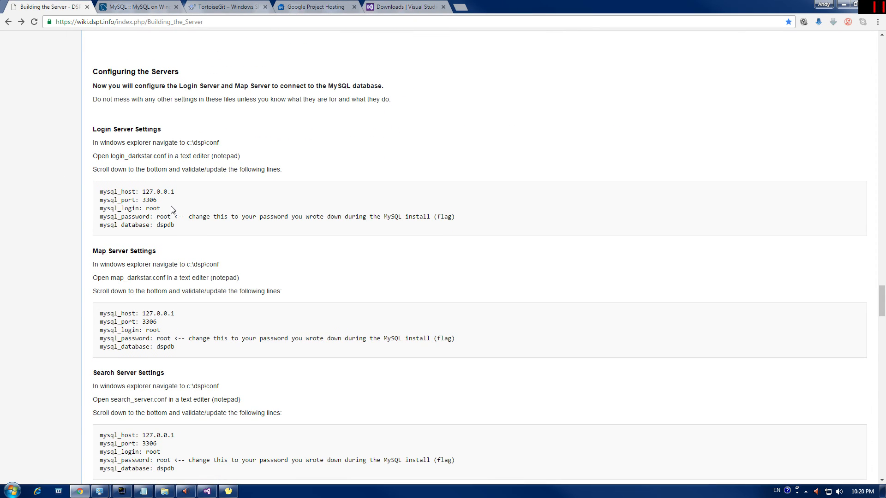
Step: Read down the wiki past 'Starting the Servers' and 'Forward Ports', then bring back the darkstar folder
scroll(171, 209, "down", 1)
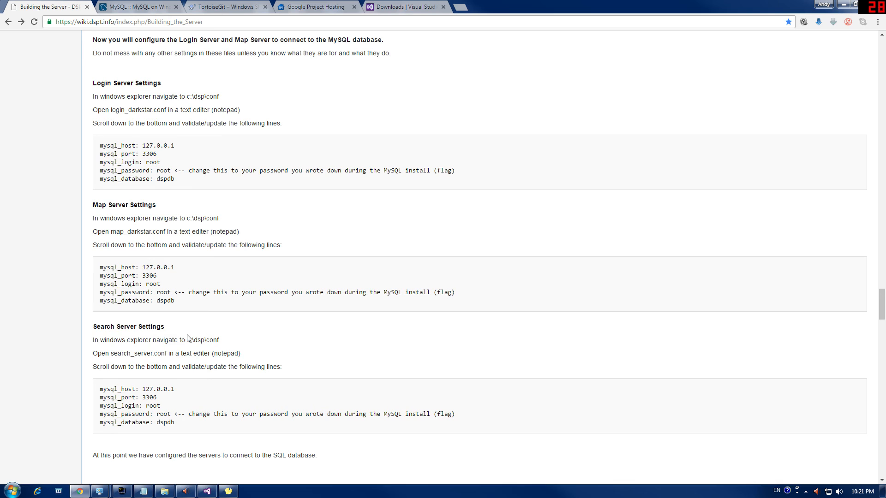
scroll(187, 338, "down", 10)
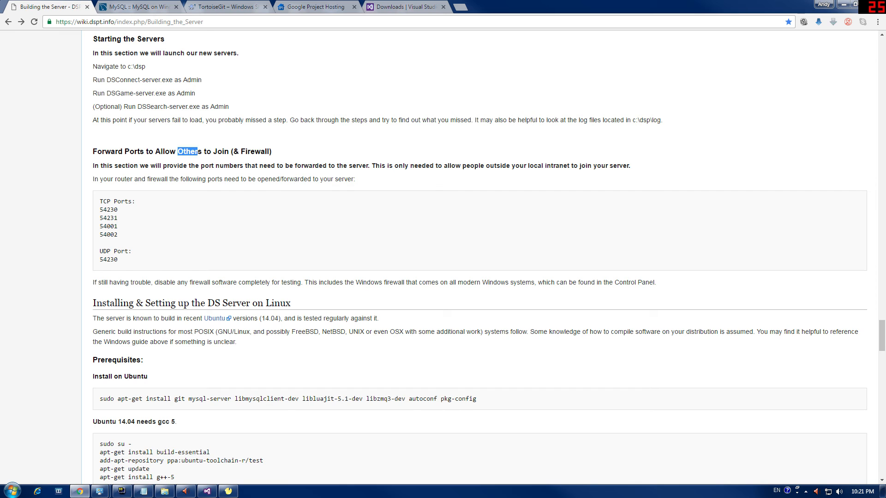
scroll(187, 381, "down", 4)
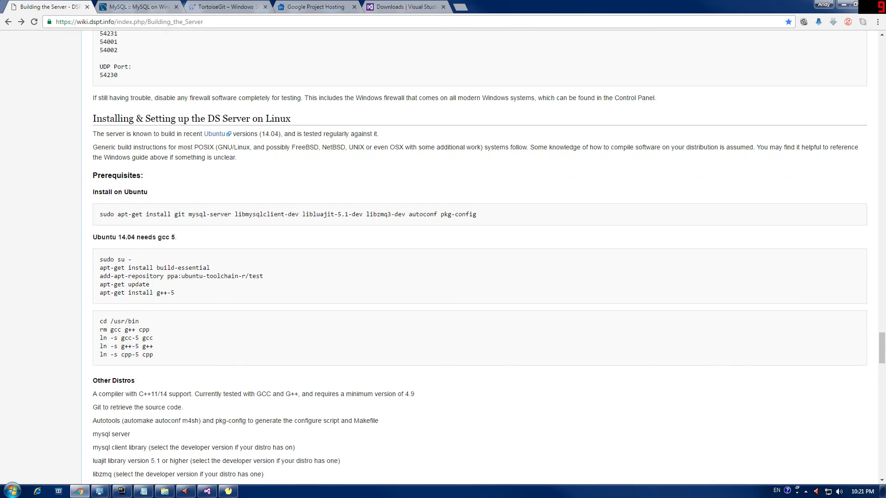
mouse_move(232, 492)
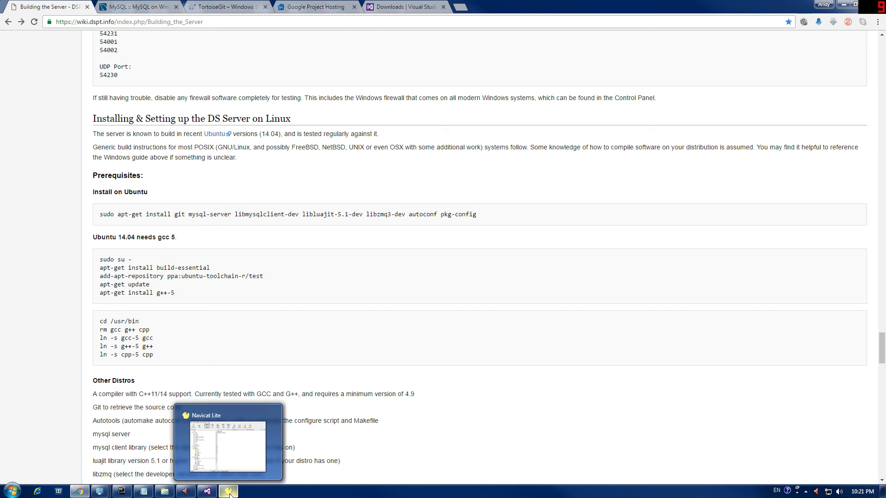
left_click(164, 491)
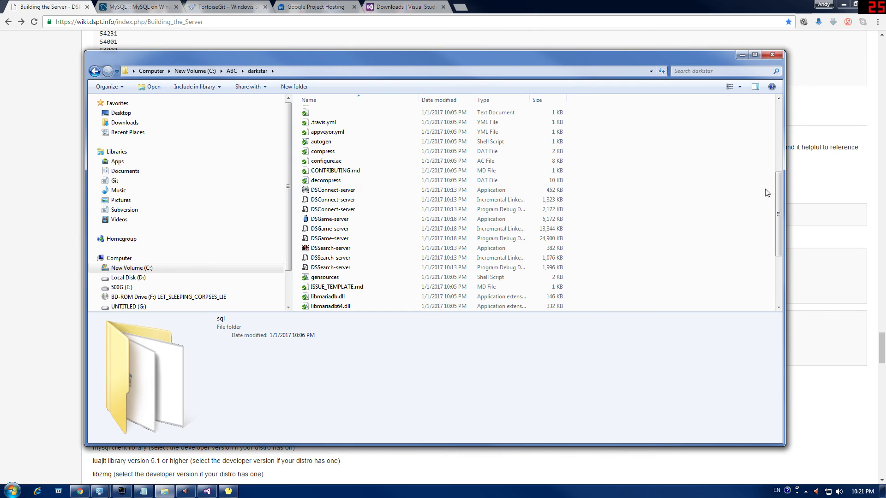
Step: Launch DSConnect-server, then DSGame-server, from the darkstar folder
mouse_move(780, 189)
left_mouse_down()
mouse_move(779, 229)
mouse_move(780, 194)
left_mouse_up()
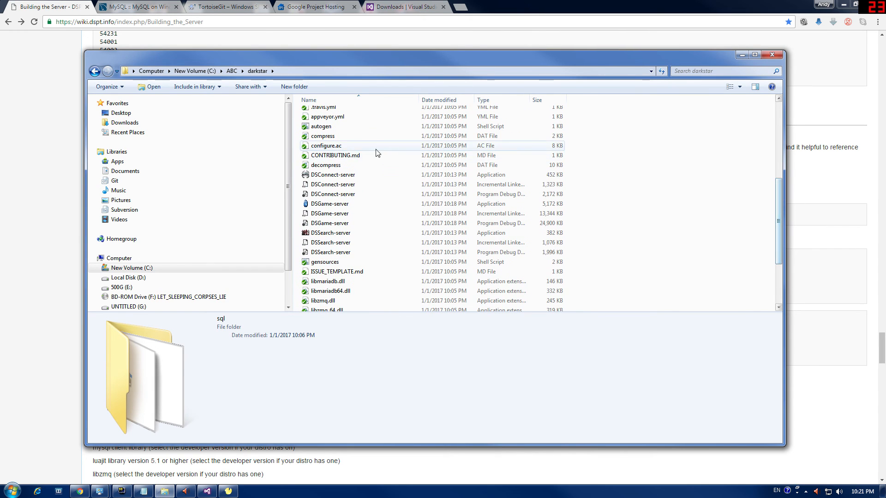
double_click(335, 177)
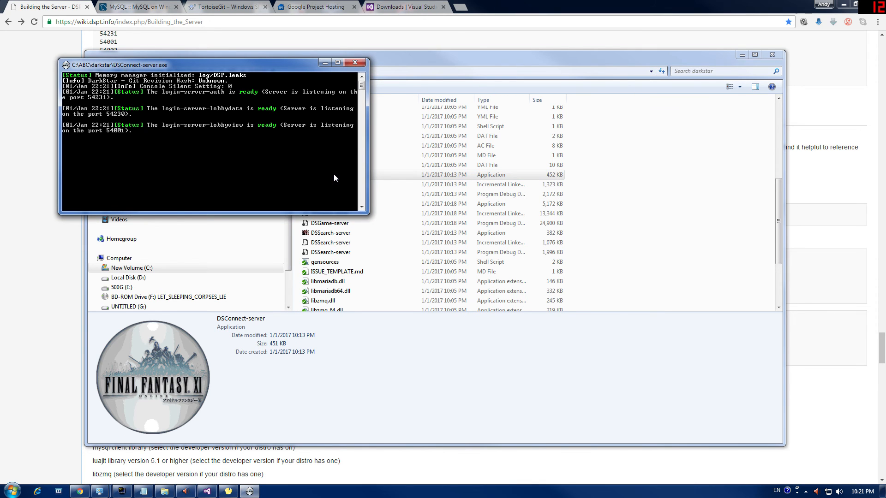
left_click(420, 195)
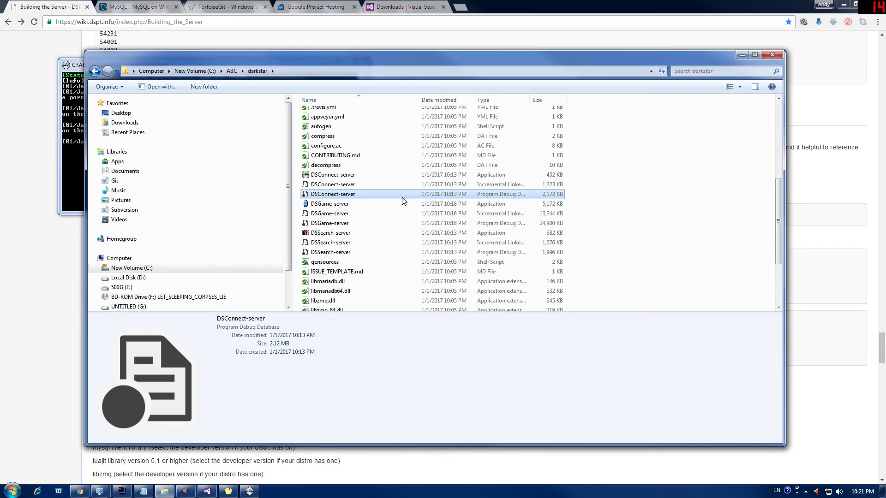
left_click(405, 203)
left_click_drag(322, 59, 404, 187)
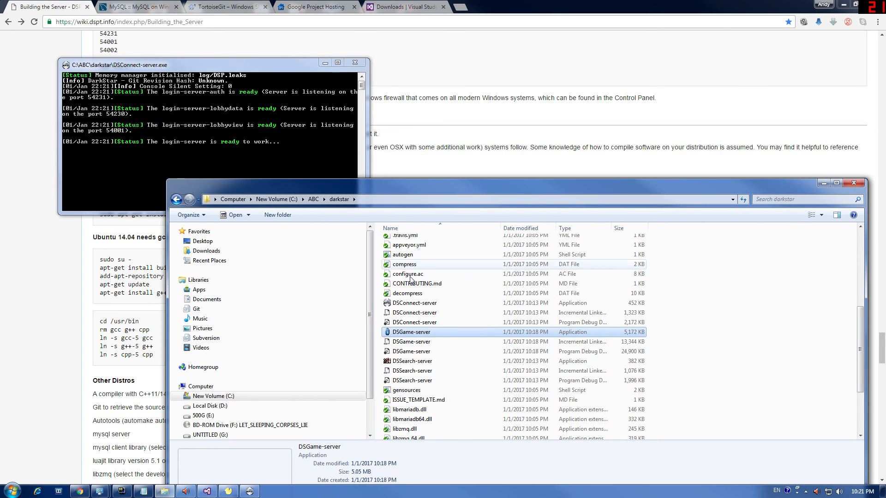
double_click(411, 333)
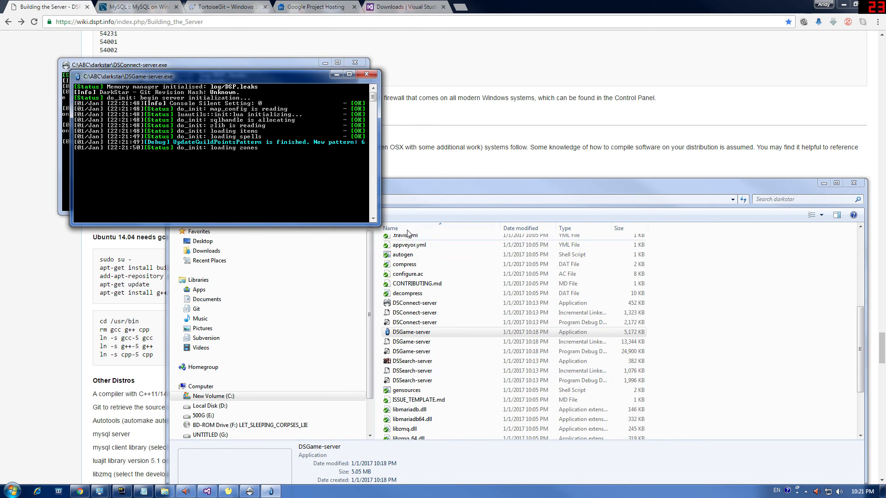
Step: Look inside the sql folder and return to the darkstar folder listing
left_click(433, 192)
left_click(176, 199)
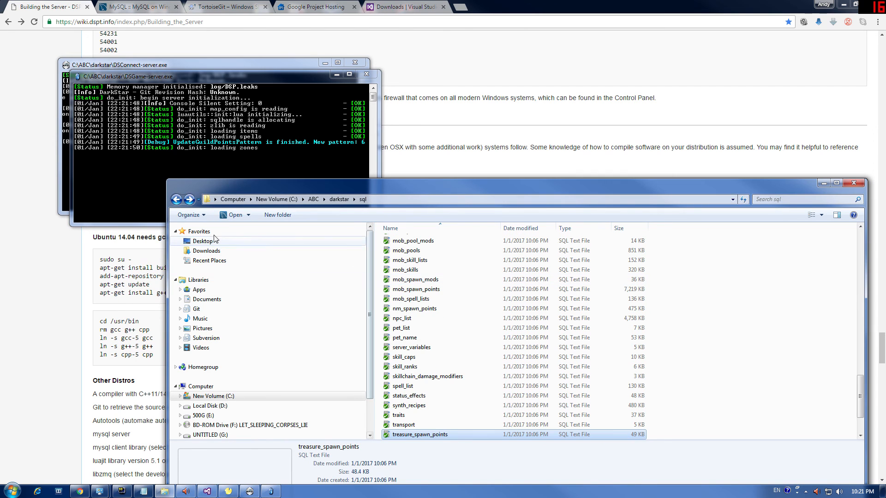
left_click(175, 199)
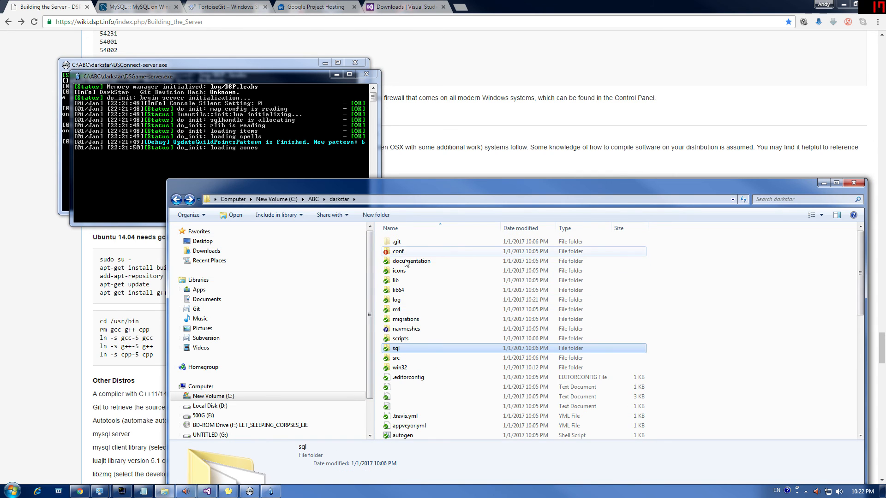
left_click_drag(391, 184, 408, 130)
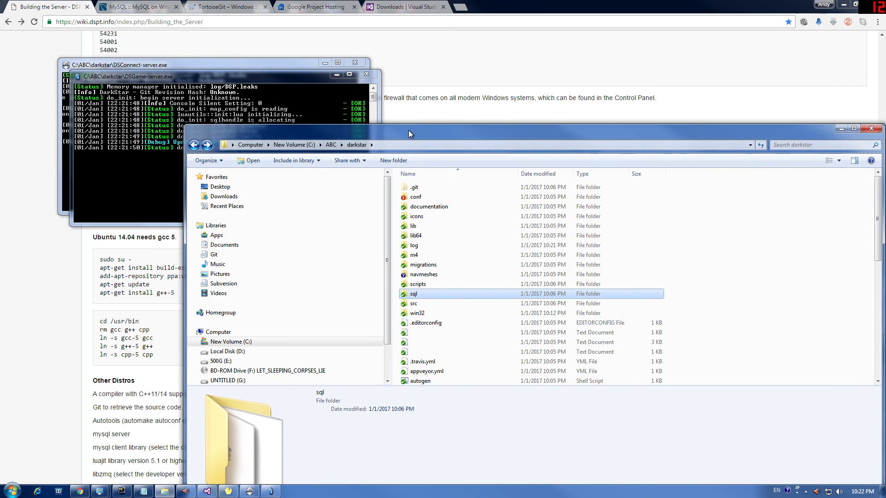
left_click(159, 160)
left_click_drag(445, 134, 552, 137)
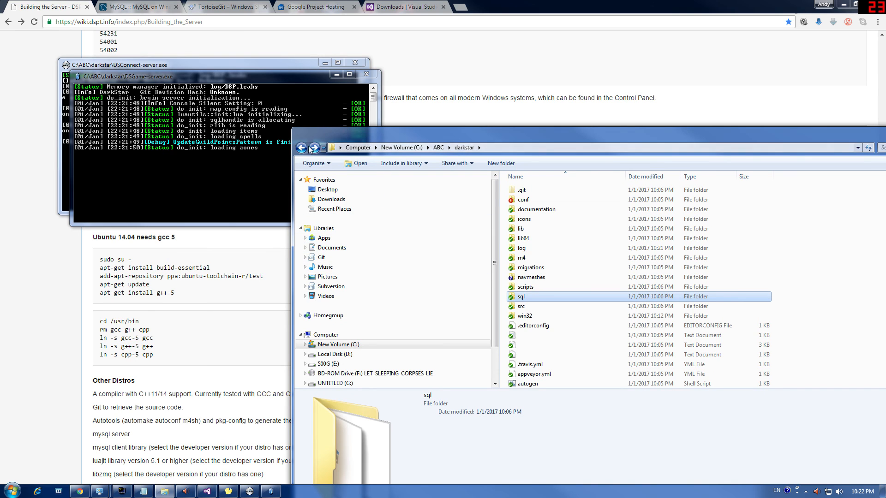
key("Return")
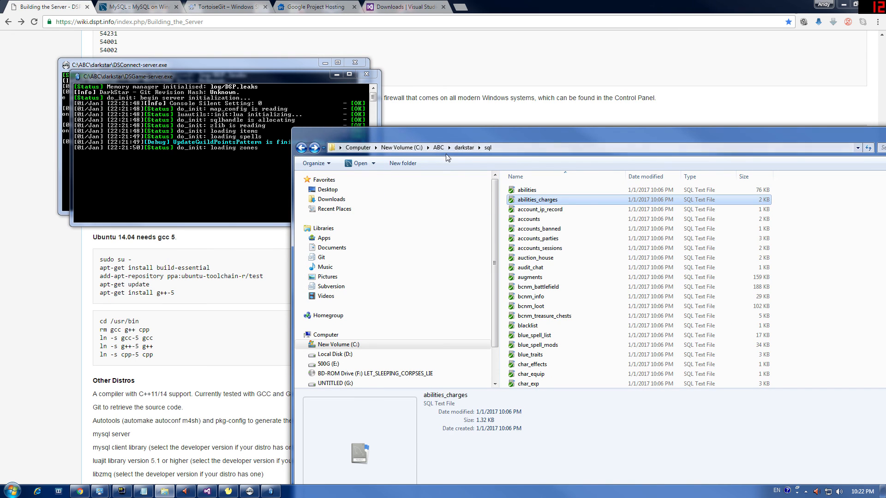
left_click(464, 147)
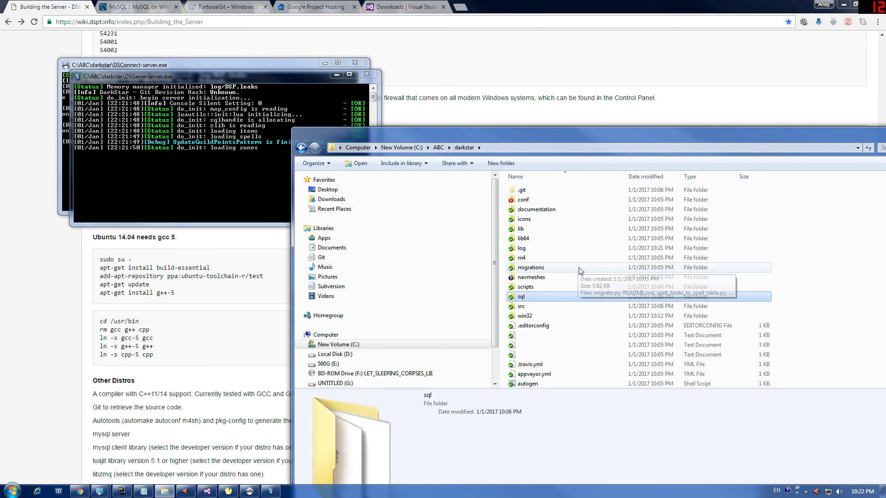
Step: Start the DSSearch-server application from the darkstar folder
left_click(530, 267)
scroll(537, 275, "down", 7)
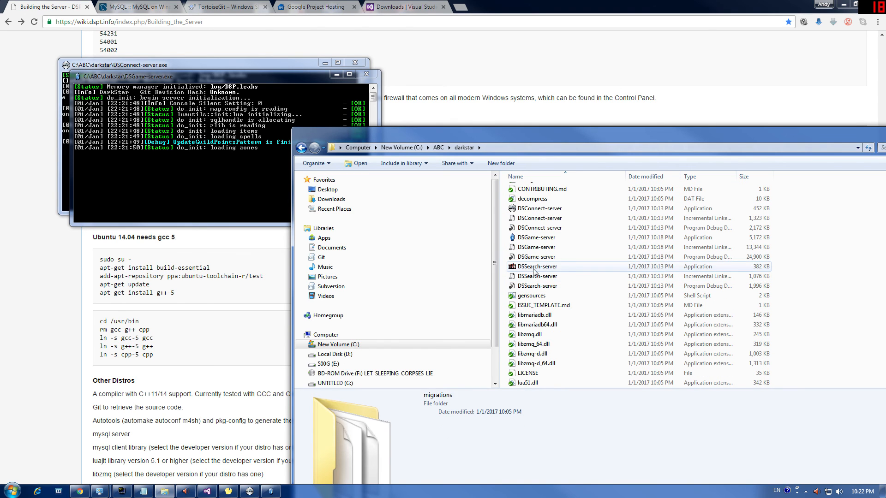
double_click(535, 266)
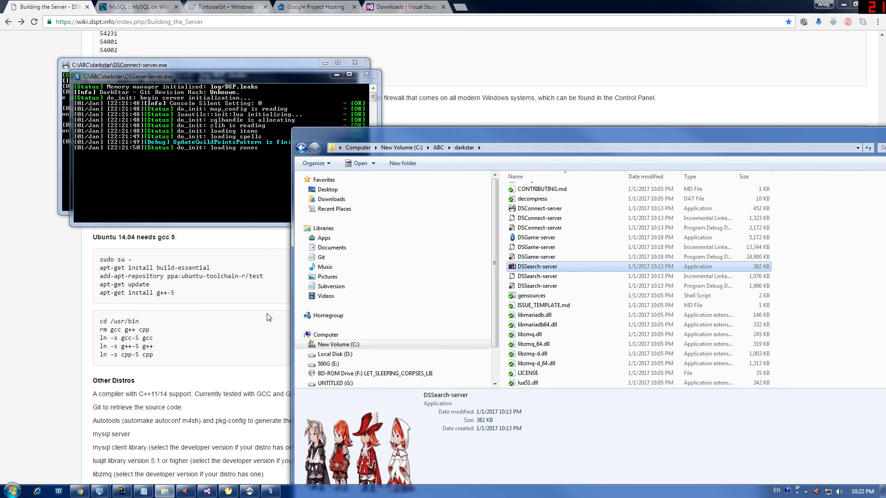
Step: Get the DSSearch-server console running, glance into migrations, and return to darkstar
double_click(563, 271)
scroll(550, 297, "up", 5)
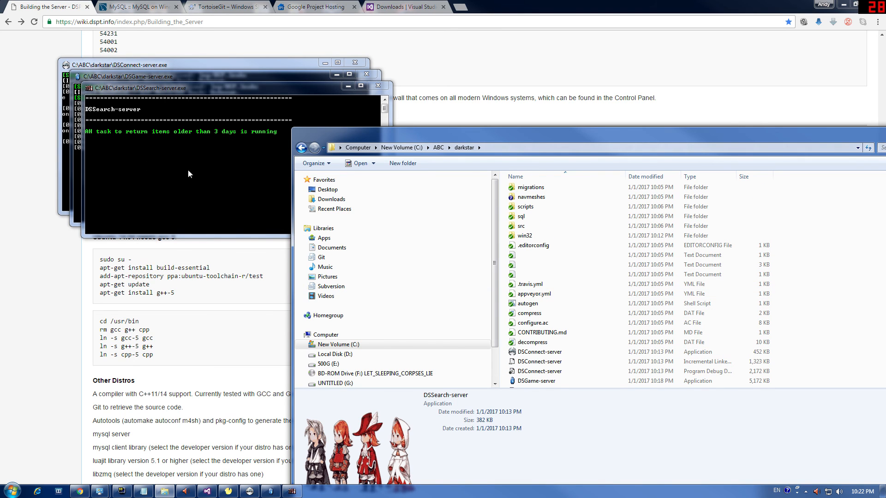
scroll(534, 288, "up", 3)
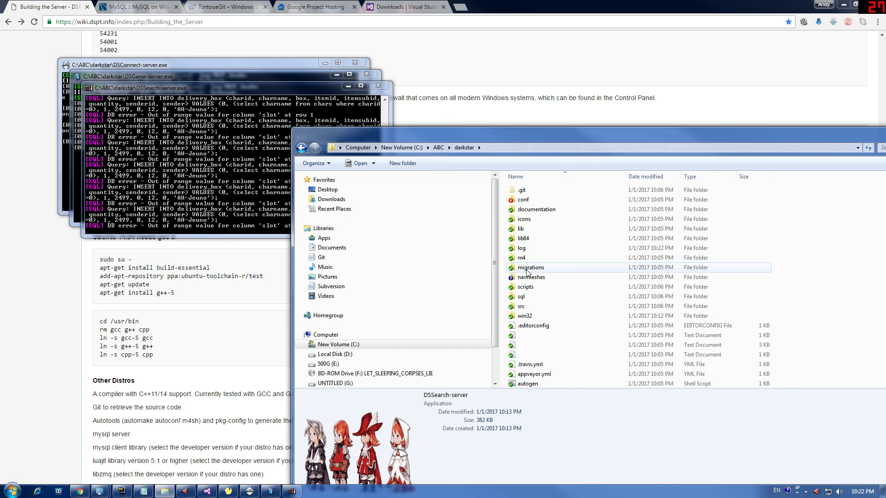
double_click(529, 268)
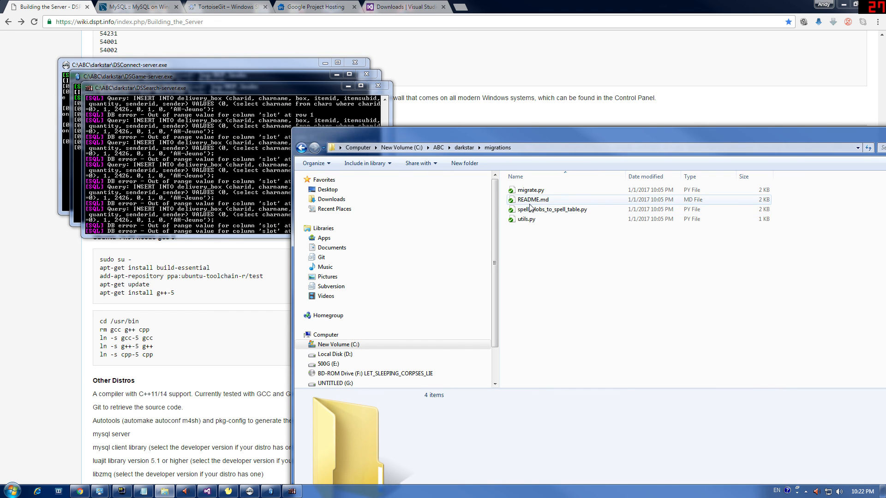
left_click(301, 148)
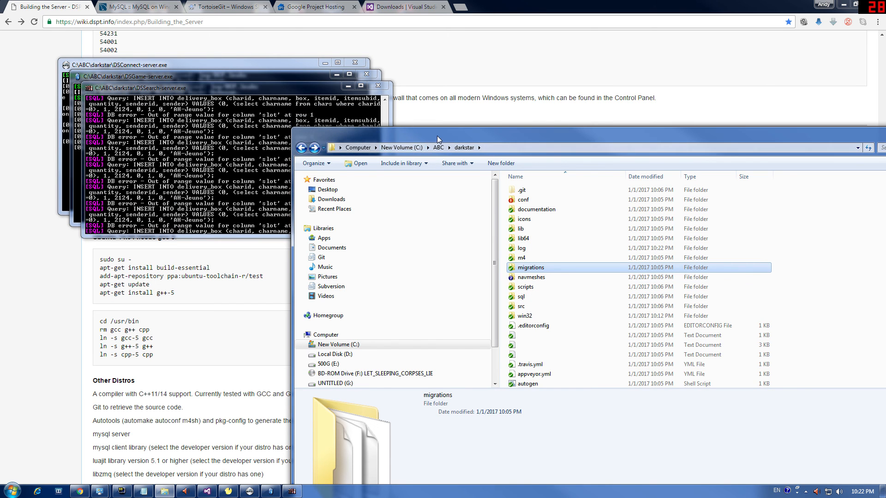
Step: Spread the consoles out: DSConnect lower middle, DSGame upper right, DSSearch near the top
left_click_drag(436, 136, 178, 144)
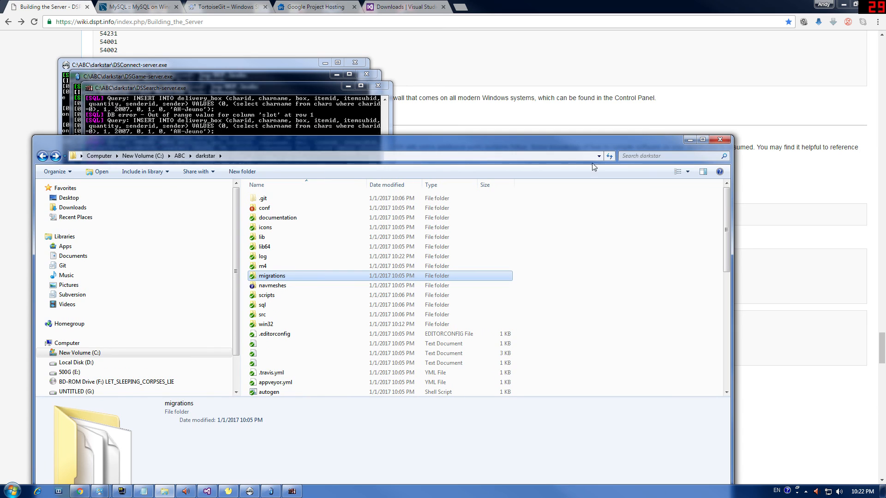
left_click_drag(583, 146, 719, 132)
left_click(215, 73)
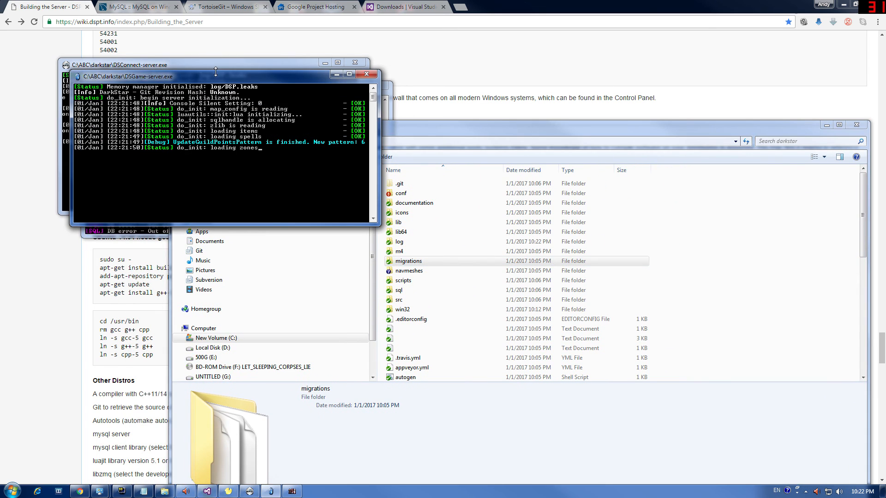
left_click(225, 68)
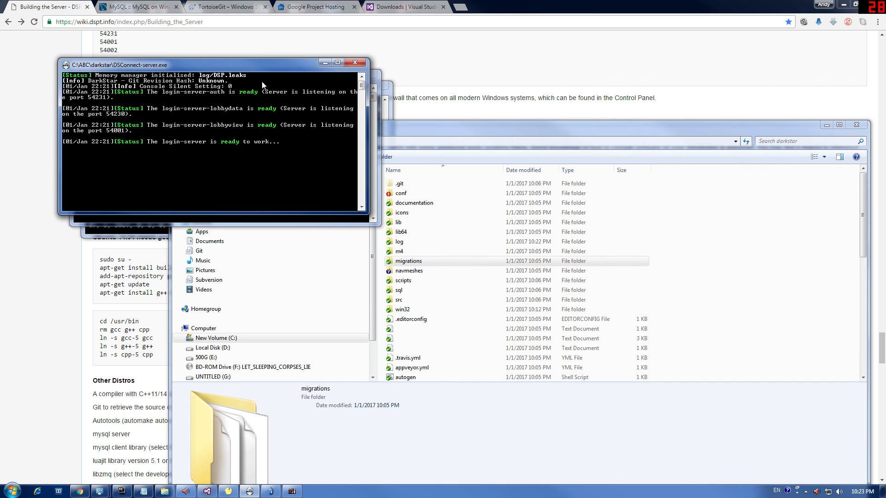
left_click_drag(241, 65, 329, 144)
left_click_drag(272, 76, 668, 53)
left_click_drag(387, 147, 461, 235)
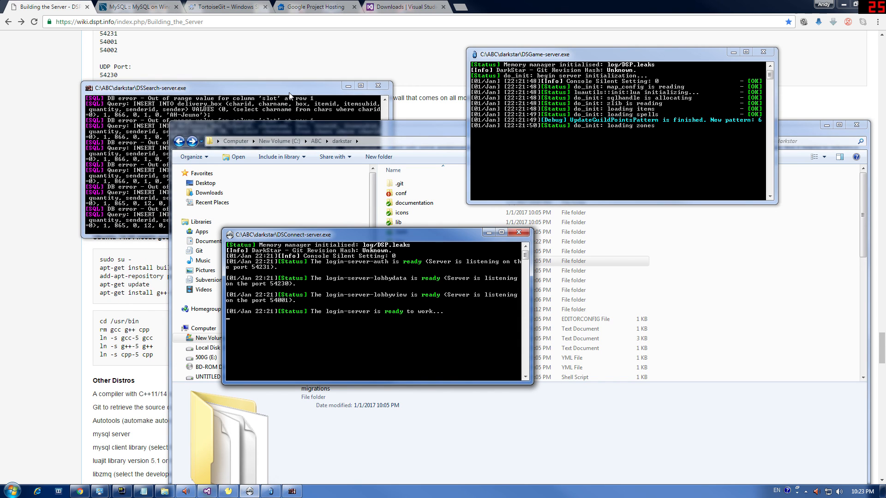
left_click_drag(294, 87, 353, 49)
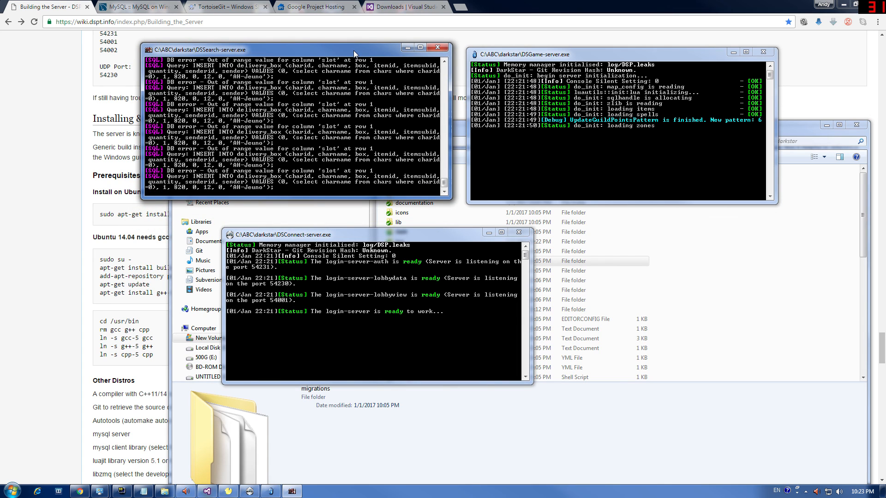